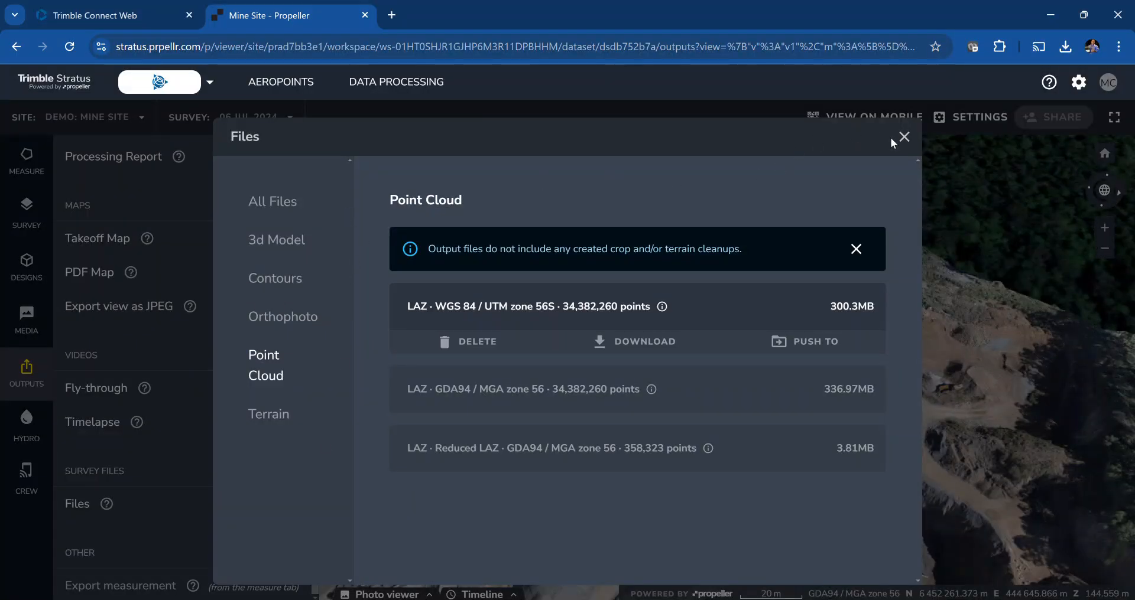
From the survey's output files, start pushing the LAZ WGS 84 / UTM zone 56S point cloud to Trimble Connect's North America region
{"action": "left_click", "coordinate": [903, 137]}
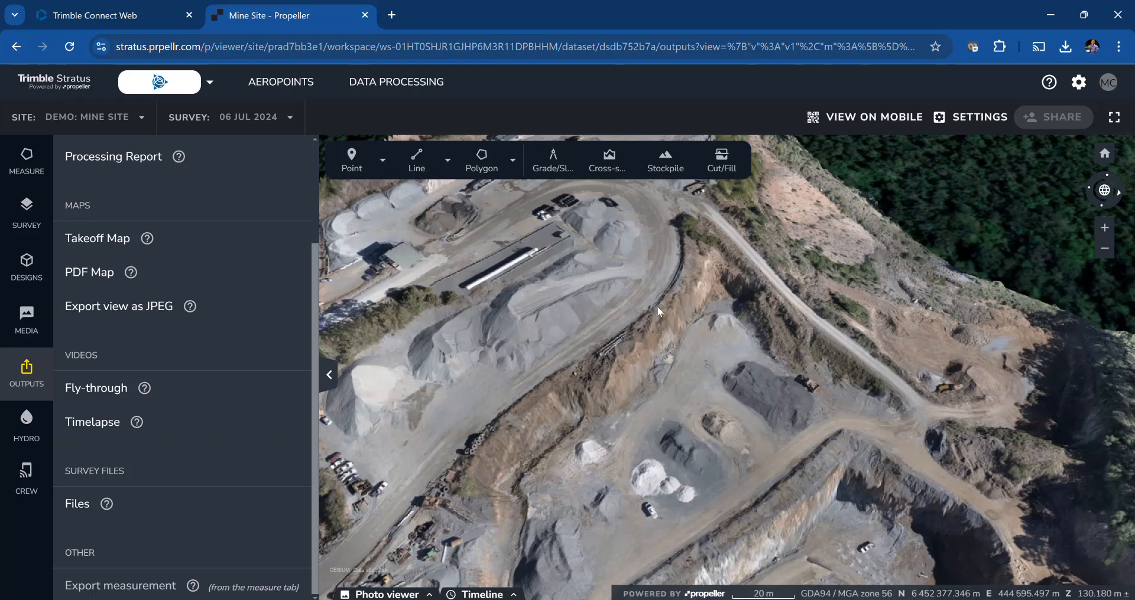
{"action": "left_click", "coordinate": [77, 506]}
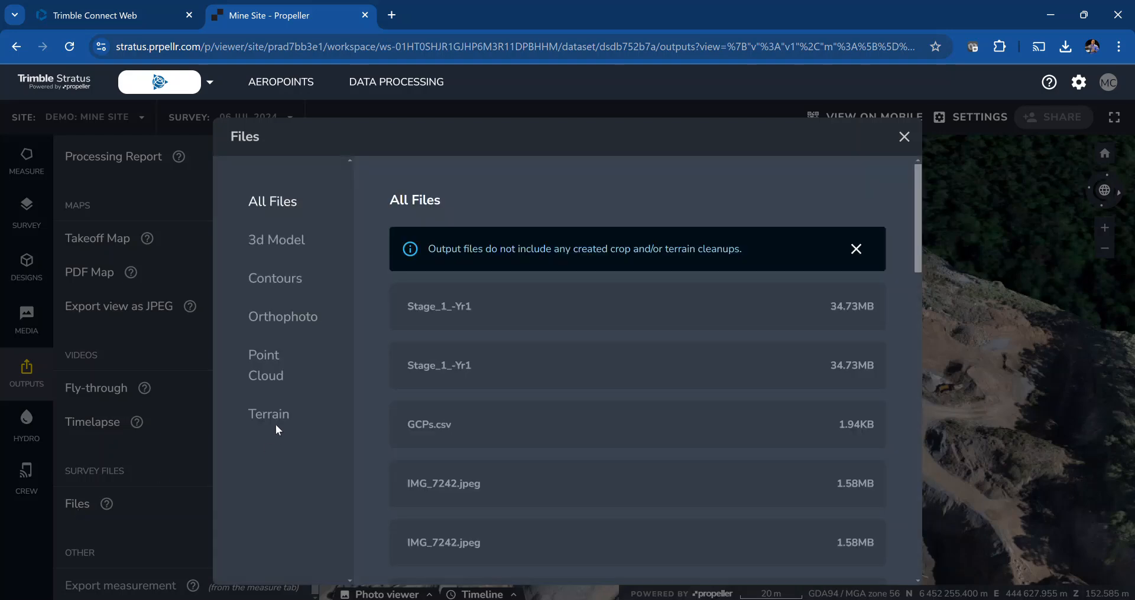
{"action": "left_click", "coordinate": [266, 378]}
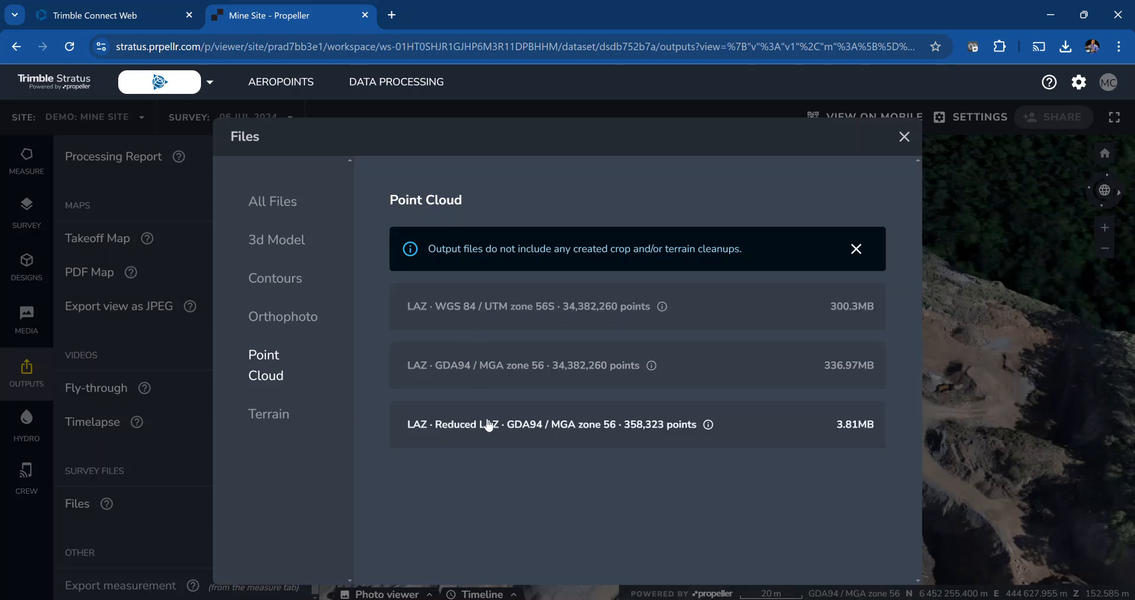
{"action": "left_click", "coordinate": [495, 319]}
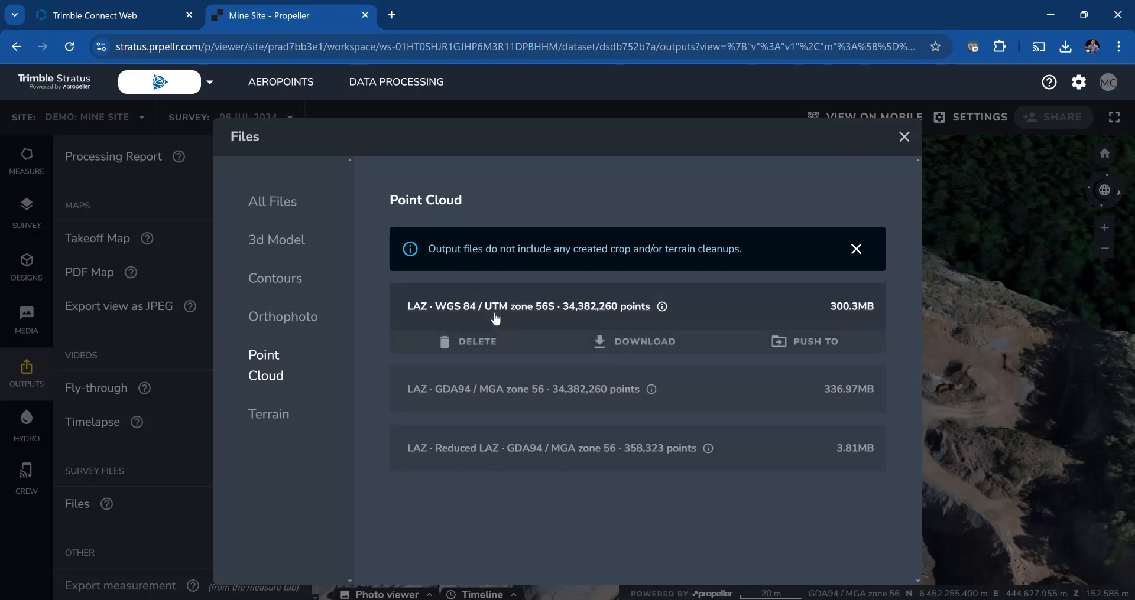
{"action": "left_click", "coordinate": [782, 348]}
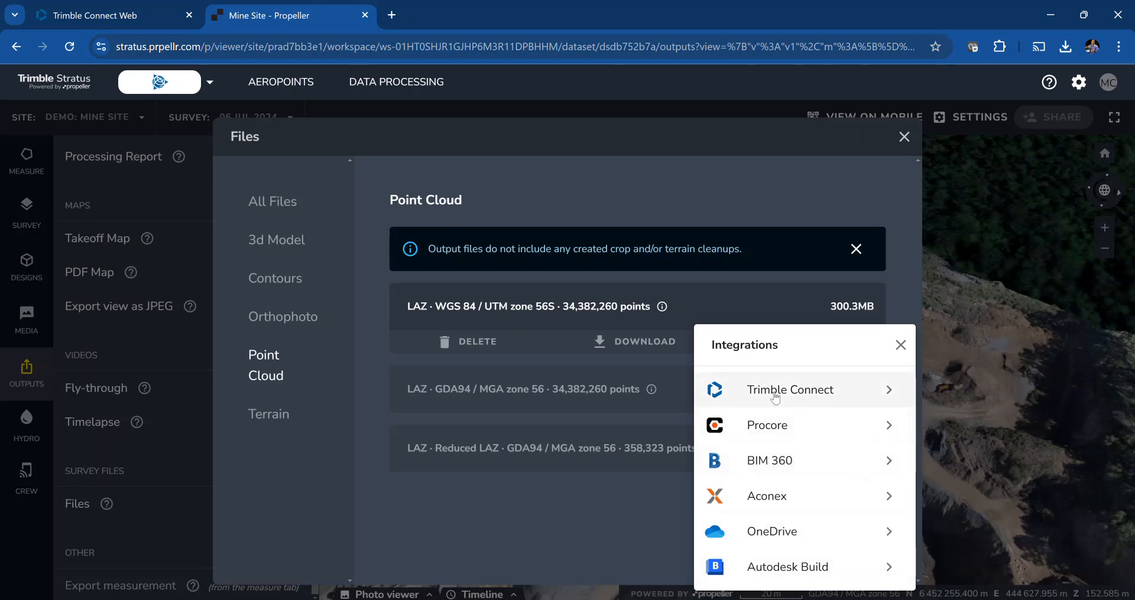
{"action": "left_click", "coordinate": [809, 393]}
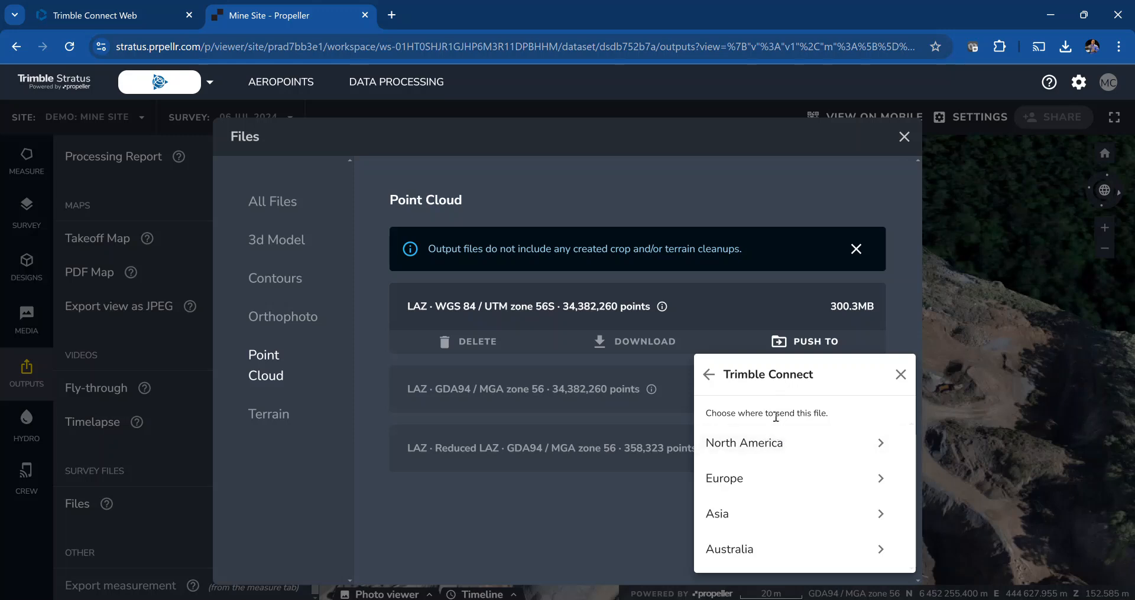
{"action": "left_click", "coordinate": [786, 446]}
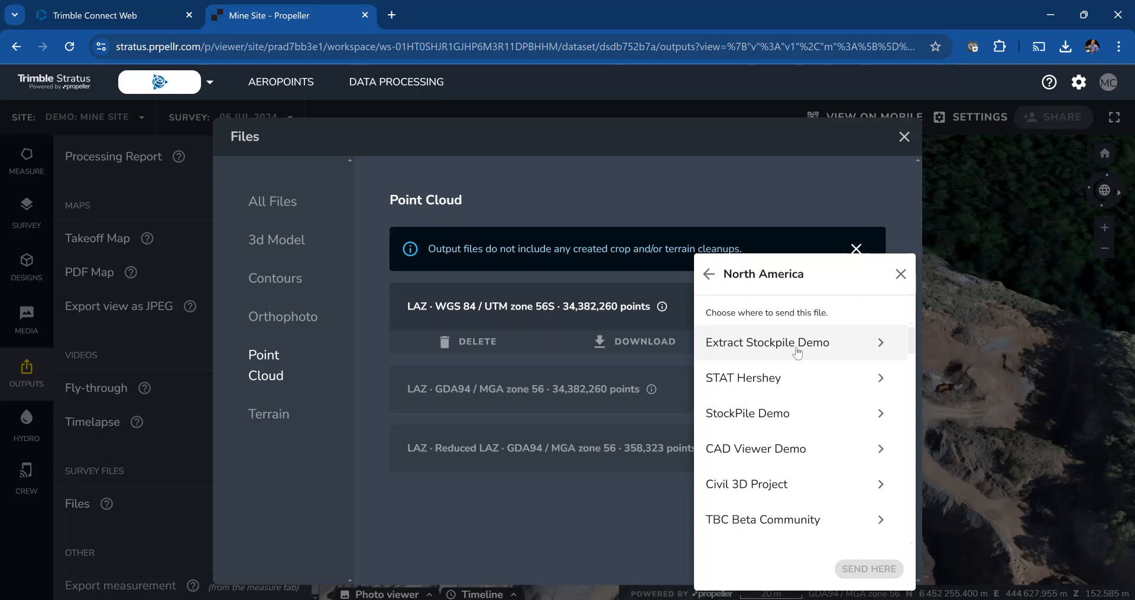
Switch to Trimble Connect and create a North America project named Mine Stock Pile Demo, owned by the account with the TBC-ENT-NR license
{"action": "left_click", "coordinate": [87, 19]}
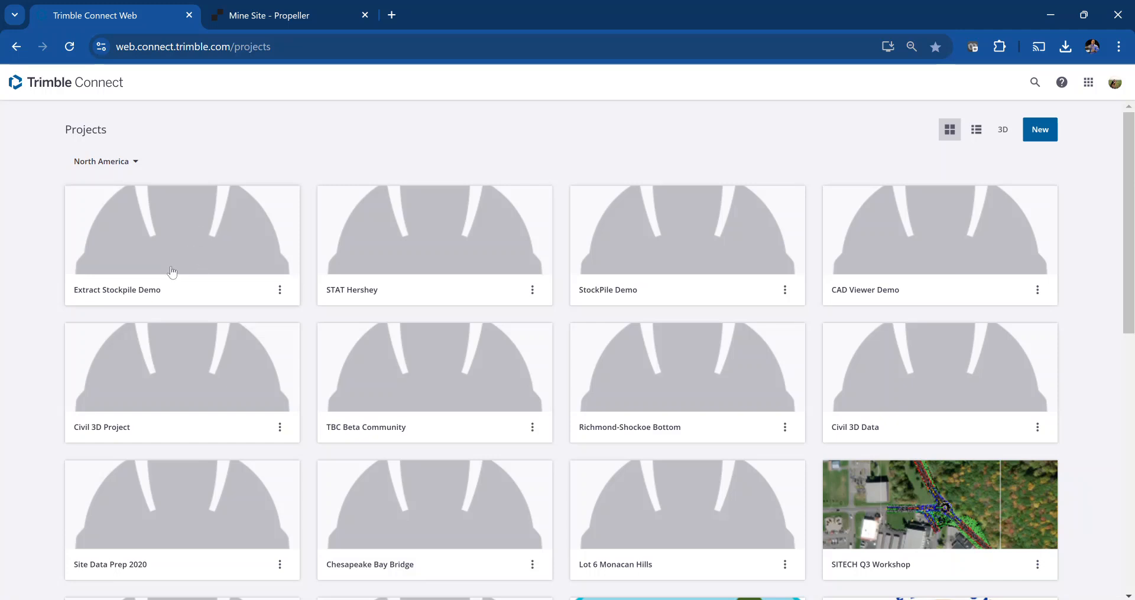
{"action": "left_click", "coordinate": [1046, 137]}
{"action": "left_click", "coordinate": [523, 253]}
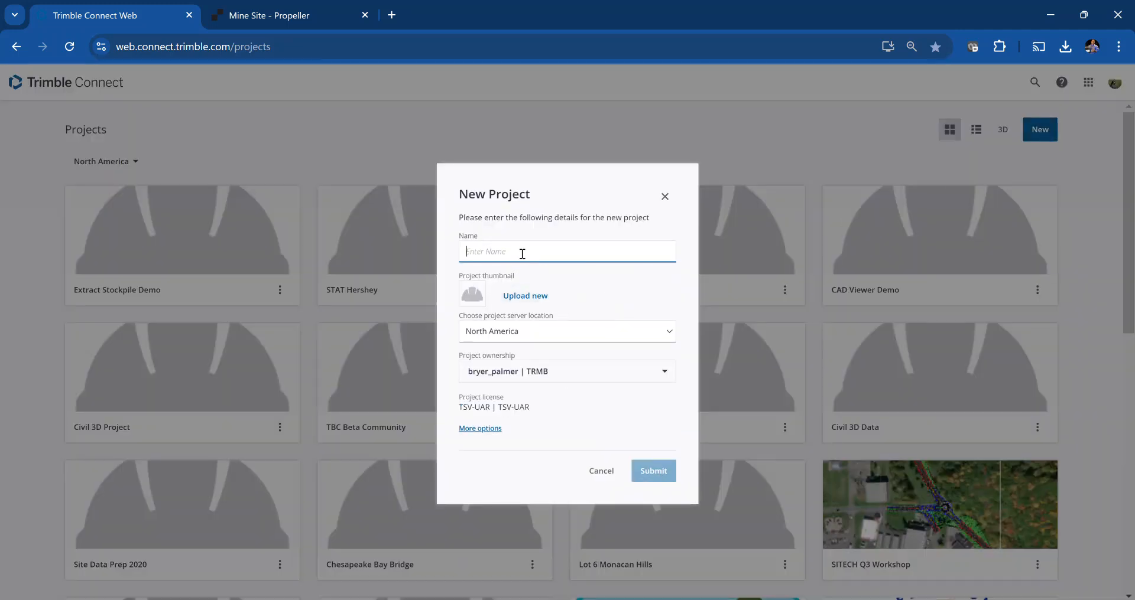
{"action": "type", "text": "Mine"}
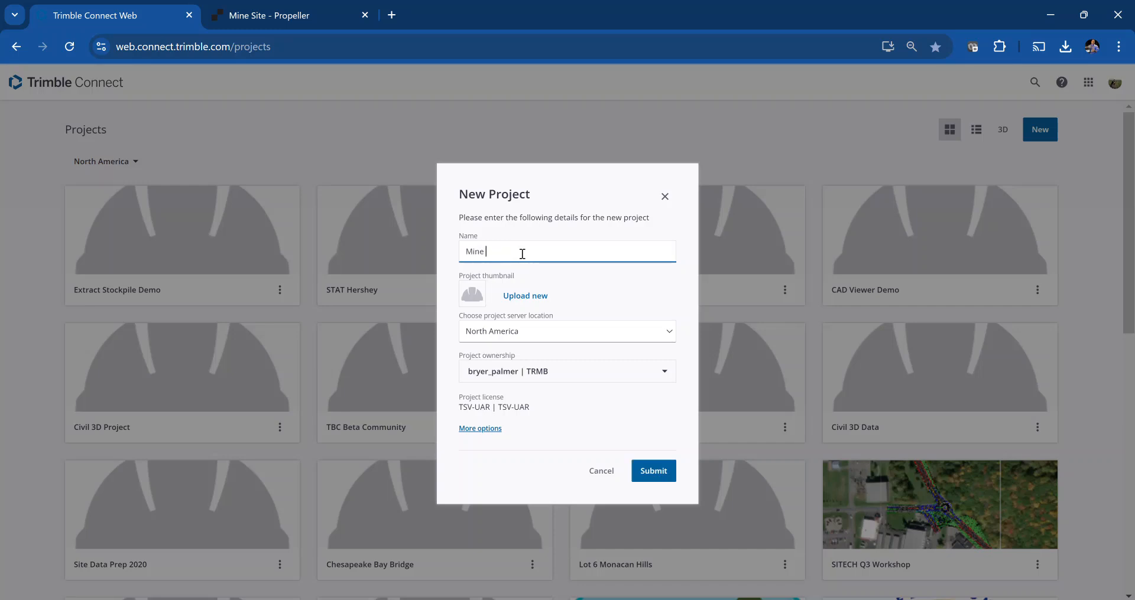
{"action": "type", "text": " Stock Pile Demo"}
{"action": "left_click", "coordinate": [586, 370]}
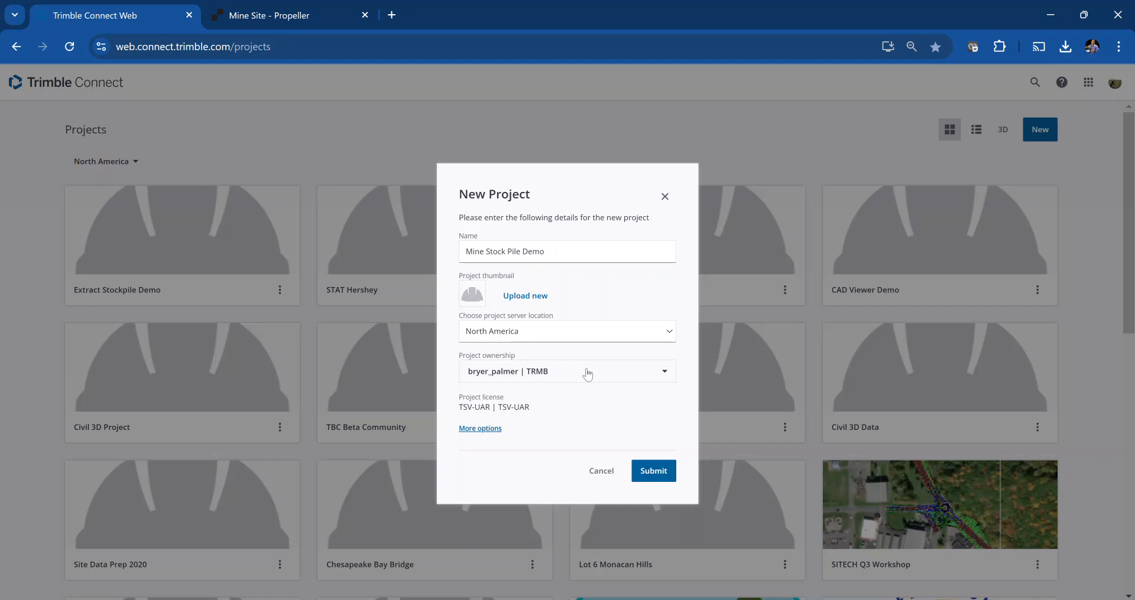
{"action": "left_click", "coordinate": [529, 423]}
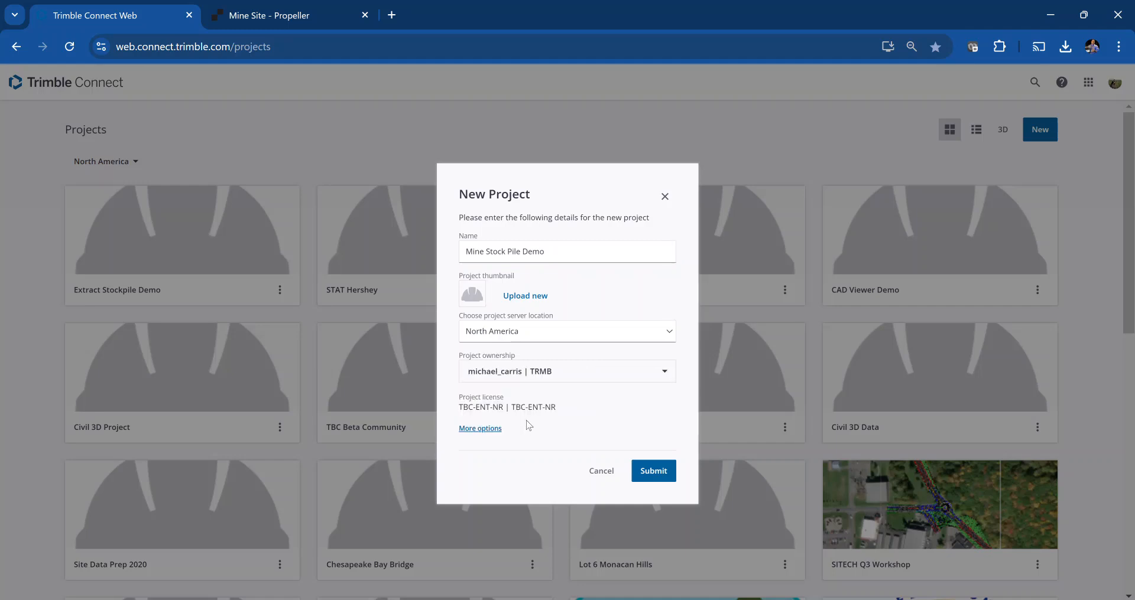
{"action": "left_click", "coordinate": [649, 471]}
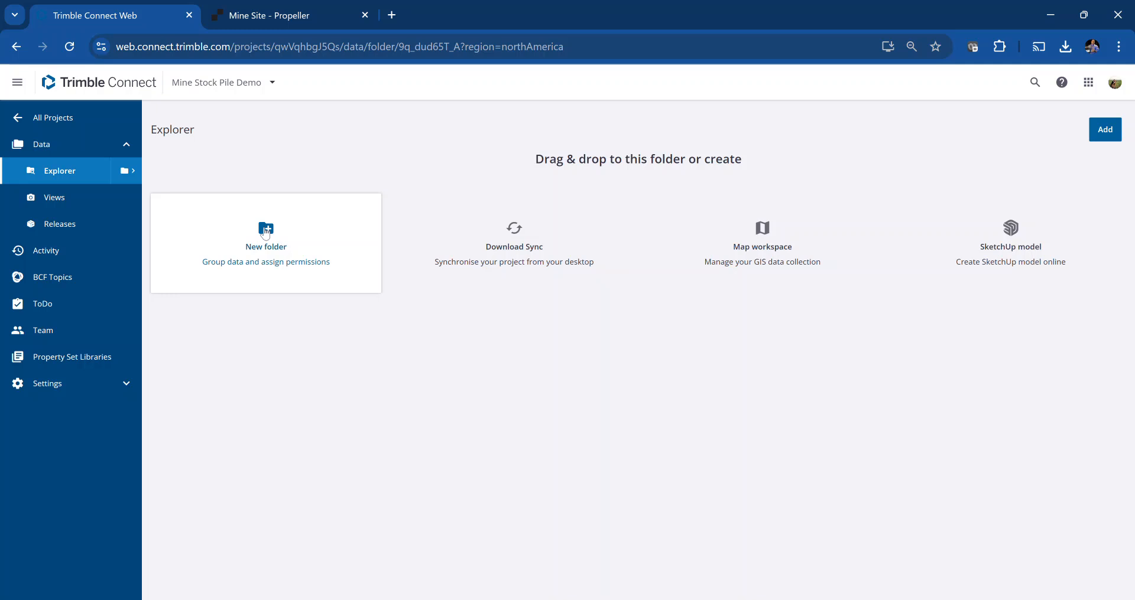
Return to Trimble Stratus, send the point cloud to the Mine Stock Pile Demo project, and check the uploaded file in Trimble Connect
{"action": "left_click", "coordinate": [283, 18]}
{"action": "scroll", "coordinate": [726, 322], "scroll_direction": "up", "scroll_amount": 1}
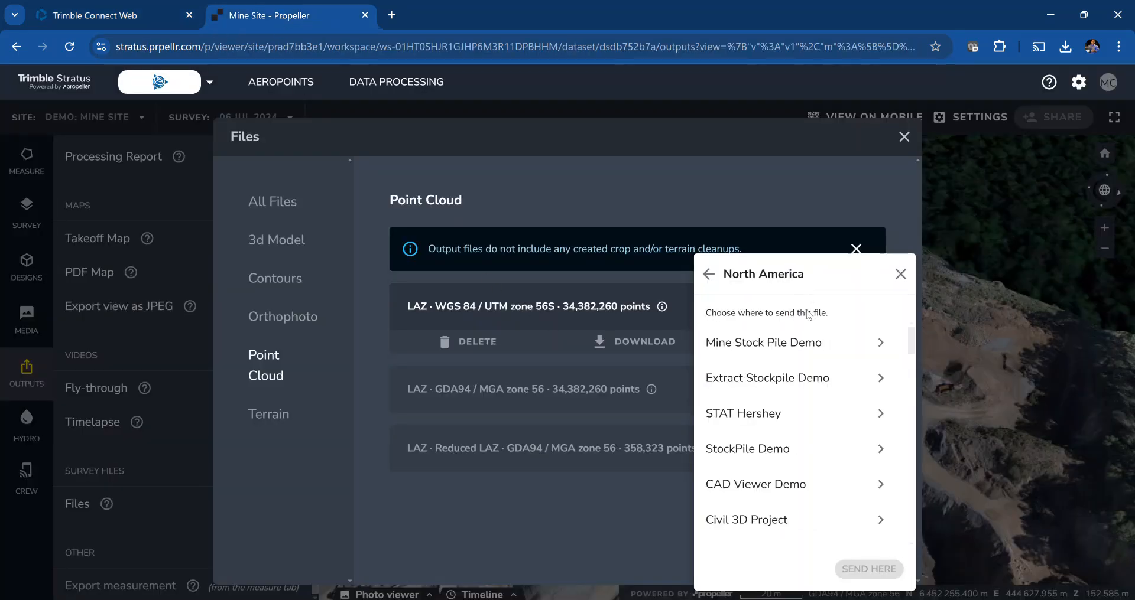
{"action": "left_click", "coordinate": [761, 345]}
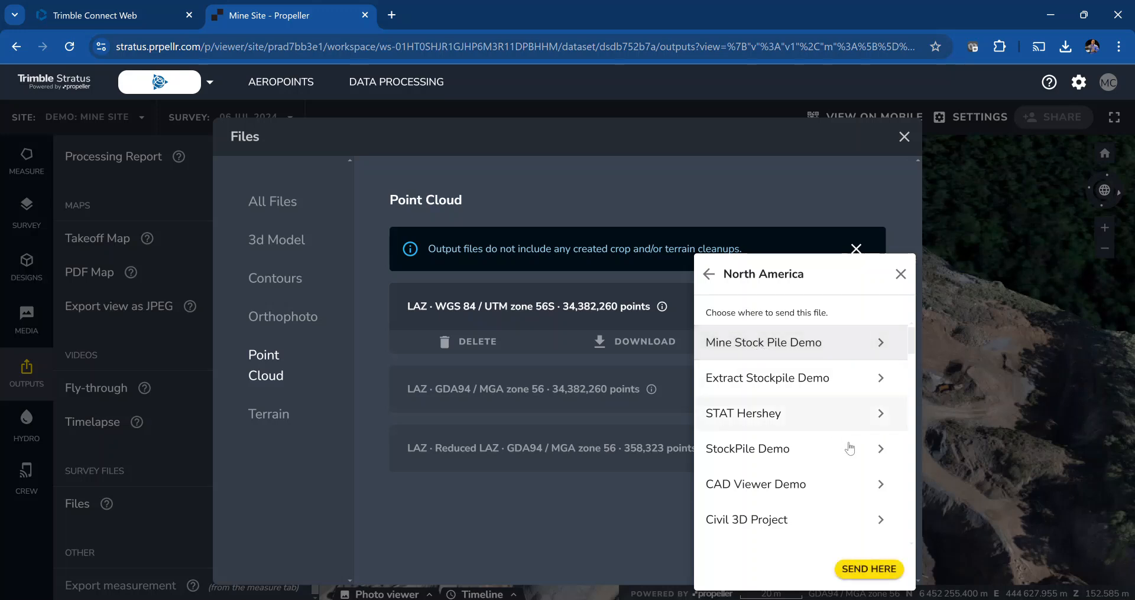
{"action": "left_click", "coordinate": [873, 570]}
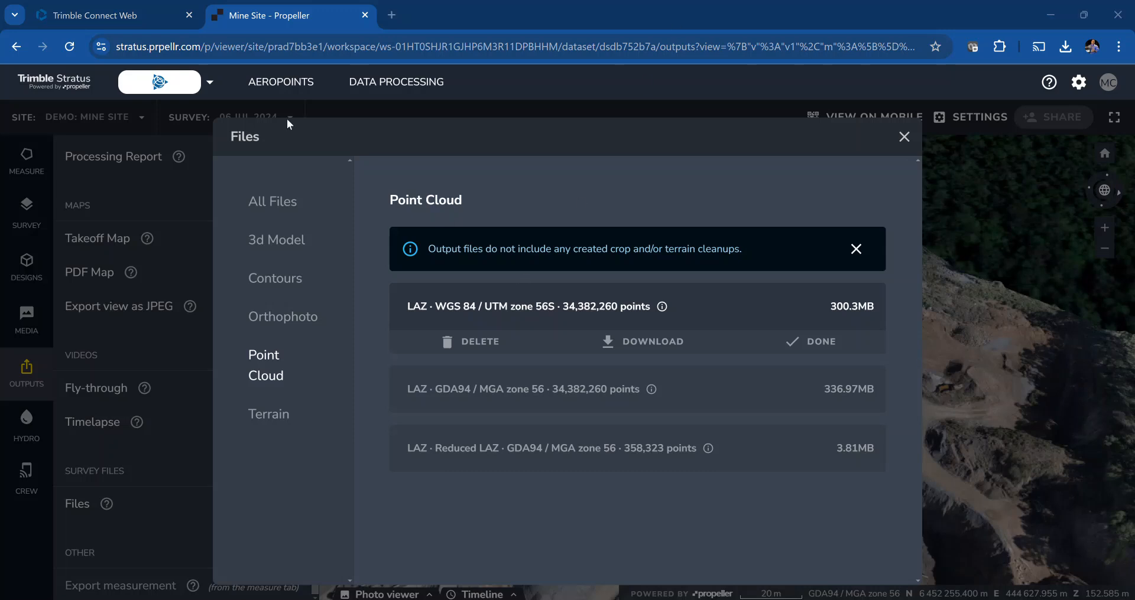
{"action": "left_click", "coordinate": [100, 20]}
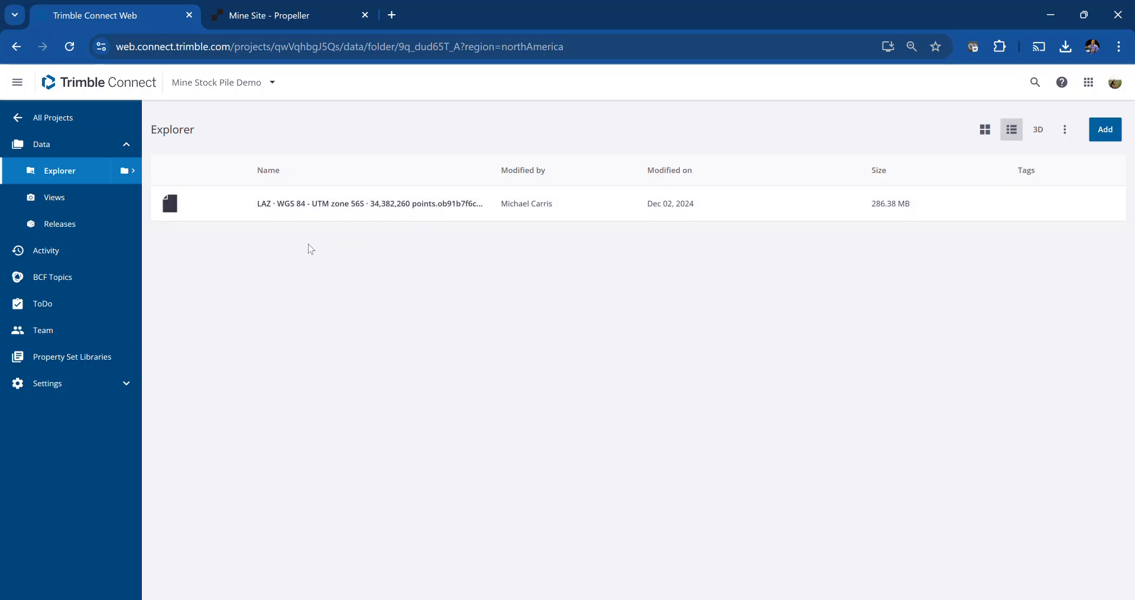
{"action": "left_click", "coordinate": [170, 203]}
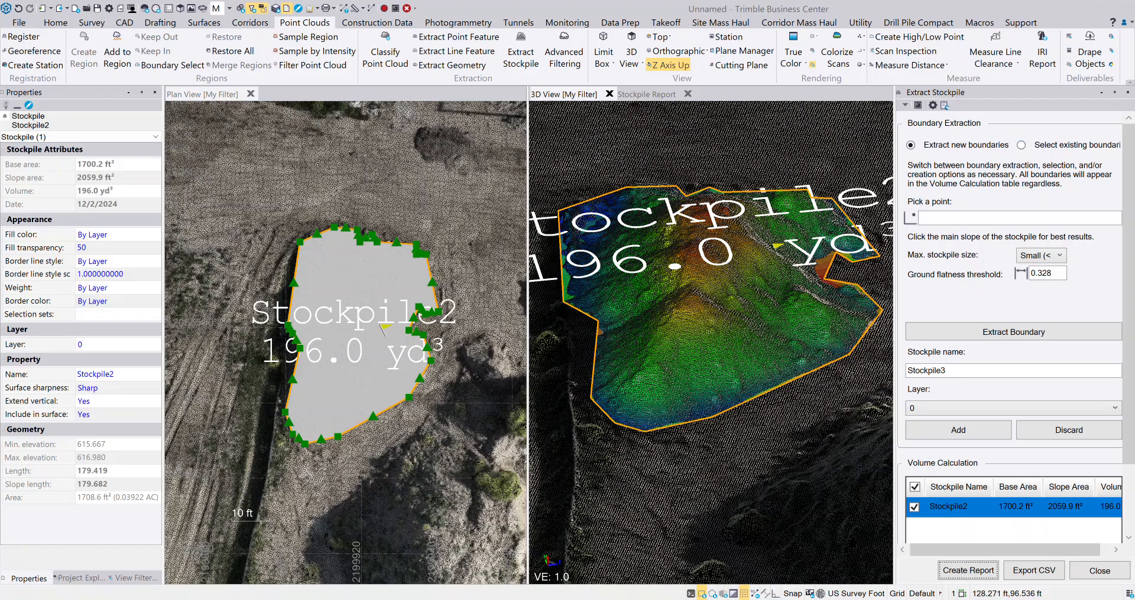
In Trimble Business Center, try to start a new project from the US Survey Foot template, discarding the open project's changes
{"action": "left_click", "coordinate": [19, 23]}
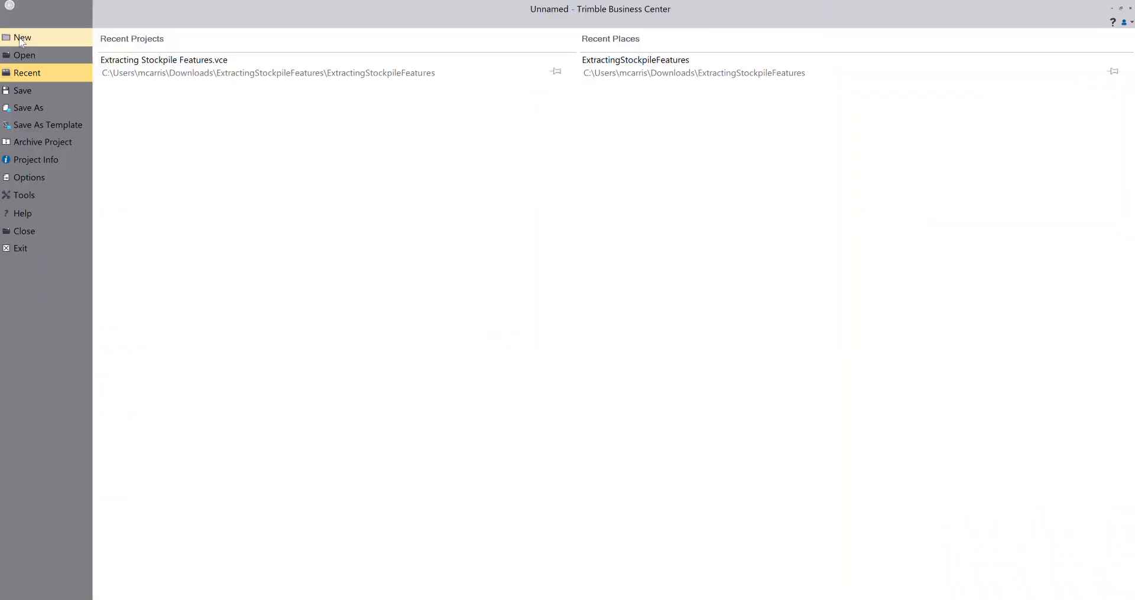
{"action": "left_click", "coordinate": [19, 37]}
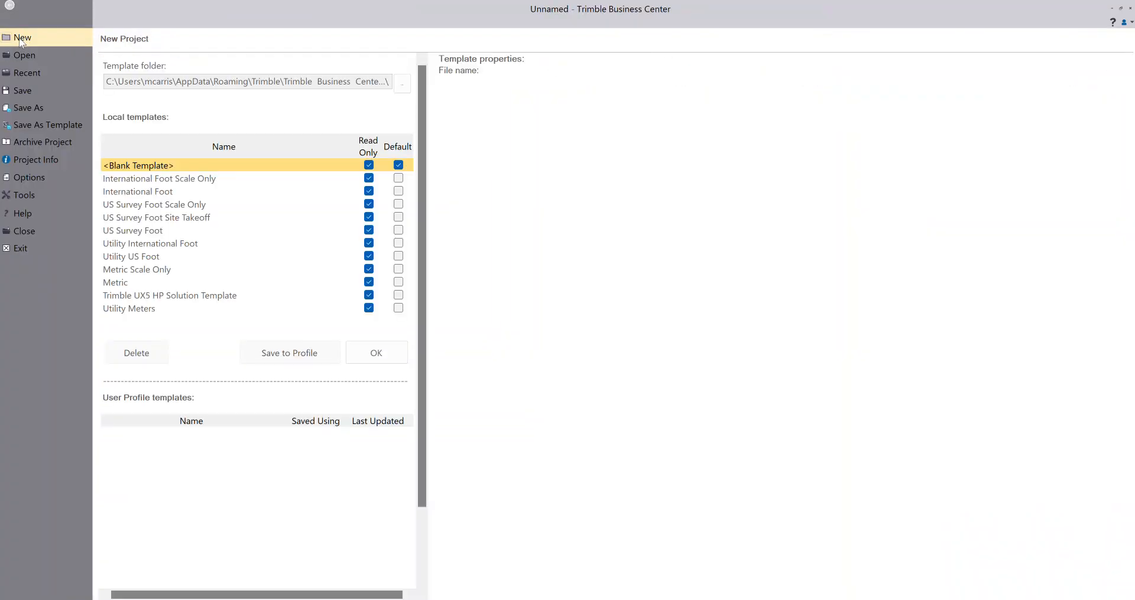
{"action": "left_click", "coordinate": [134, 231]}
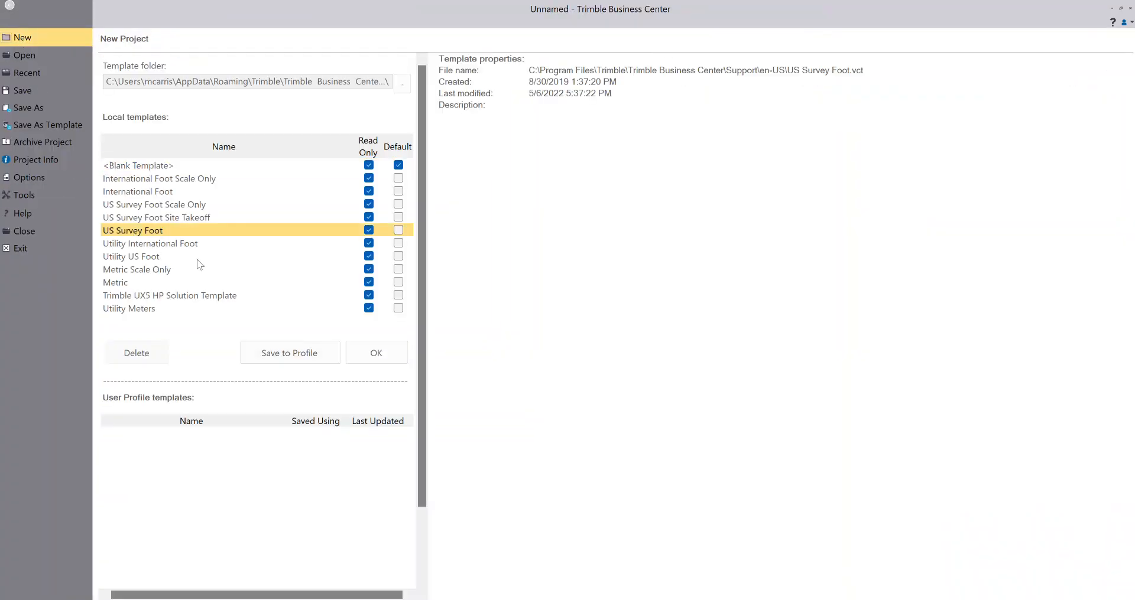
{"action": "left_click", "coordinate": [380, 355]}
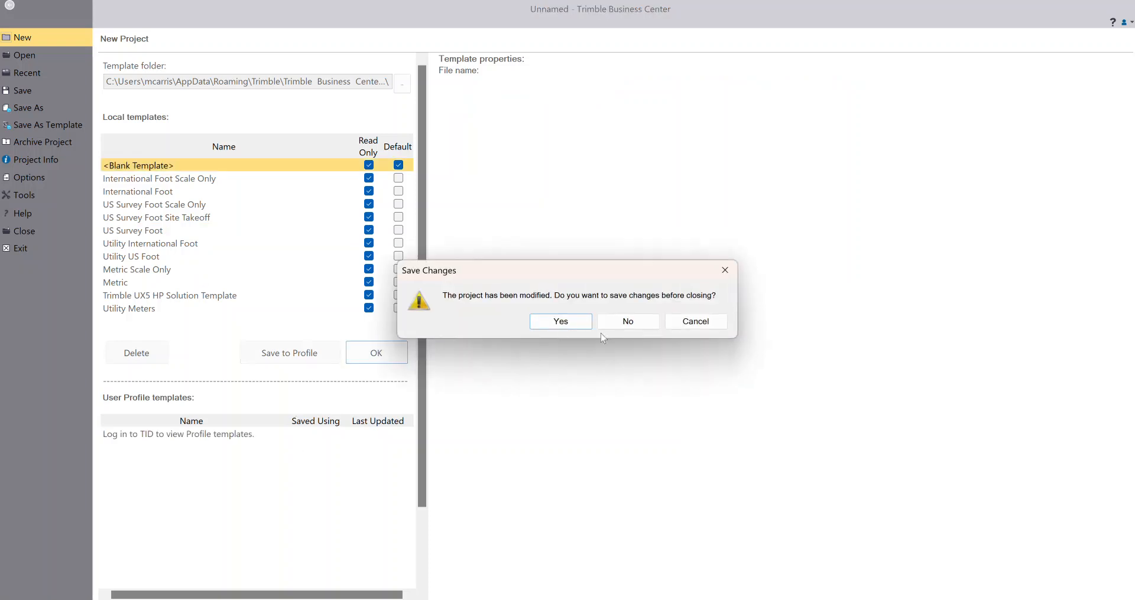
{"action": "left_click", "coordinate": [630, 322]}
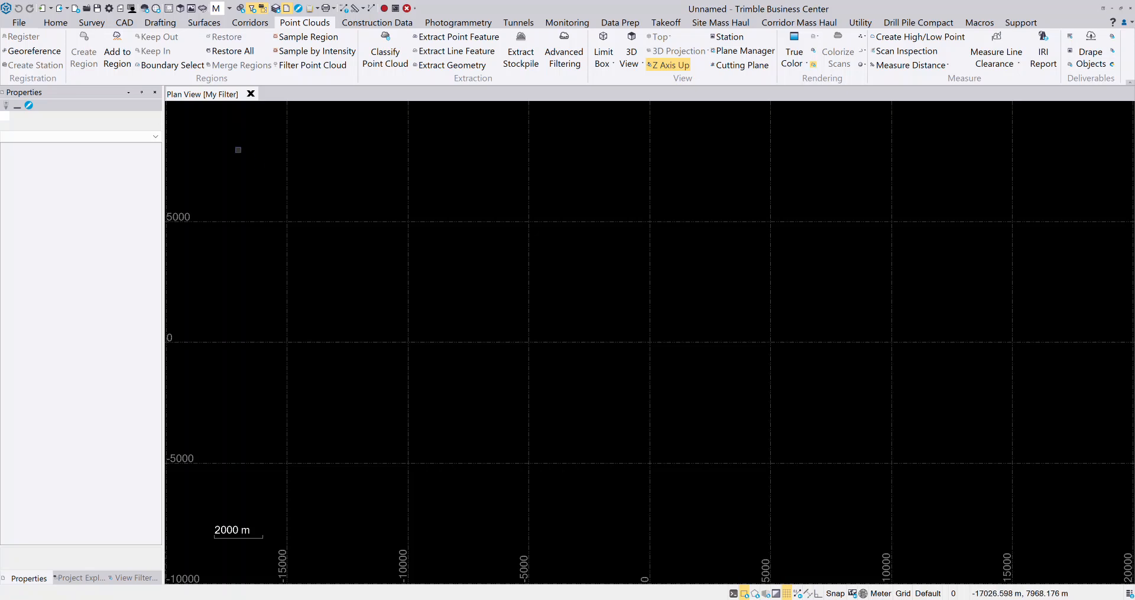
Set the US Survey Foot template as the default and create a new project from it
{"action": "left_click", "coordinate": [22, 24]}
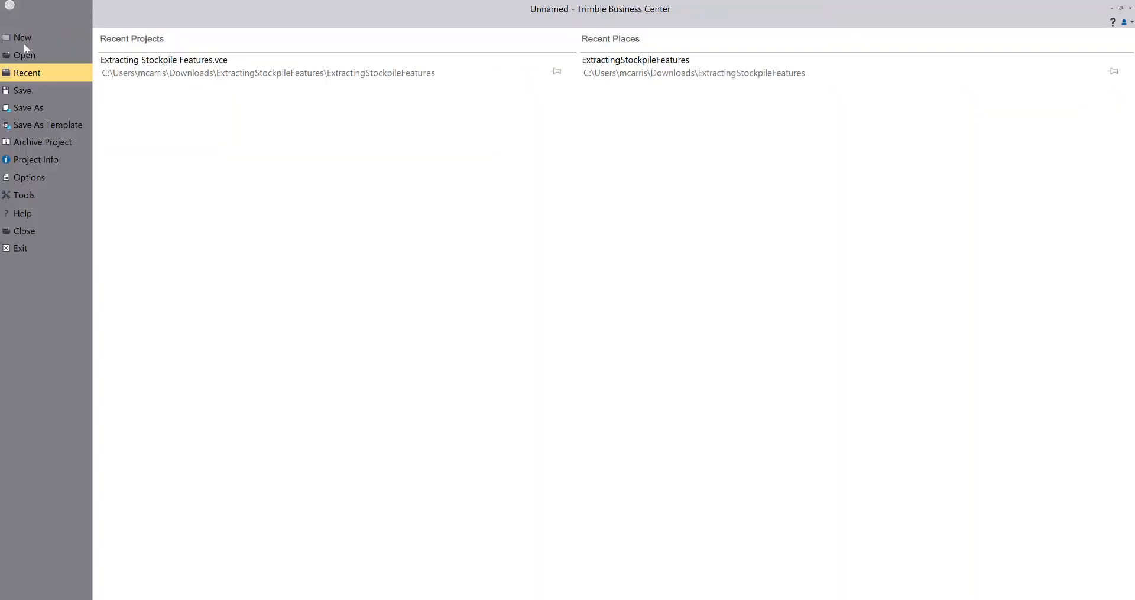
{"action": "left_click", "coordinate": [16, 37]}
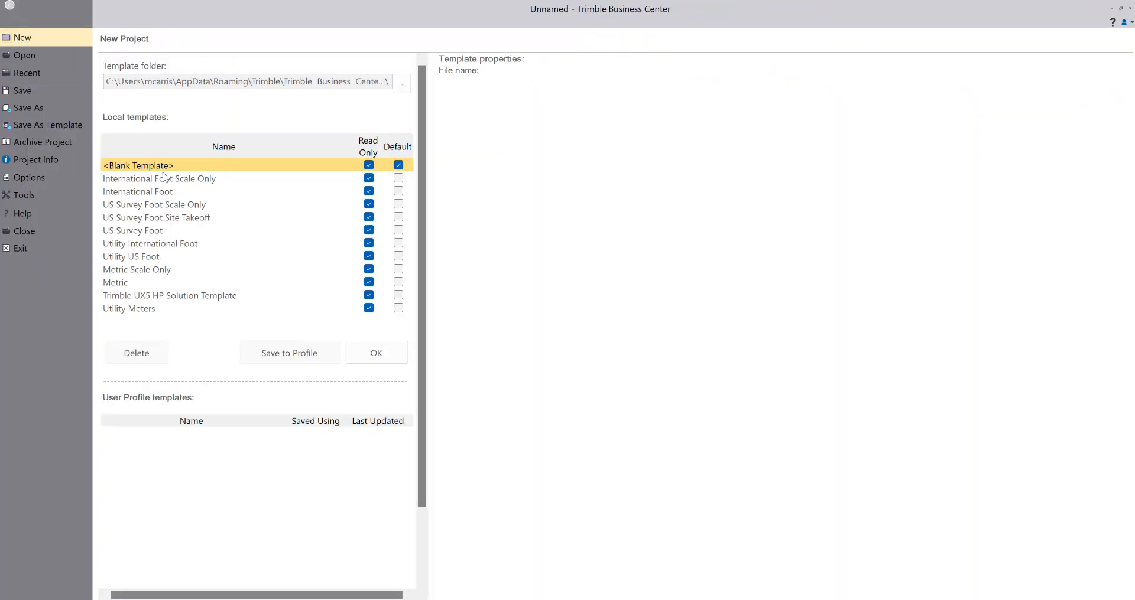
{"action": "left_click", "coordinate": [121, 257]}
{"action": "left_click", "coordinate": [115, 245]}
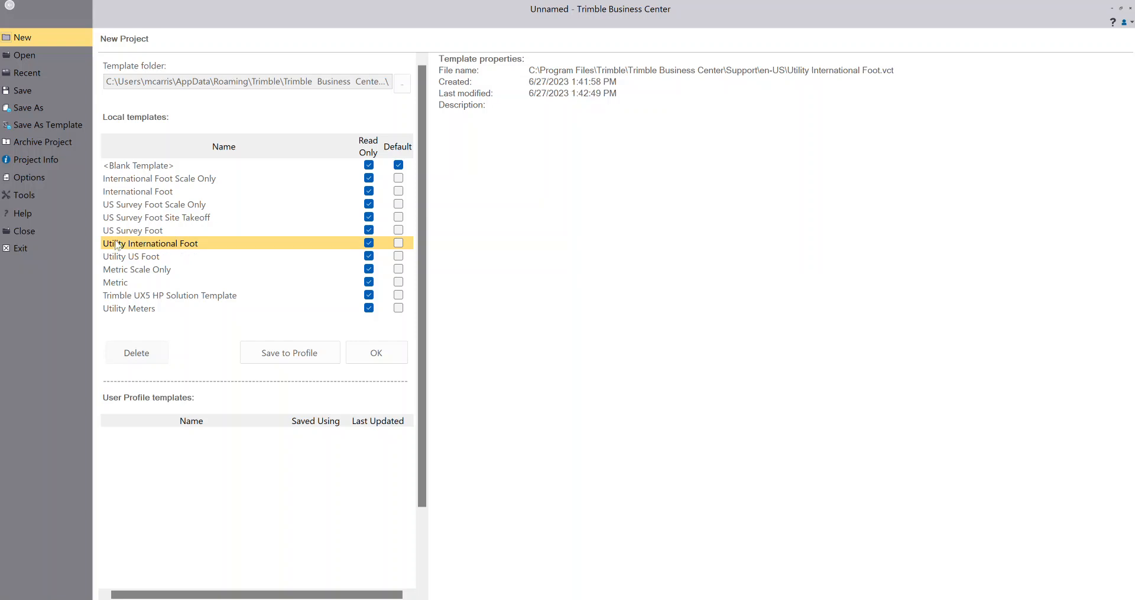
{"action": "left_click", "coordinate": [114, 233]}
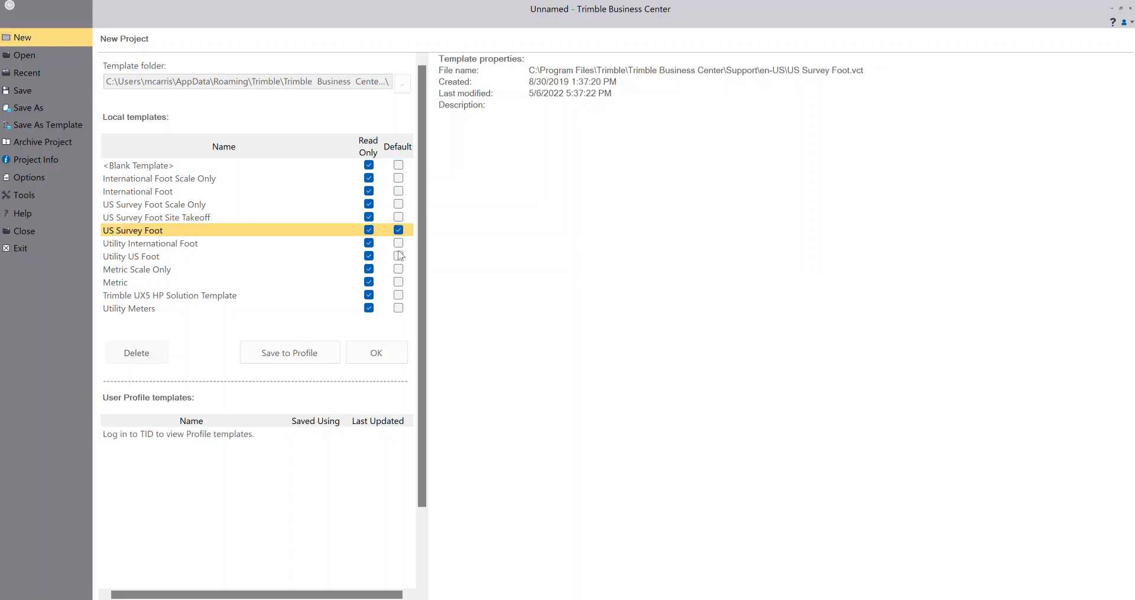
{"action": "left_click", "coordinate": [377, 353]}
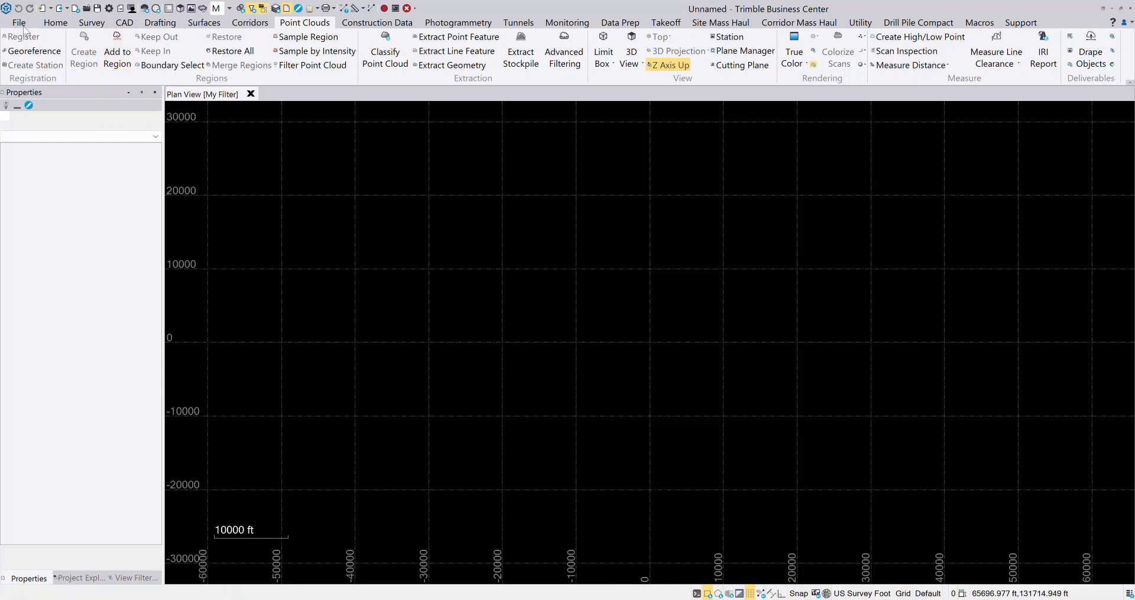
View the Trimble Connect project list in the Connected Workspace, then close it
{"action": "left_click", "coordinate": [44, 25]}
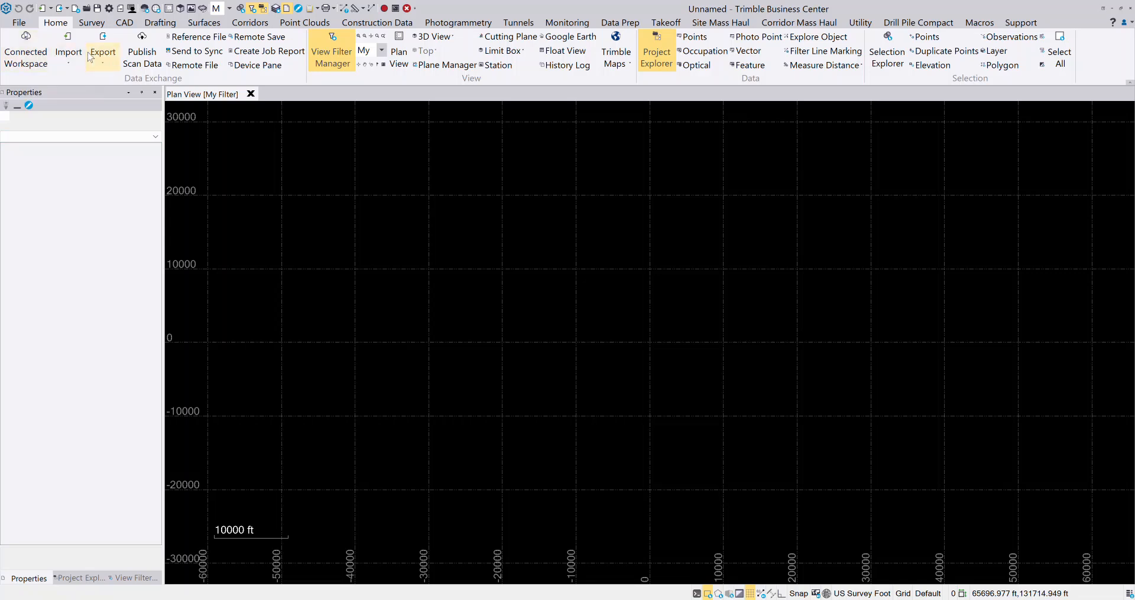
{"action": "left_click", "coordinate": [29, 58]}
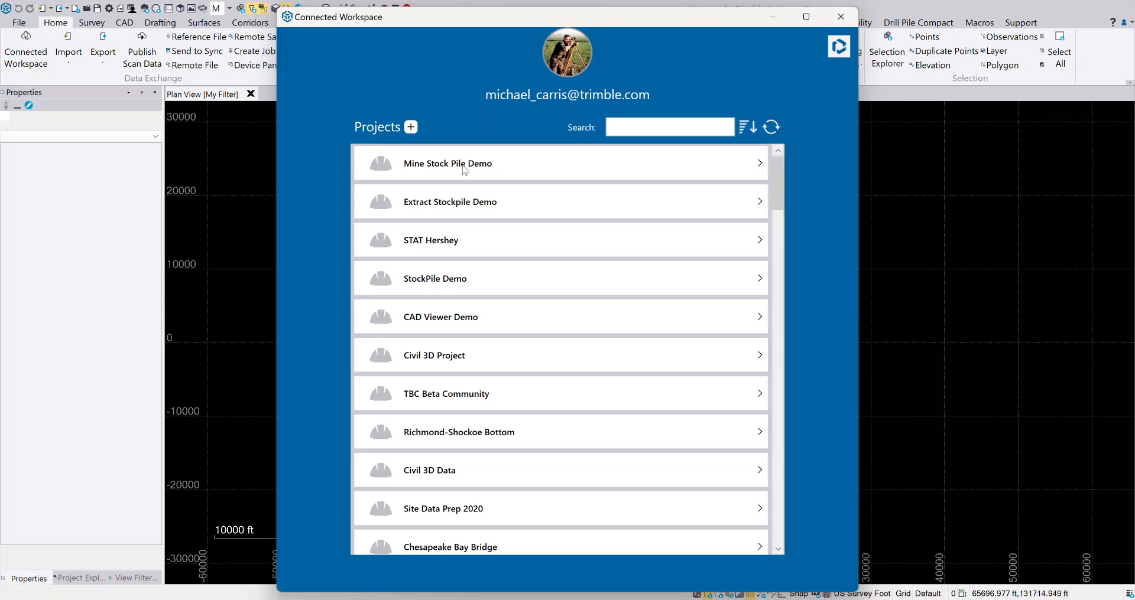
{"action": "left_click", "coordinate": [841, 22]}
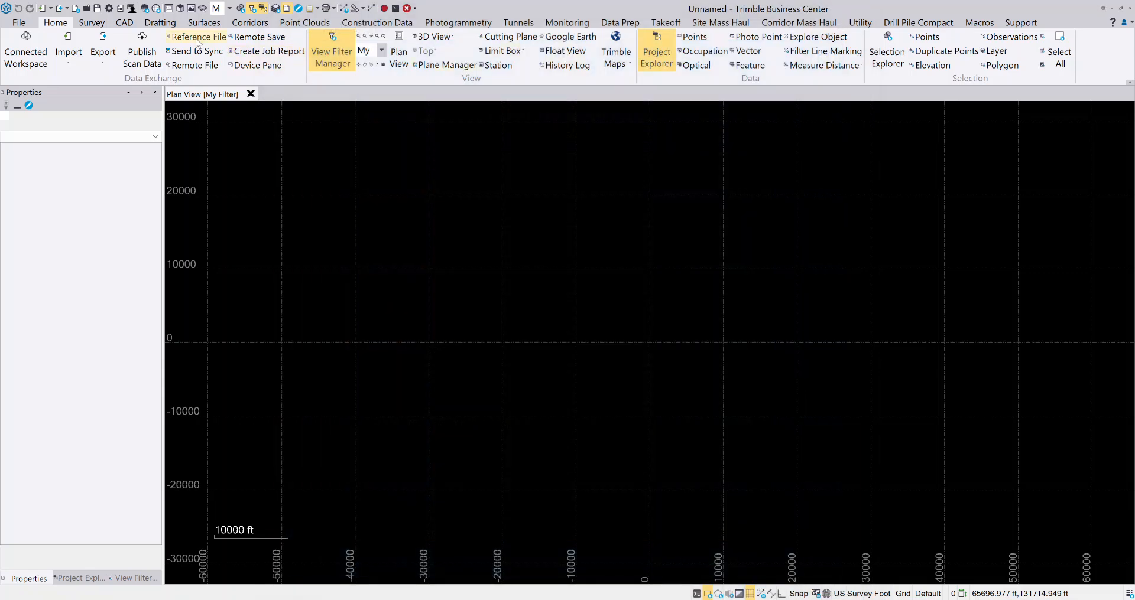
Browse the North America projects available as remote files on Trimble Connect without opening one
{"action": "left_click", "coordinate": [185, 67]}
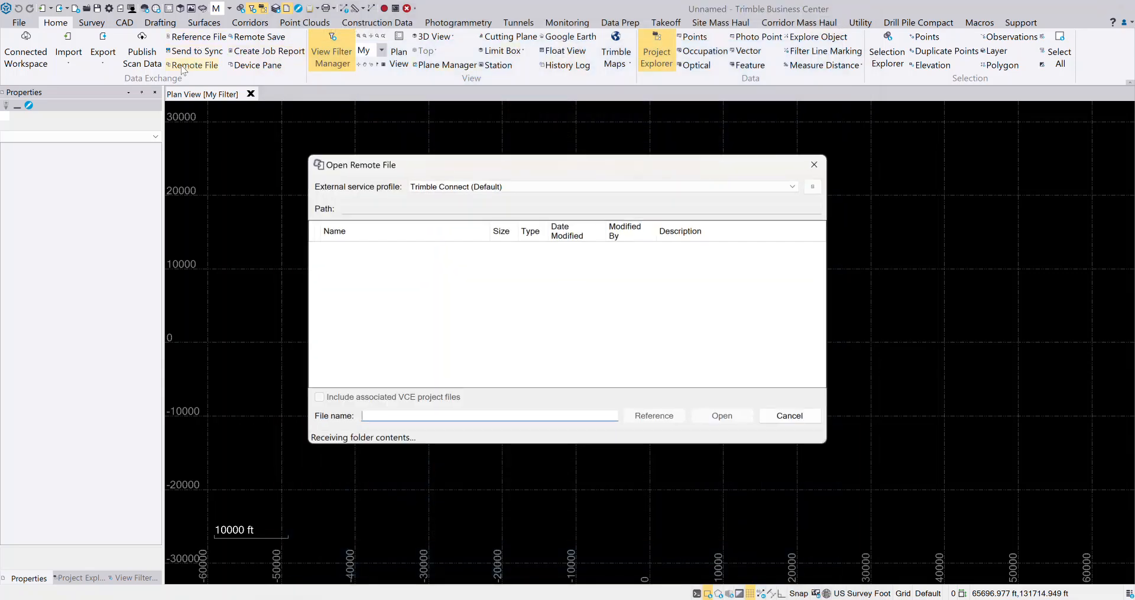
{"action": "double_click", "coordinate": [325, 273]}
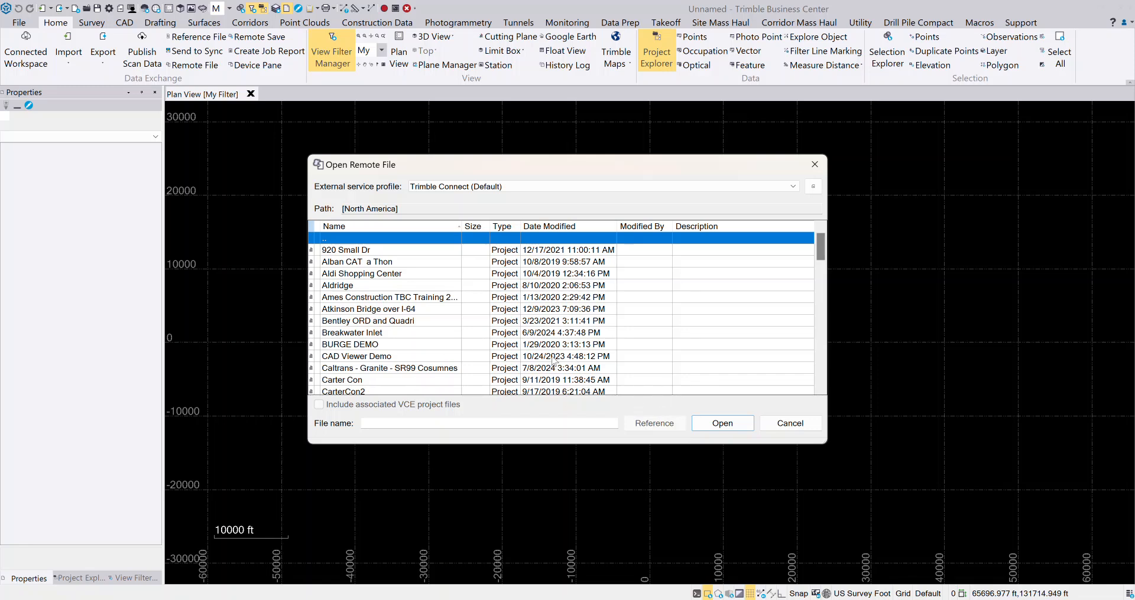
{"action": "left_click", "coordinate": [787, 426]}
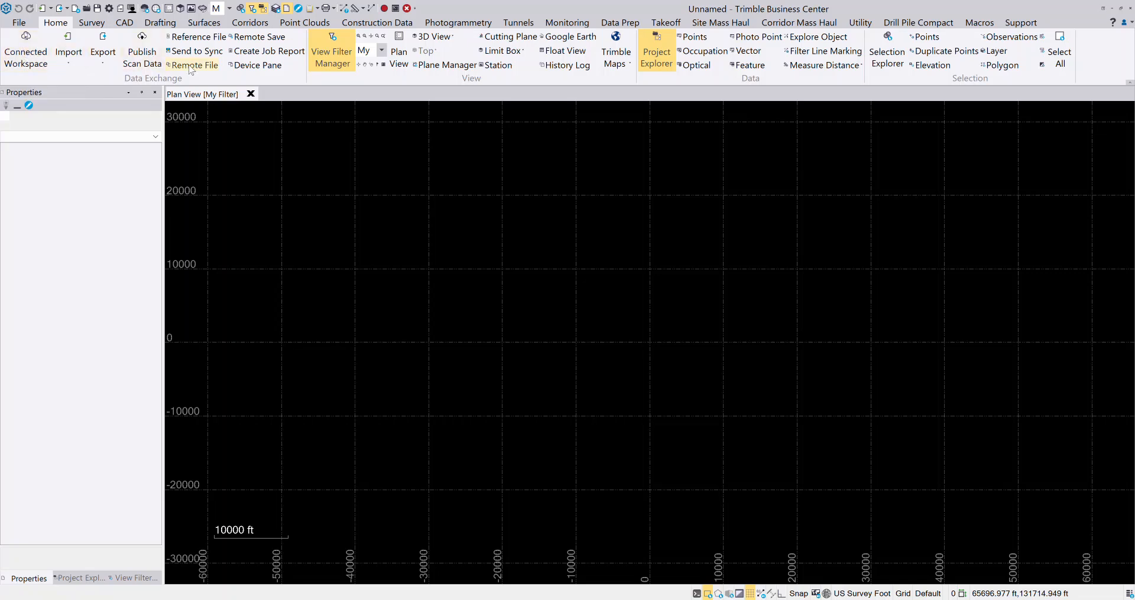
Import the LAZ point cloud from the Mine Stock Pile Demo project as georeferenced and grid-scaled, accepting the false origin values, and close the workspace
{"action": "left_click", "coordinate": [25, 53]}
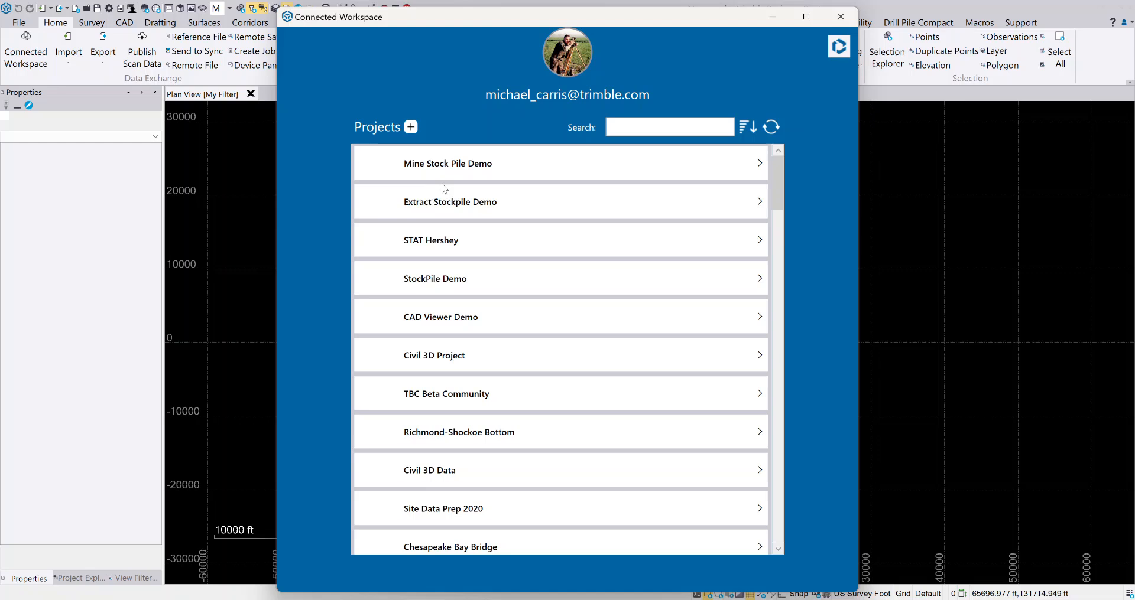
{"action": "left_click", "coordinate": [555, 171]}
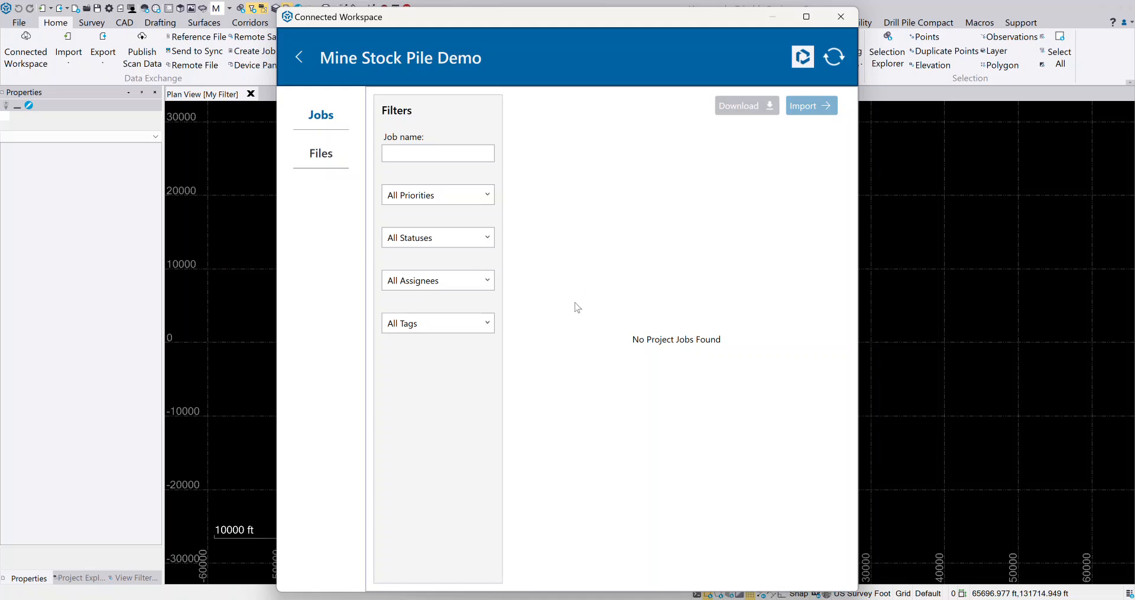
{"action": "left_click", "coordinate": [325, 160]}
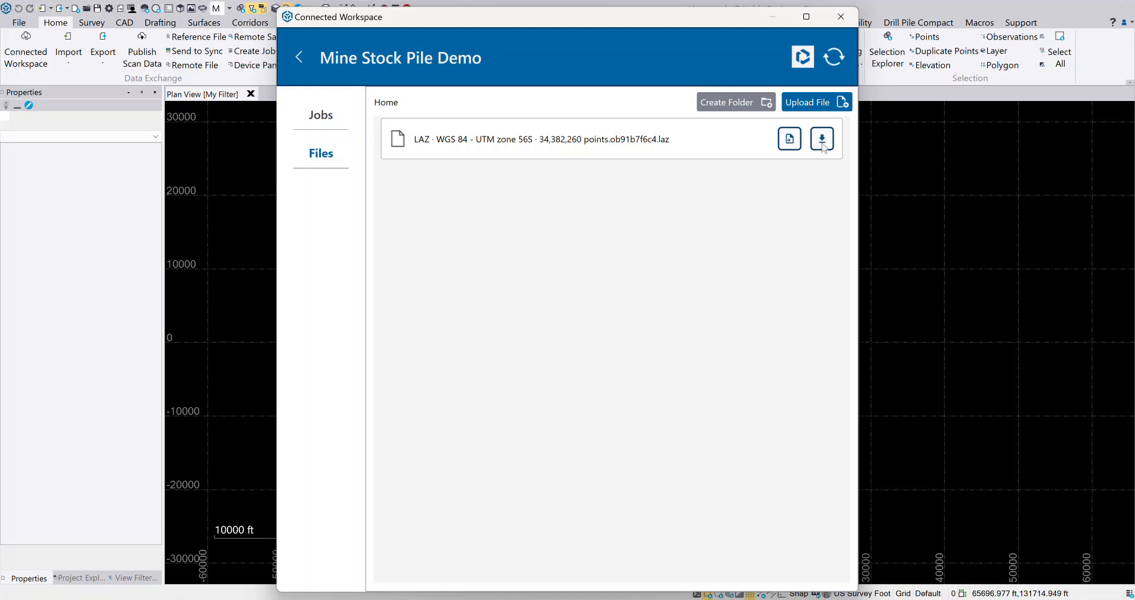
{"action": "left_click", "coordinate": [790, 142]}
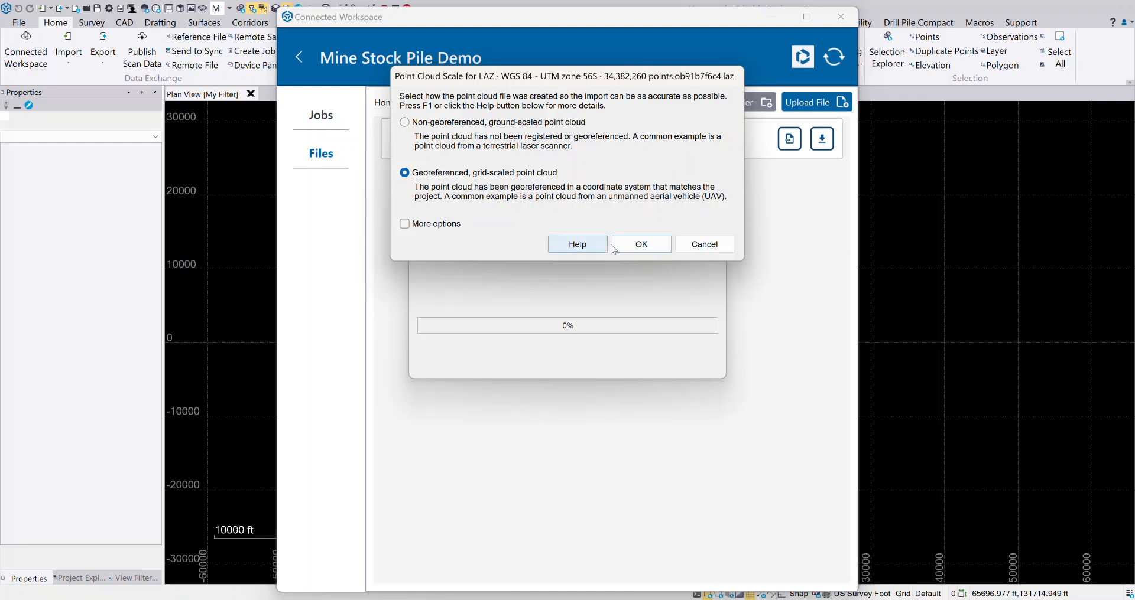
{"action": "left_click", "coordinate": [644, 252]}
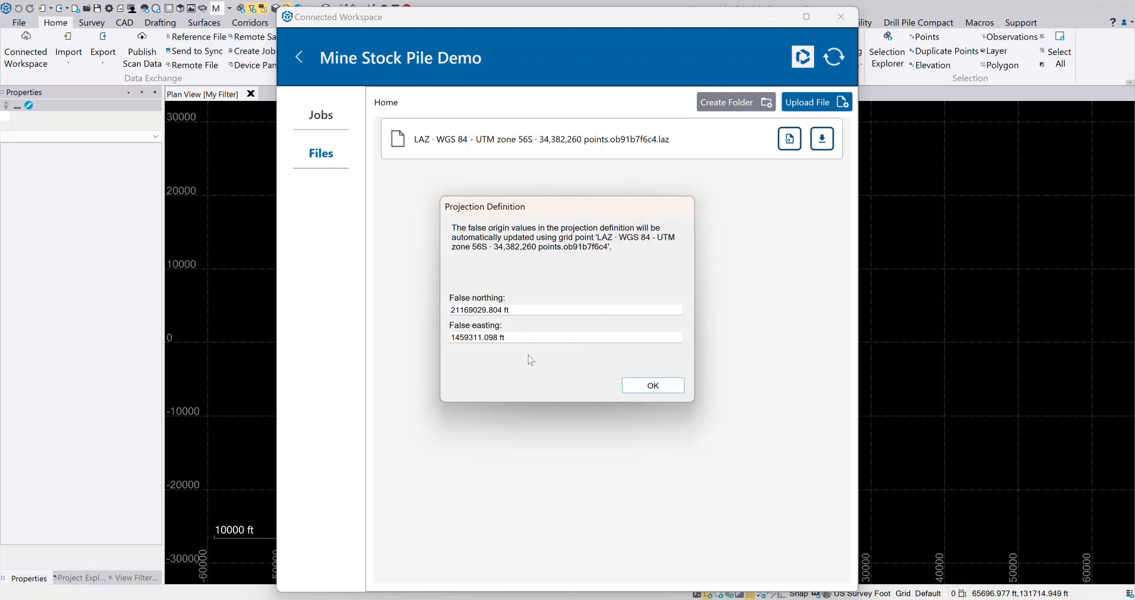
{"action": "left_click", "coordinate": [644, 390]}
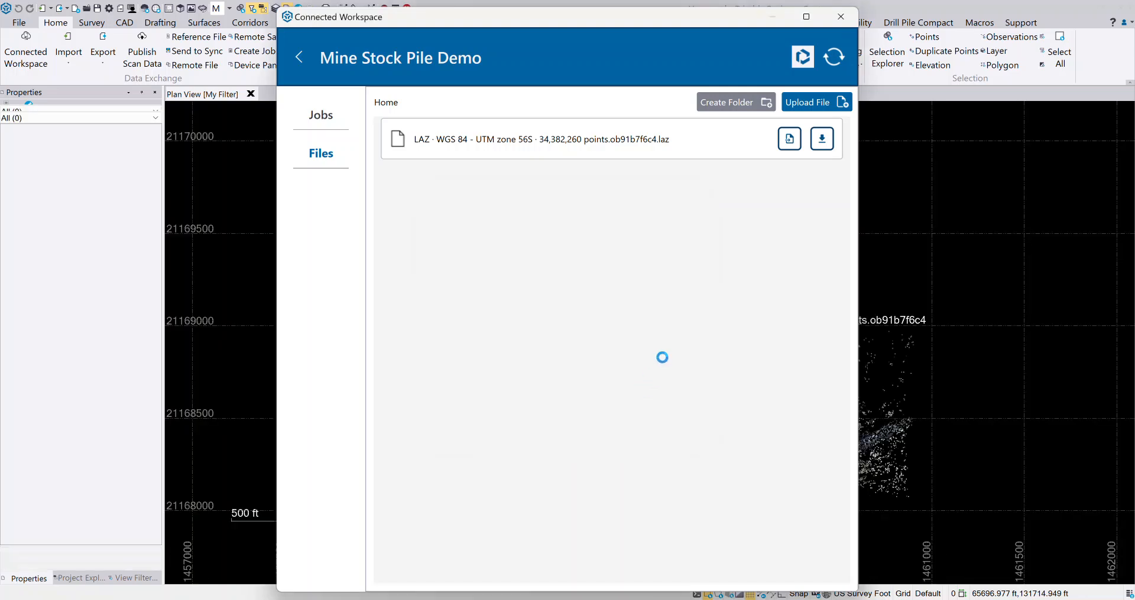
{"action": "left_click", "coordinate": [840, 17]}
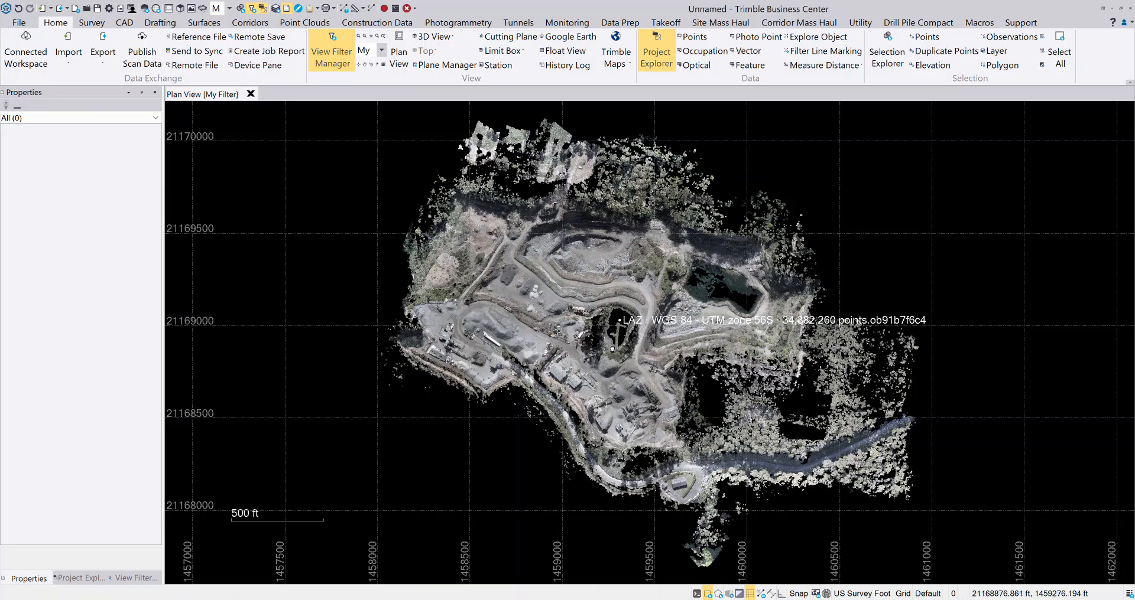
Open a 3D view of the point cloud and place it beside the plan view in a new vertical tab group
{"action": "middle_click_drag", "start_coordinate": [613, 330], "coordinate": [584, 340]}
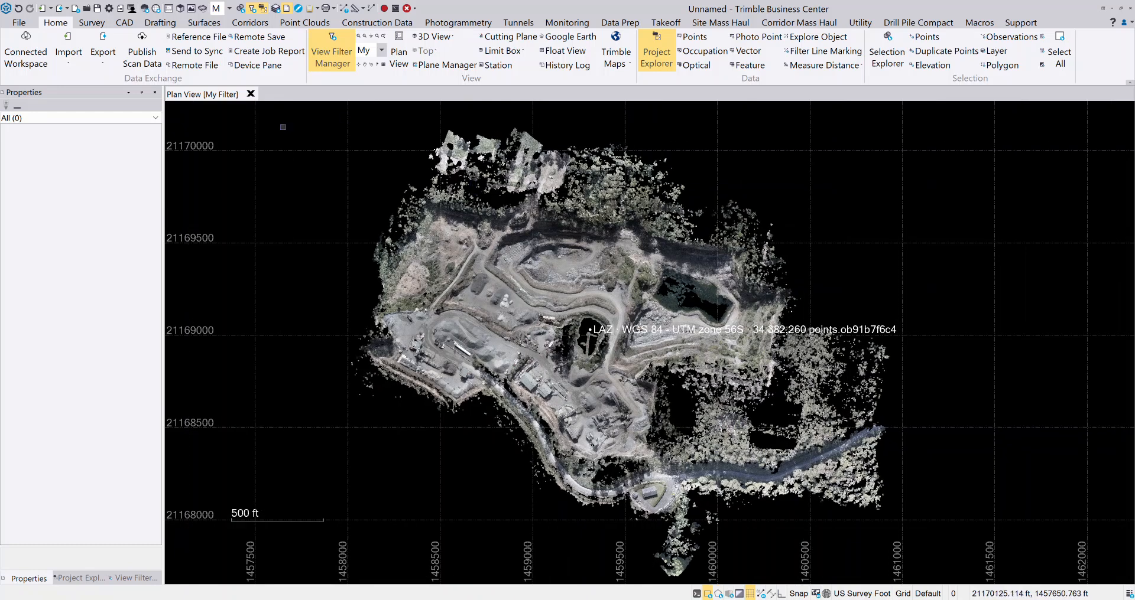
{"action": "left_click", "coordinate": [179, 9]}
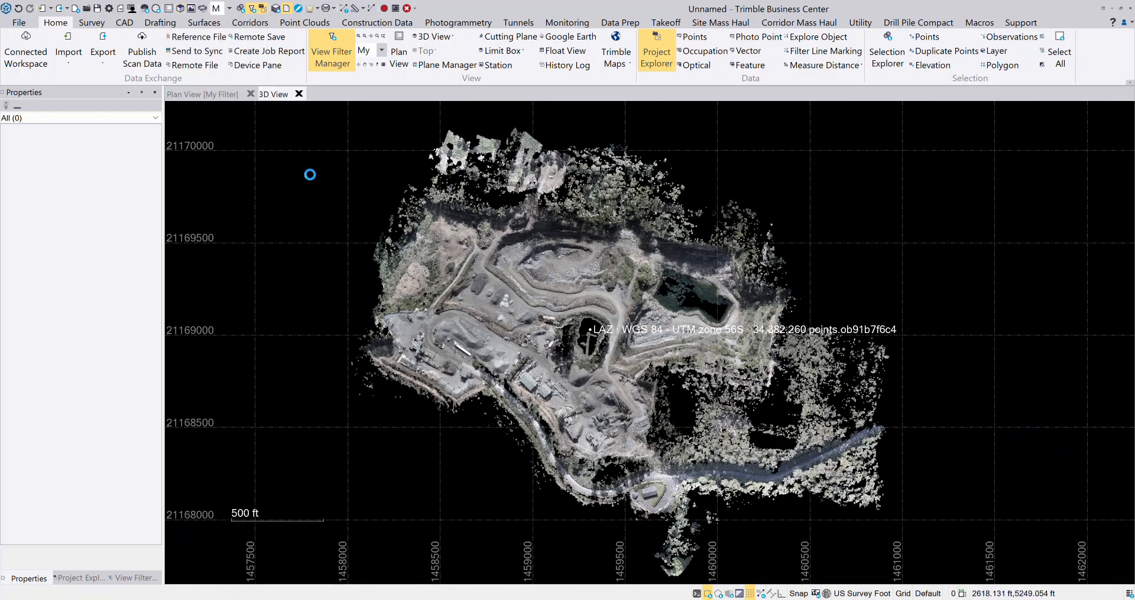
{"action": "middle_click_drag", "start_coordinate": [595, 318], "coordinate": [170, 239]}
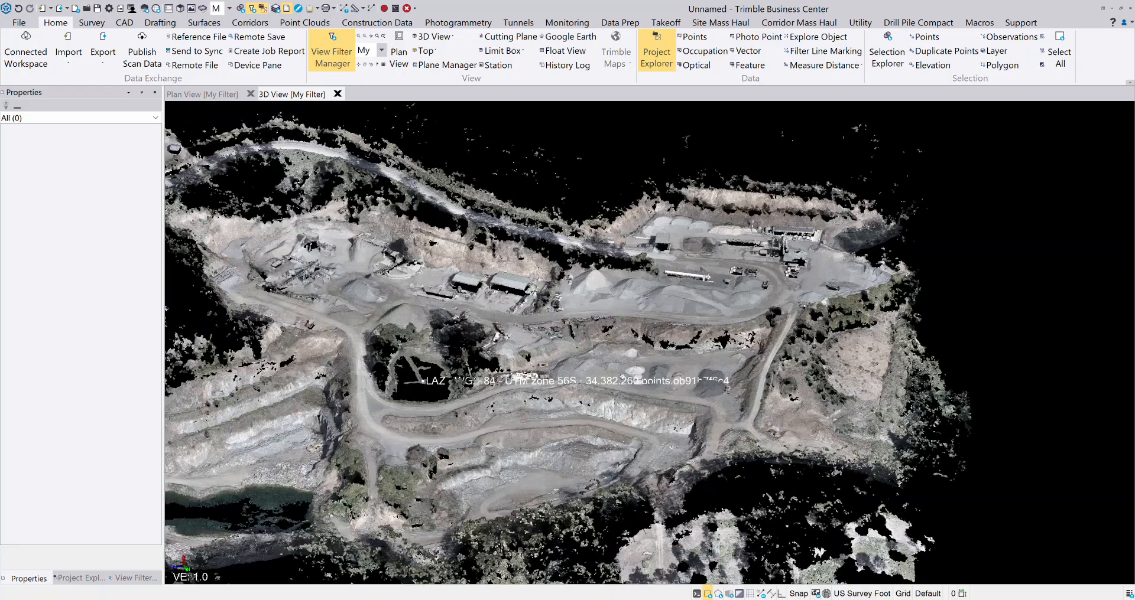
{"action": "scroll", "coordinate": [621, 301], "scroll_direction": "up", "scroll_amount": 7}
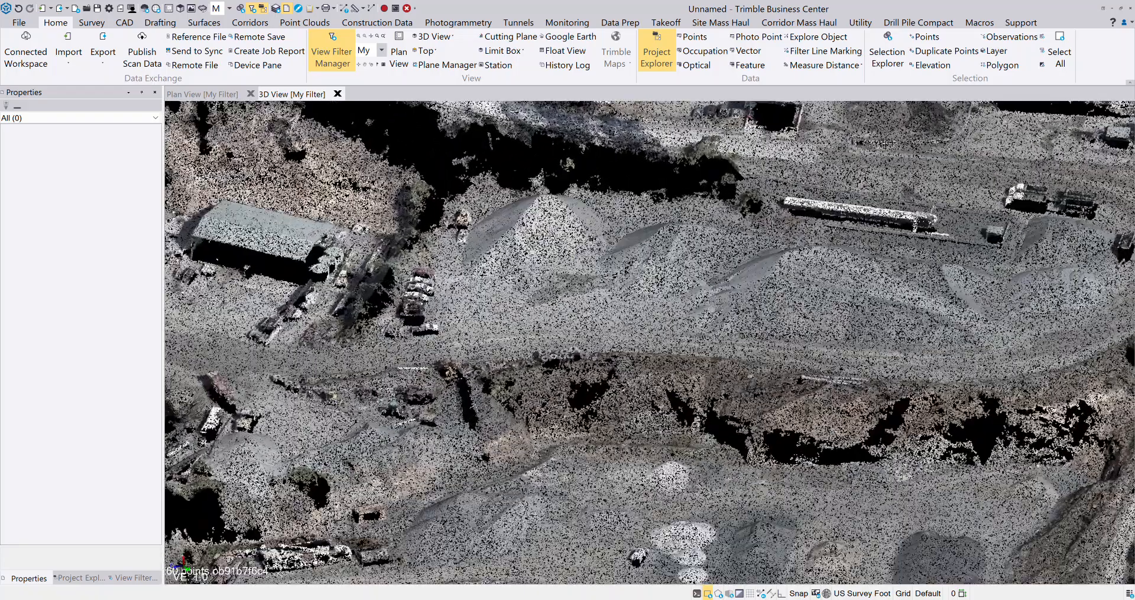
{"action": "scroll", "coordinate": [638, 289], "scroll_direction": "down", "scroll_amount": 2}
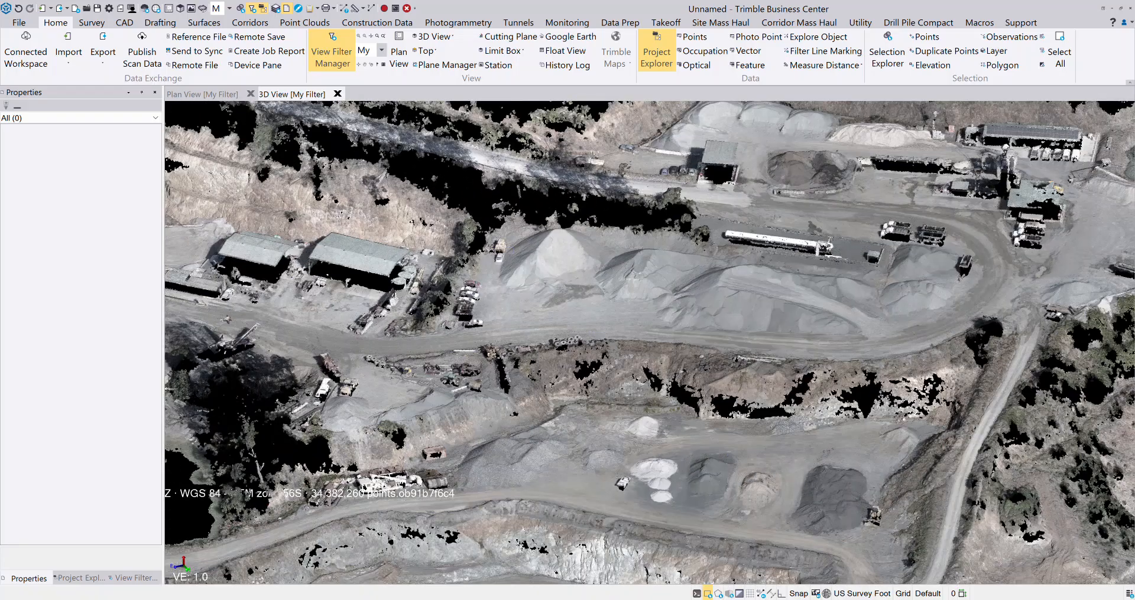
{"action": "right_click", "coordinate": [289, 97]}
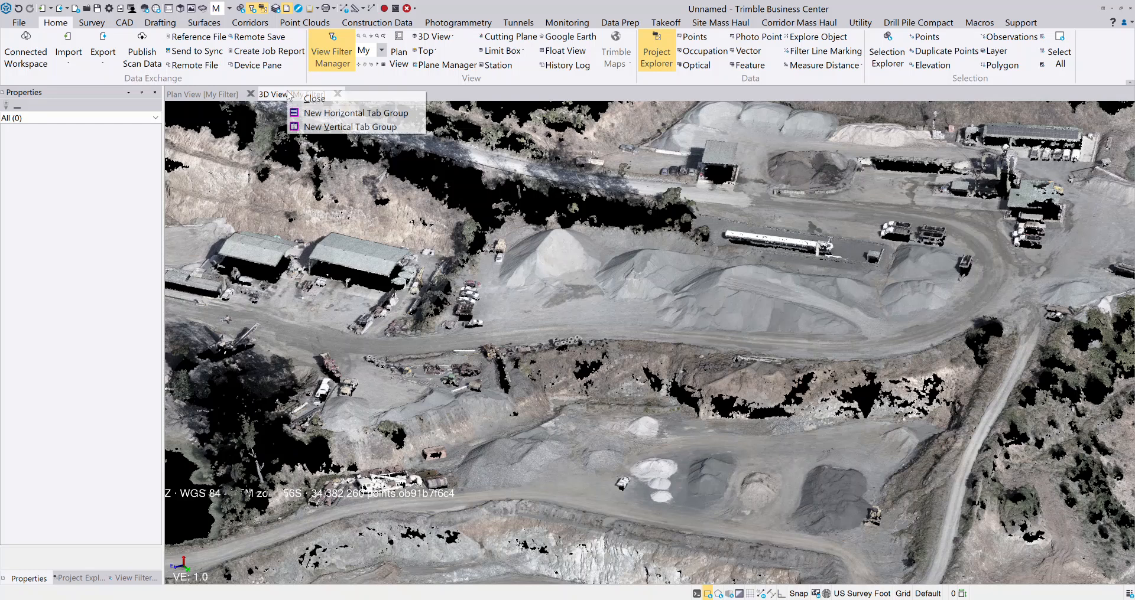
{"action": "left_click", "coordinate": [307, 127]}
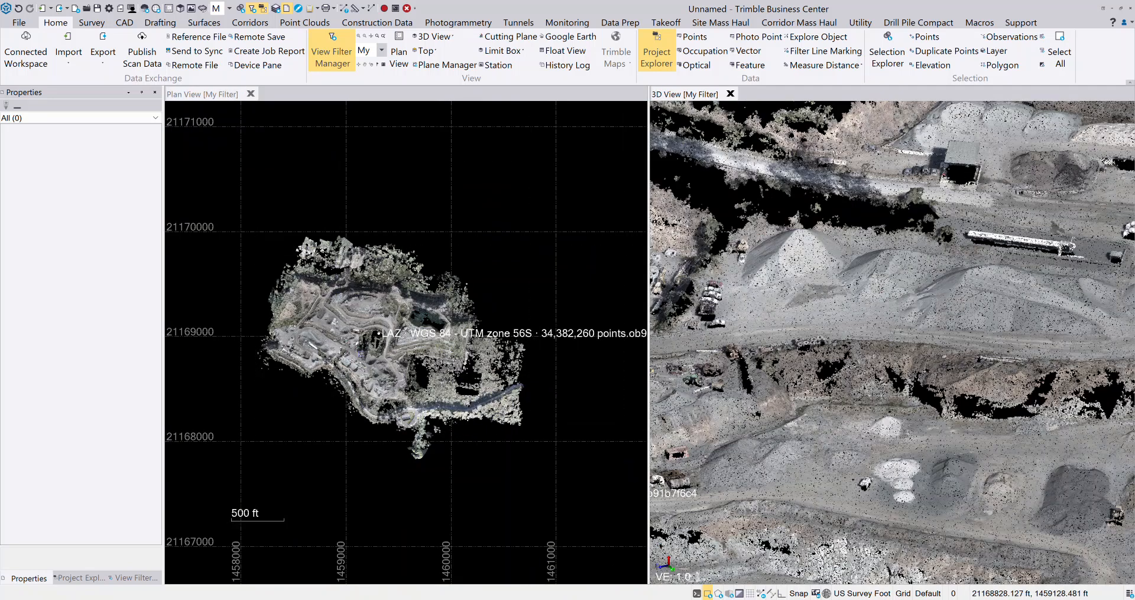
Start Extract Stockpile and pick a point in the plan view on the light grey conical stockpile near the parked vehicles
{"action": "scroll", "coordinate": [361, 349], "scroll_direction": "up", "scroll_amount": 3}
{"action": "scroll", "coordinate": [374, 327], "scroll_direction": "up", "scroll_amount": 3}
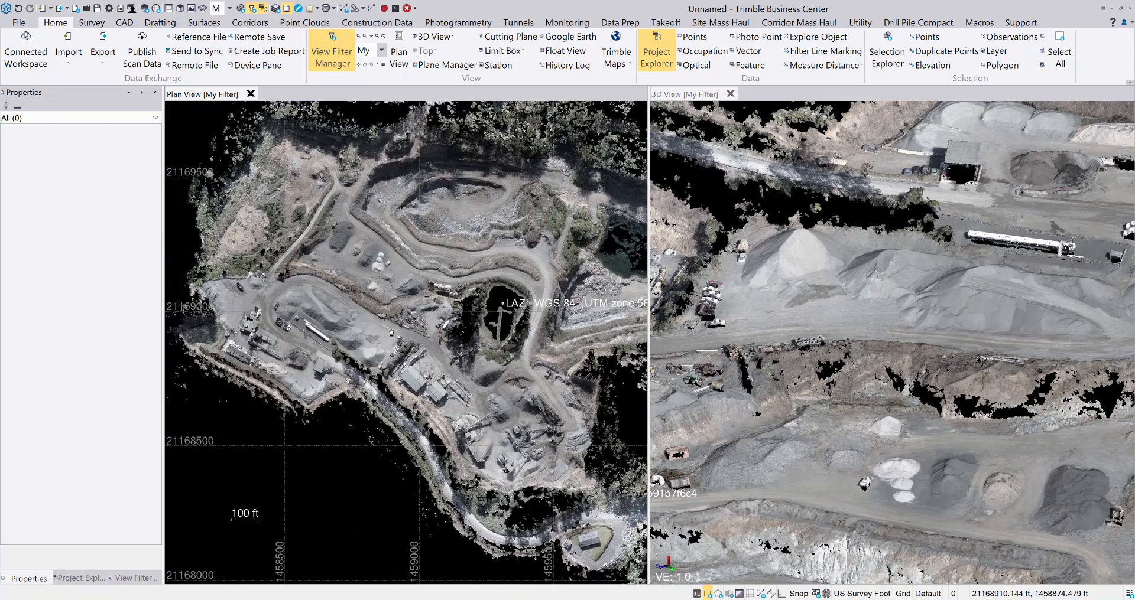
{"action": "scroll", "coordinate": [375, 327], "scroll_direction": "up", "scroll_amount": 4}
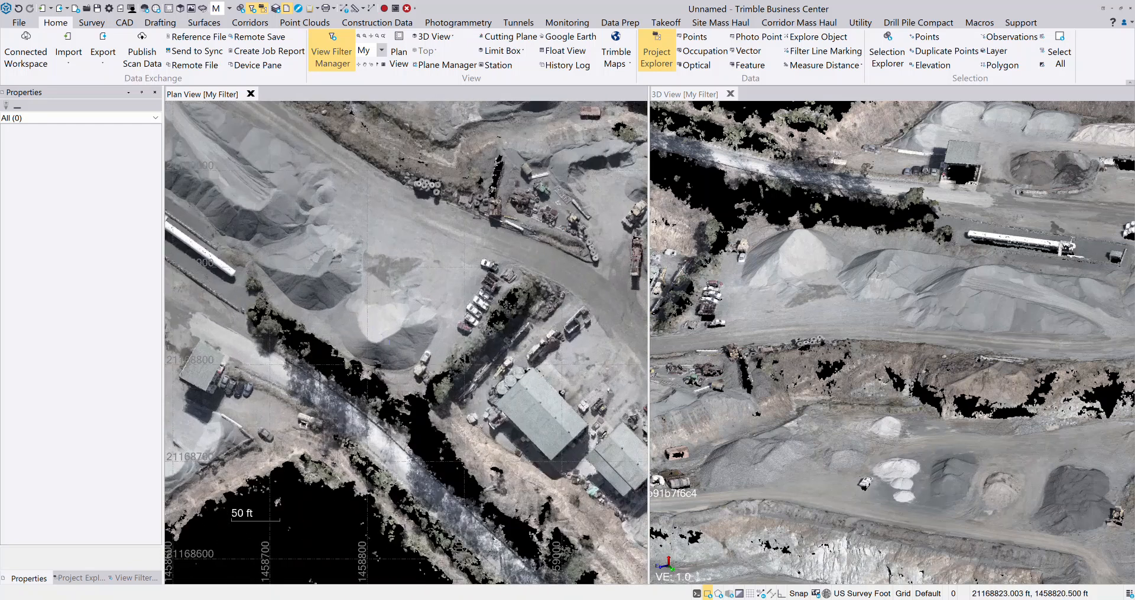
{"action": "mouse_move", "coordinate": [383, 304]}
{"action": "middle_mouse_down"}
{"action": "mouse_move", "coordinate": [441, 372]}
{"action": "mouse_move", "coordinate": [384, 308]}
{"action": "middle_mouse_up"}
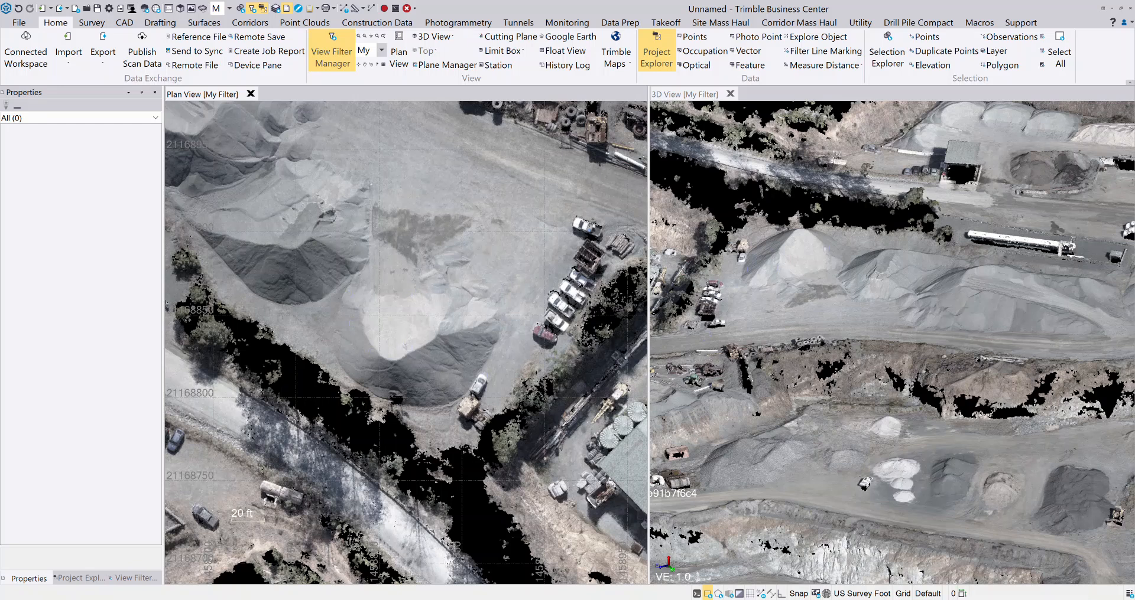
{"action": "scroll", "coordinate": [824, 240], "scroll_direction": "up", "scroll_amount": 2}
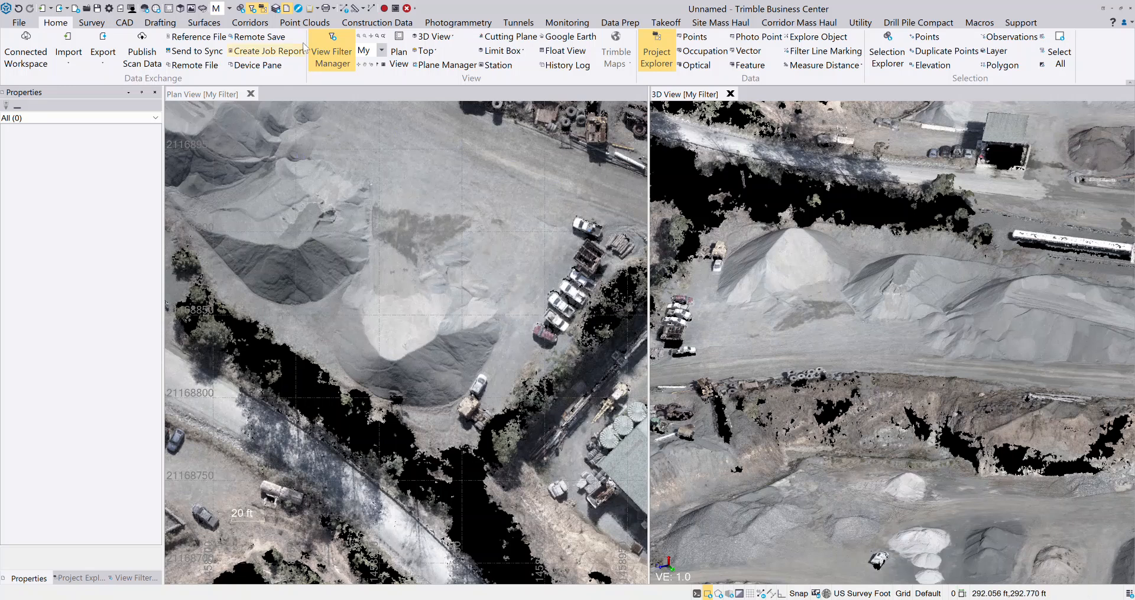
{"action": "left_click", "coordinate": [303, 24]}
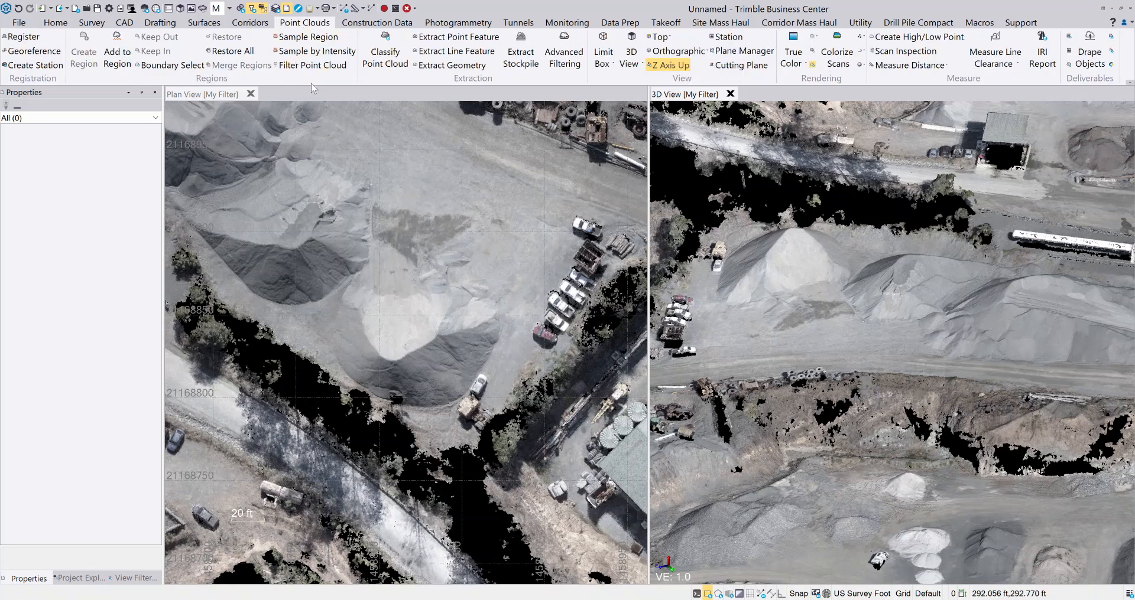
{"action": "left_click", "coordinate": [529, 59]}
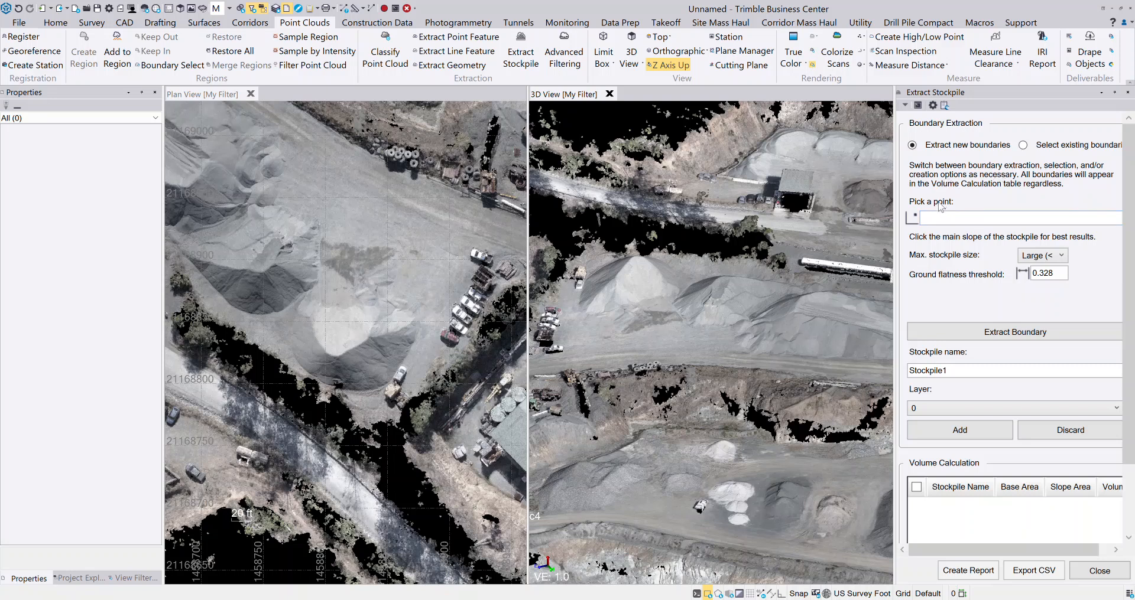
{"action": "left_click", "coordinate": [928, 217]}
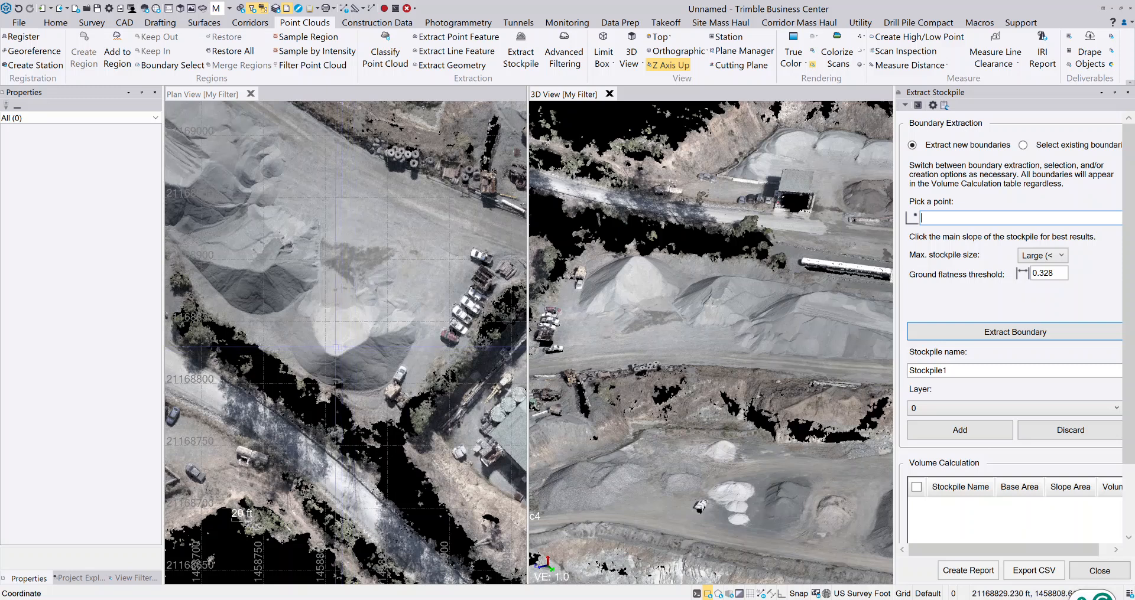
{"action": "left_click", "coordinate": [337, 348]}
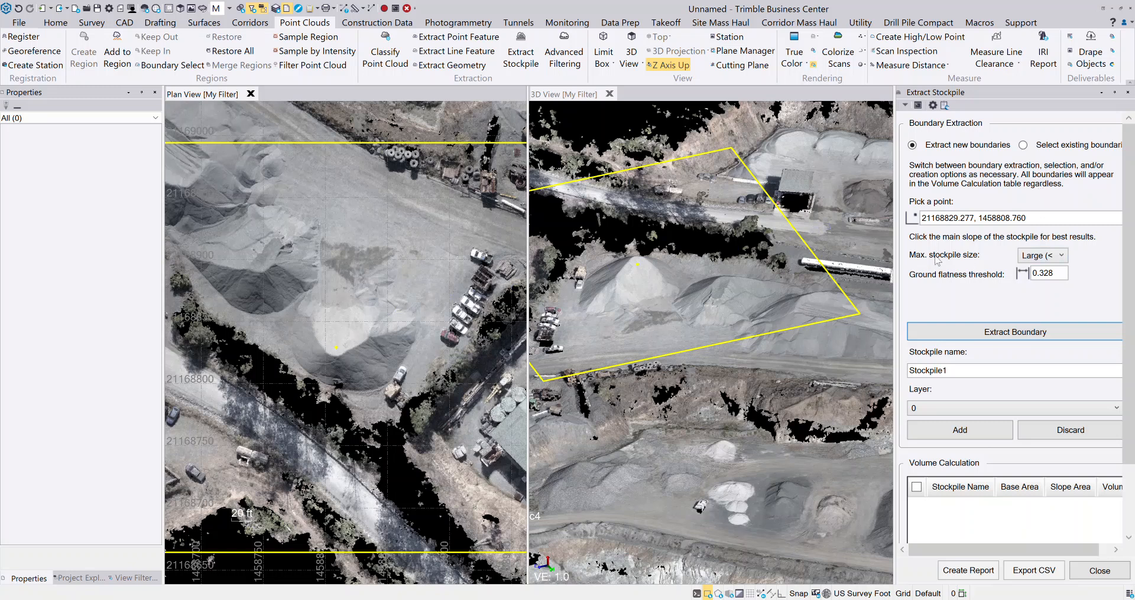
Set the maximum stockpile size to Small (<130 ft) and extract the boundary from a new point on the conical stockpile's slope
{"action": "left_click", "coordinate": [1061, 255]}
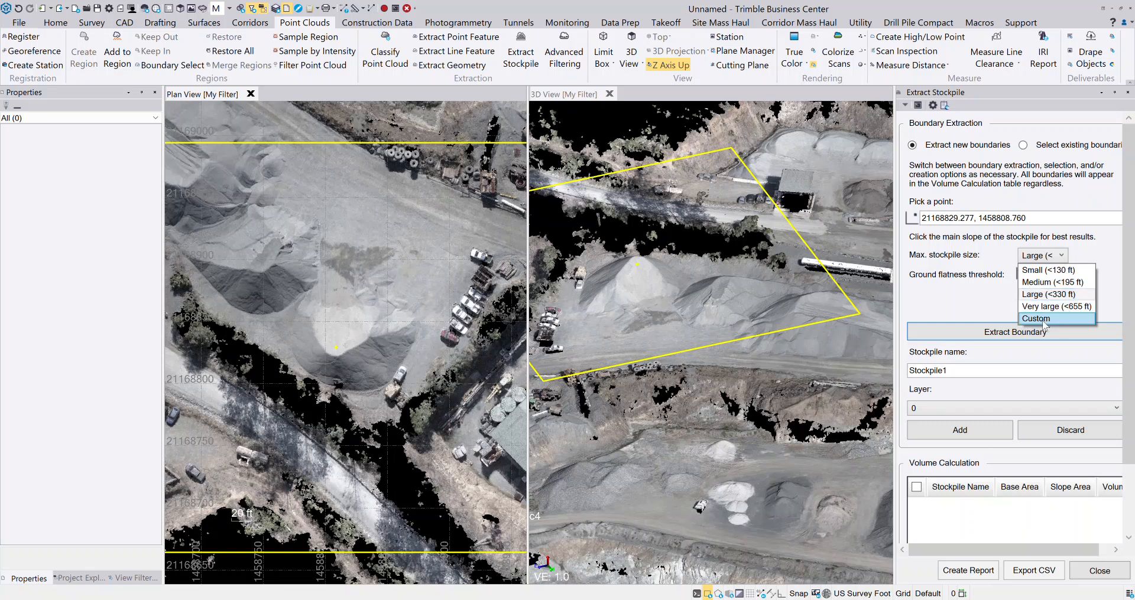
{"action": "left_click", "coordinate": [1043, 282]}
{"action": "left_click", "coordinate": [1038, 259]}
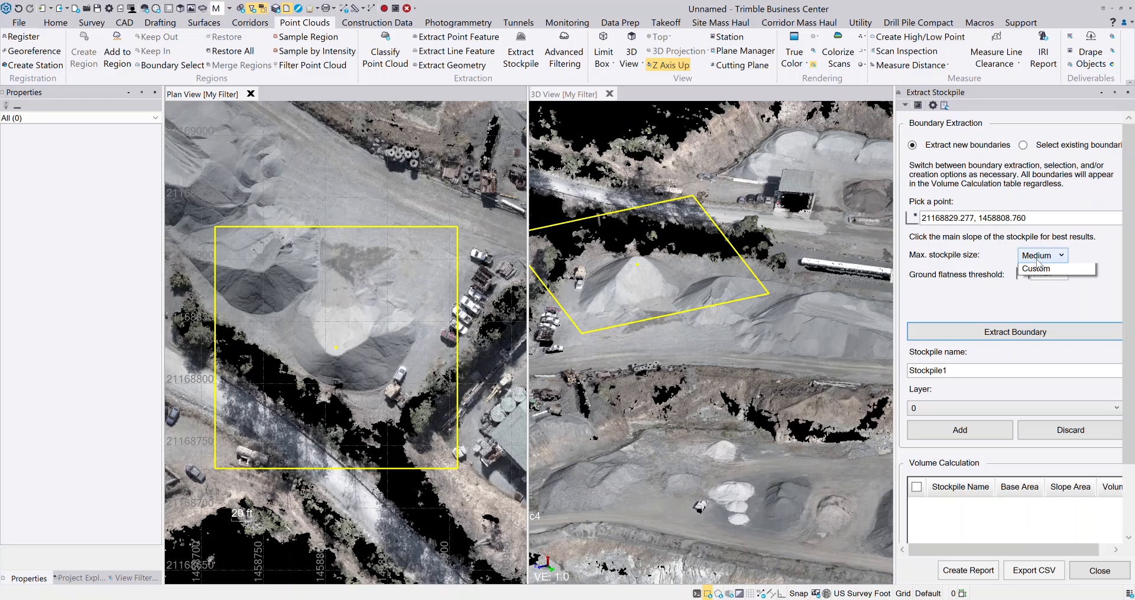
{"action": "left_click", "coordinate": [1035, 272]}
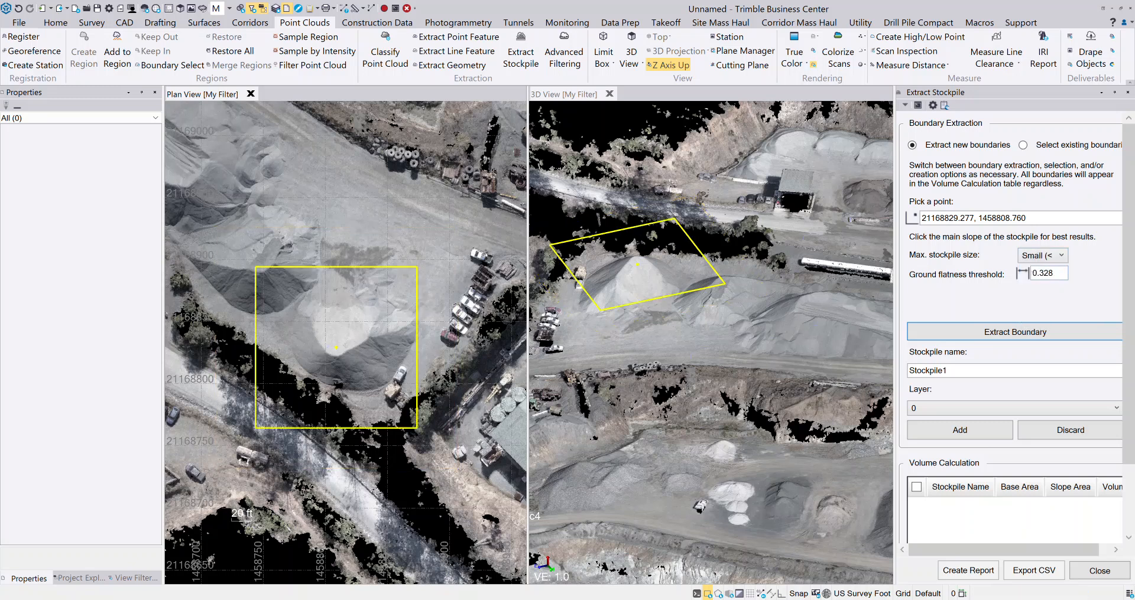
{"action": "left_click", "coordinate": [1037, 219]}
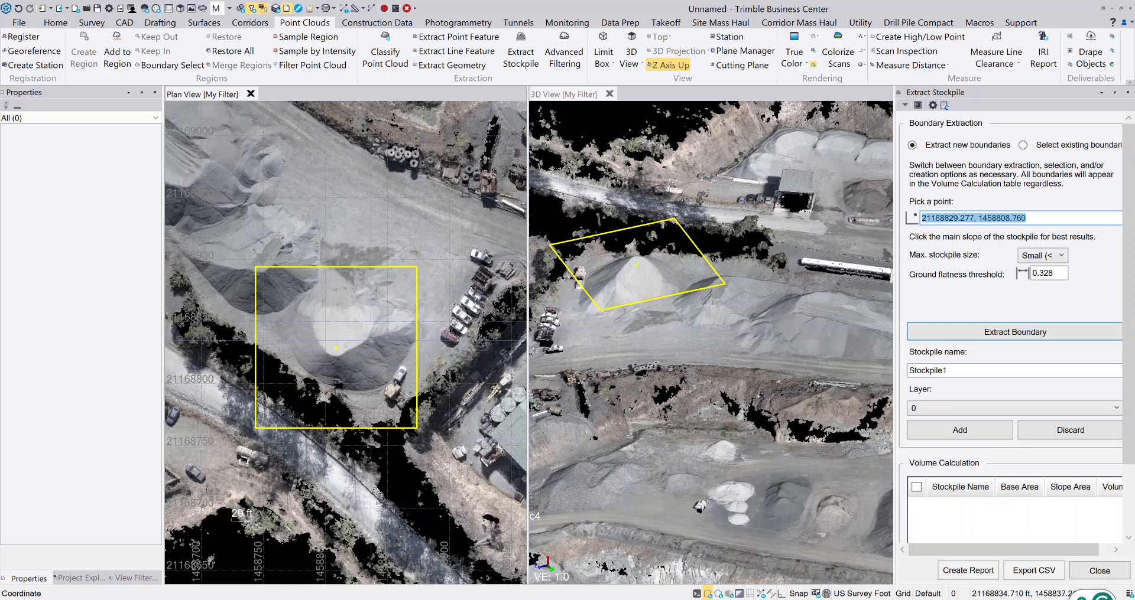
{"action": "left_click", "coordinate": [349, 348]}
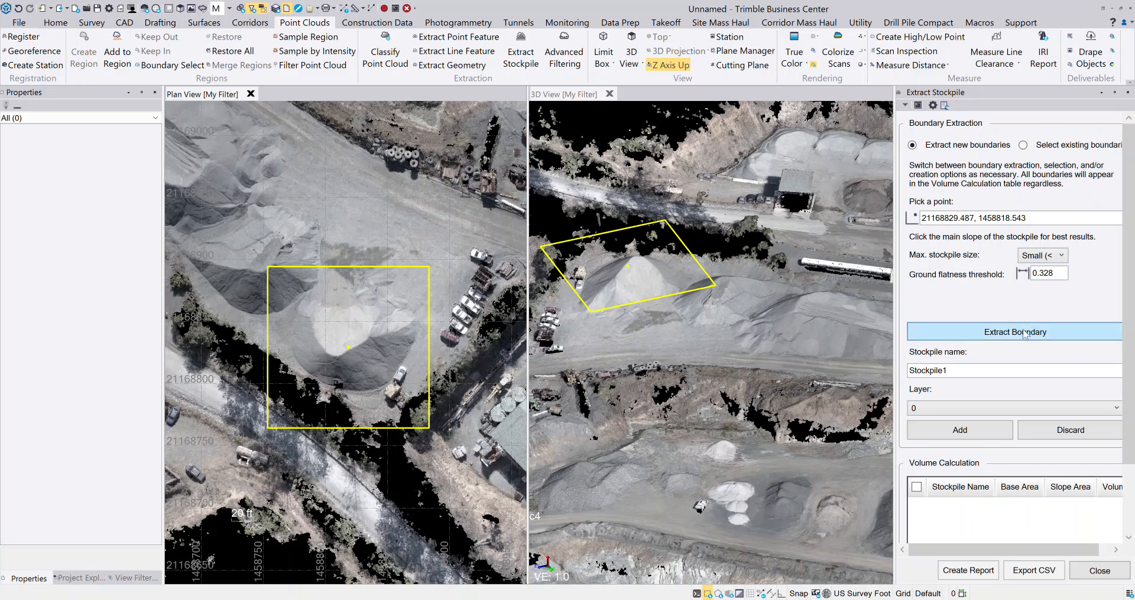
{"action": "left_click", "coordinate": [992, 332]}
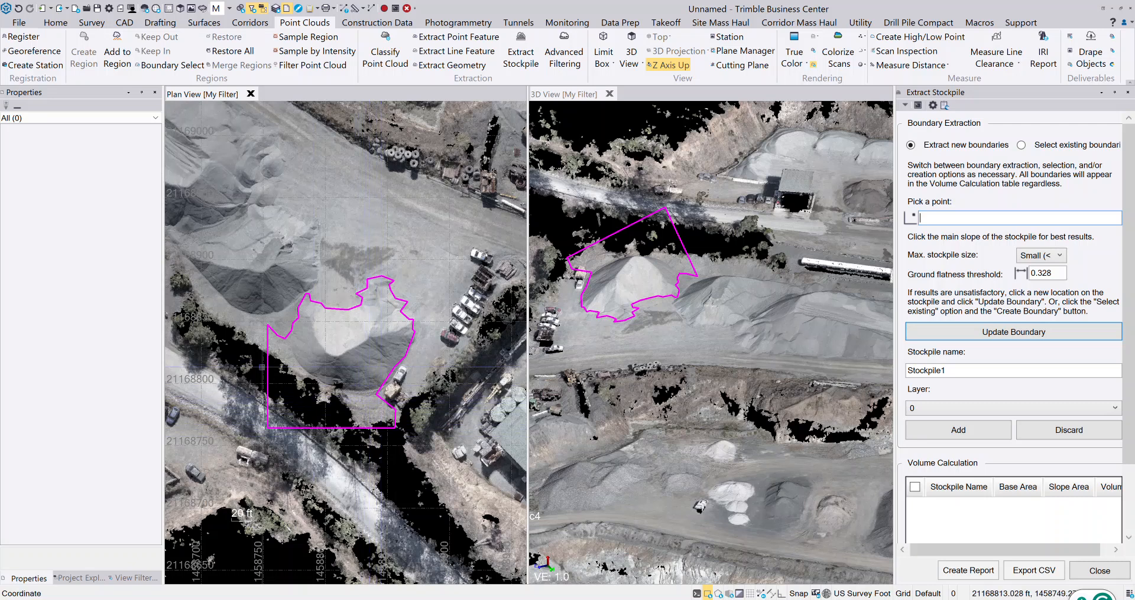
Set the ground flatness threshold to 0.050 and update the stockpile boundary from a newly picked point on its slope
{"action": "left_click", "coordinate": [1038, 272]}
{"action": "left_click", "coordinate": [1051, 274]}
{"action": "left_click_drag", "start_coordinate": [1037, 273], "coordinate": [1051, 273]}
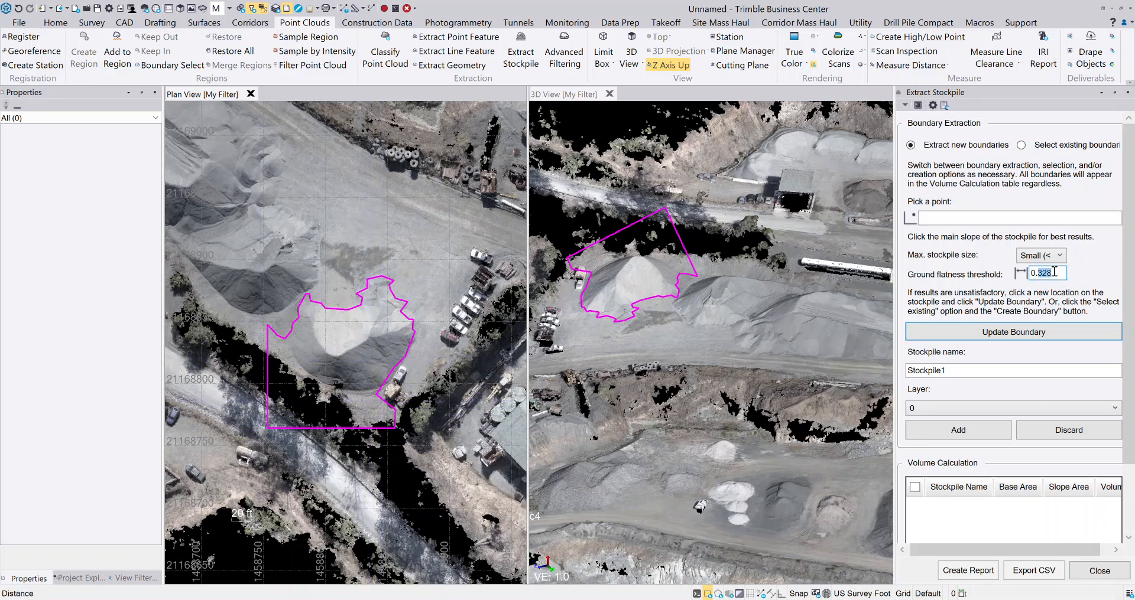
{"action": "type", "text": ".05"}
{"action": "left_click", "coordinate": [922, 218]}
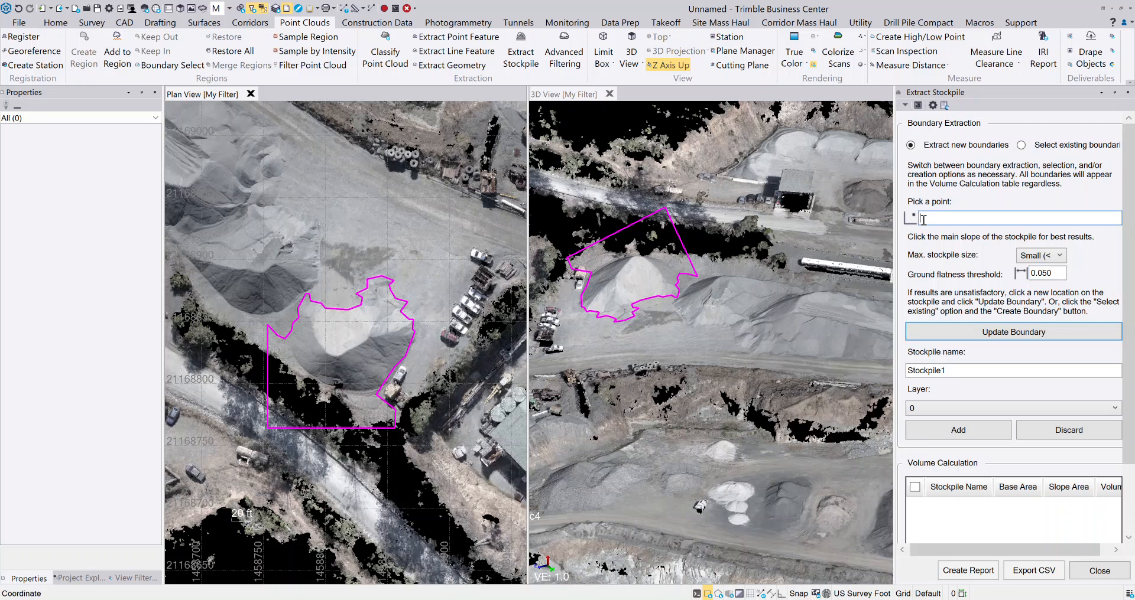
{"action": "left_click", "coordinate": [353, 341]}
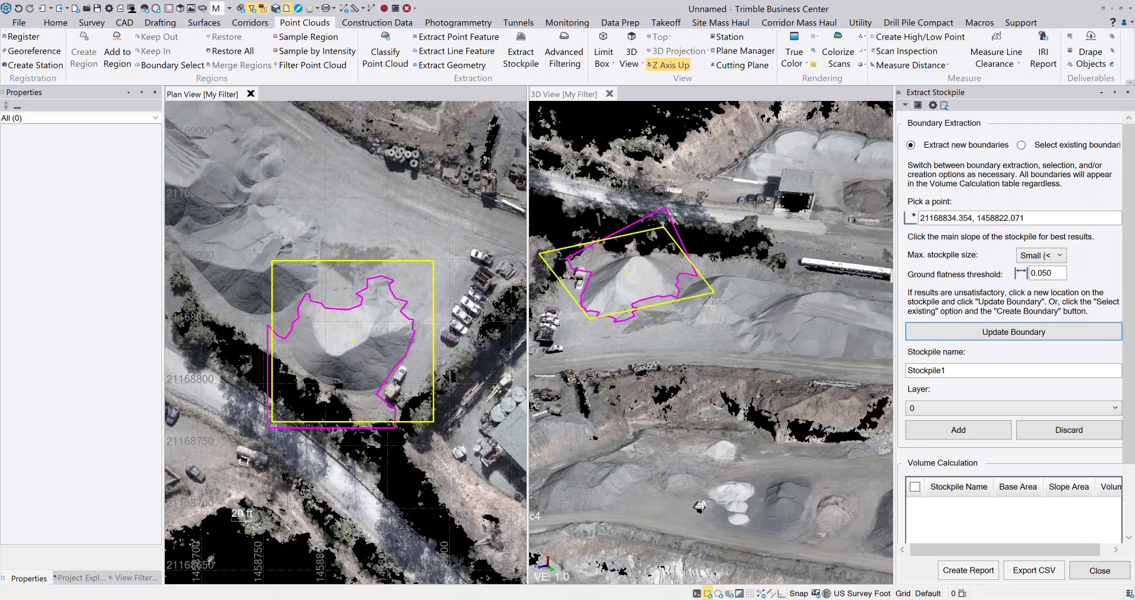
{"action": "left_click", "coordinate": [993, 332]}
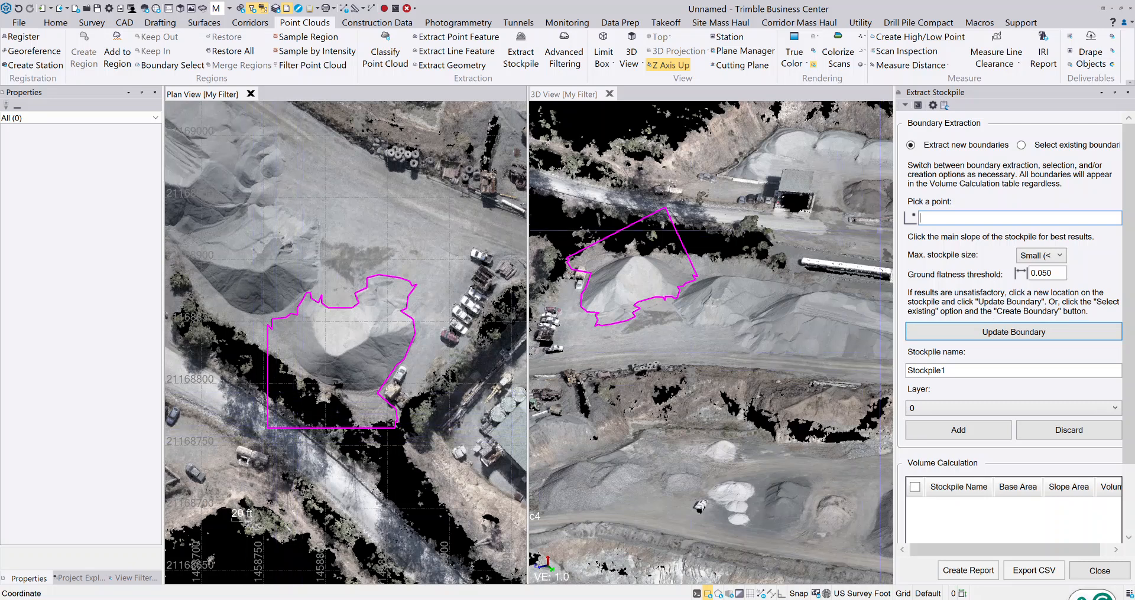
Name the extracted stockpile "Stone 1"
{"action": "double_click", "coordinate": [946, 370]}
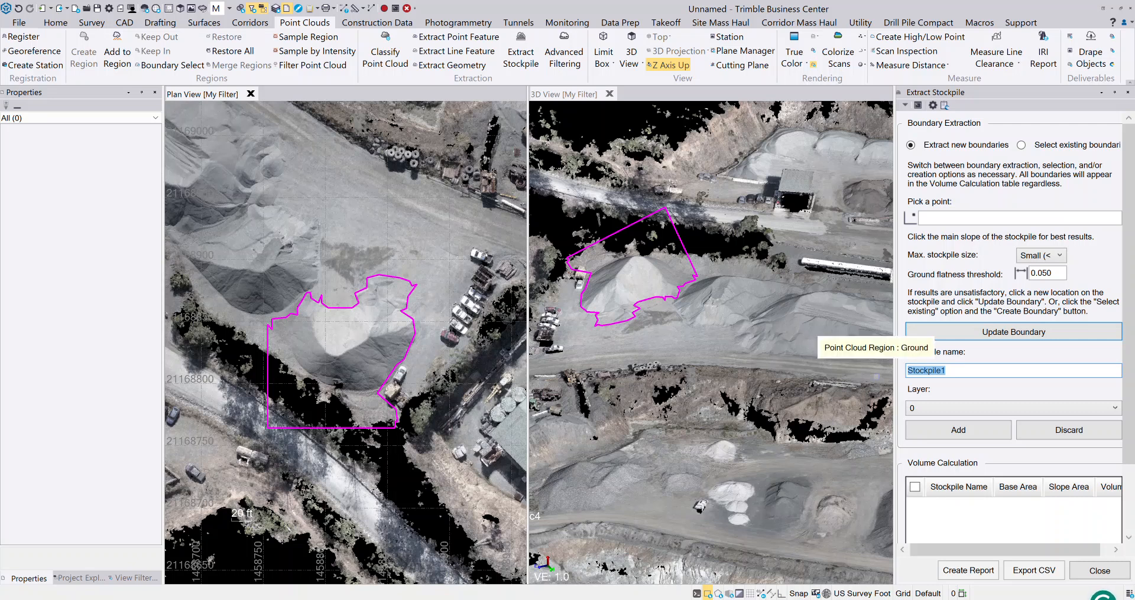
{"action": "type", "text": "Roc"}
{"action": "key", "text": "BackSpace"}
{"action": "key", "text": "BackSpace"}
{"action": "key", "text": "BackSpace"}
{"action": "type", "text": "Stone 1"}
Create a new layer named "Stockpile", assign it to the Stone 1 boundary and add the boundary to the volume calculation table
{"action": "left_click", "coordinate": [967, 409]}
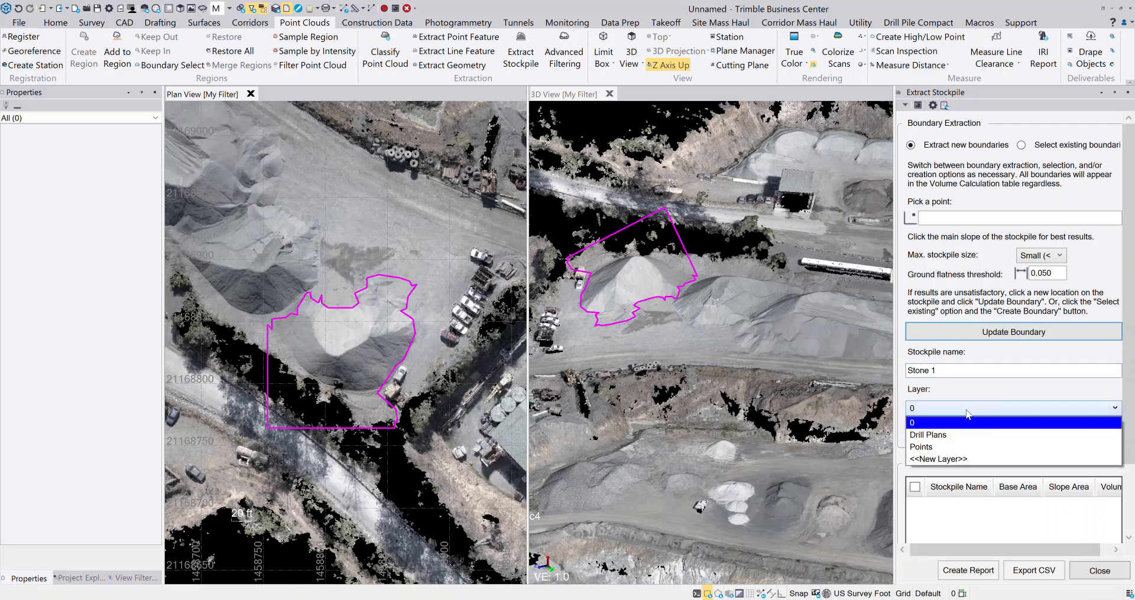
{"action": "left_click", "coordinate": [940, 459]}
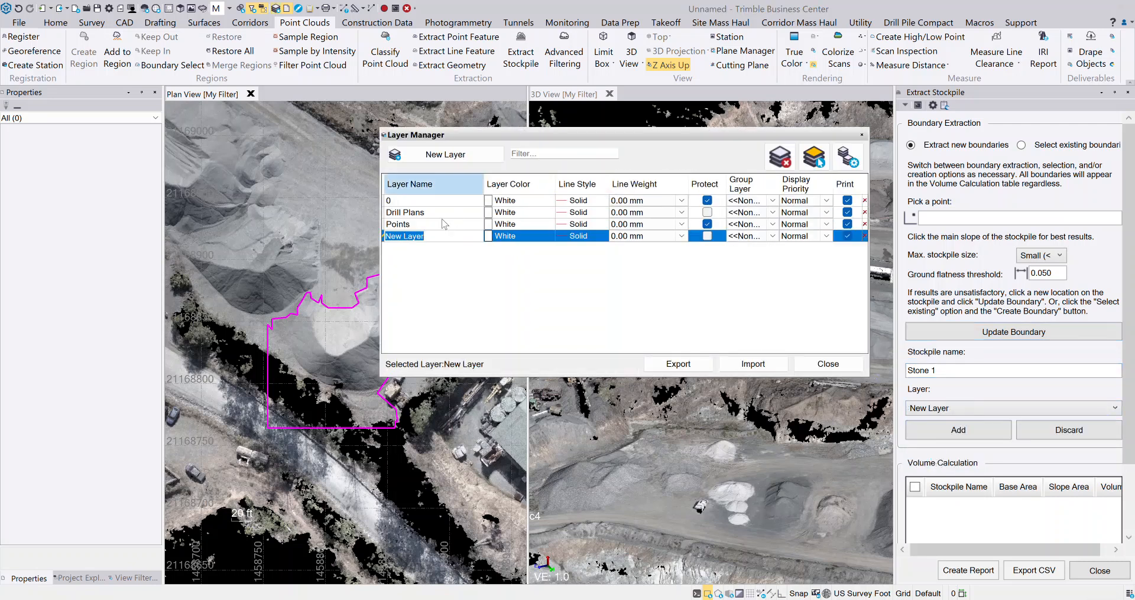
{"action": "type", "text": "Stockpile"}
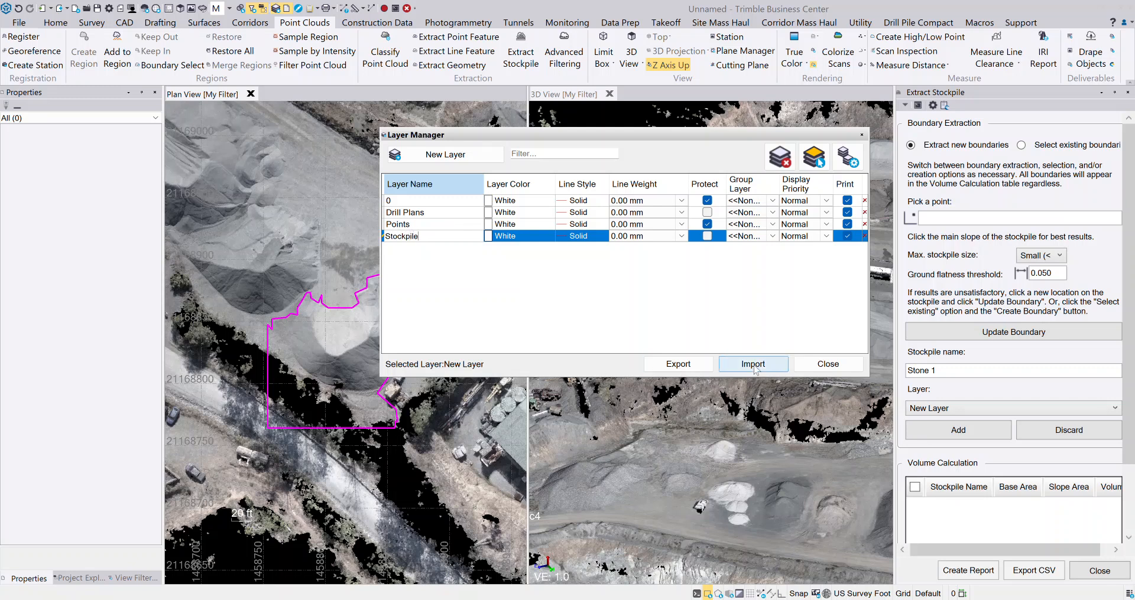
{"action": "left_click", "coordinate": [823, 369]}
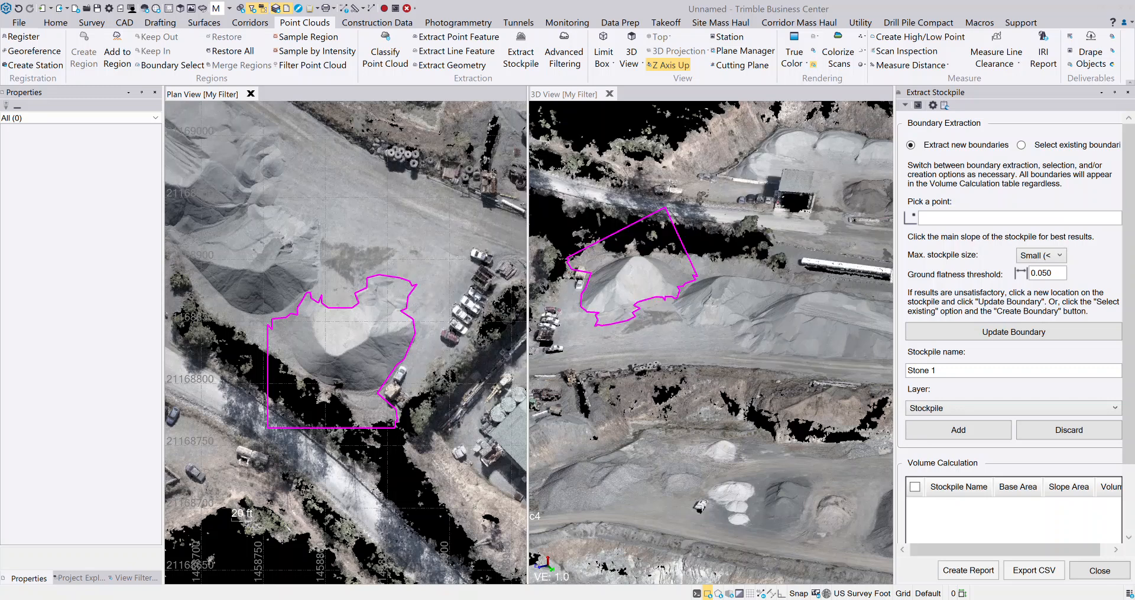
{"action": "left_click", "coordinate": [943, 438]}
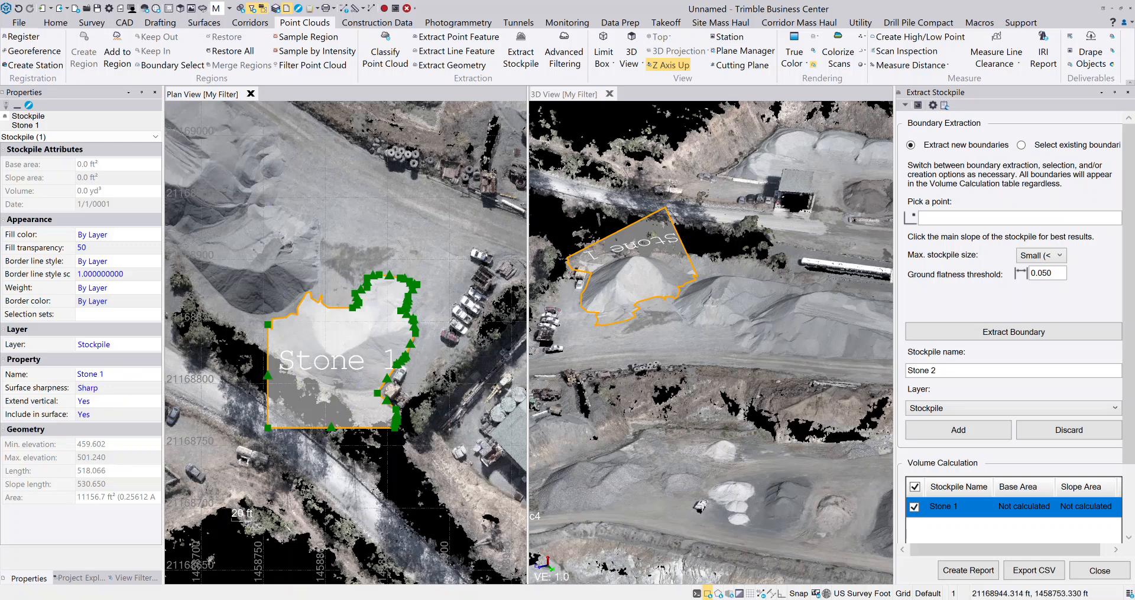
Edit the Stone 1 boundary as a linestring and move its southwest corner vertex inward onto the edge of the pile
{"action": "right_click", "coordinate": [272, 179]}
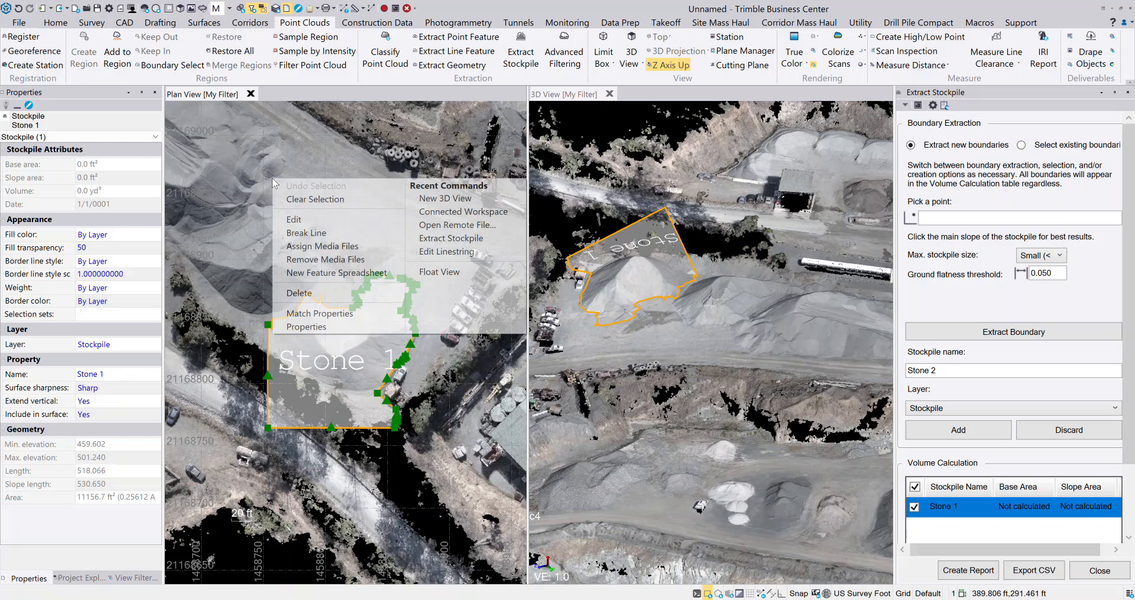
{"action": "left_click", "coordinate": [293, 220]}
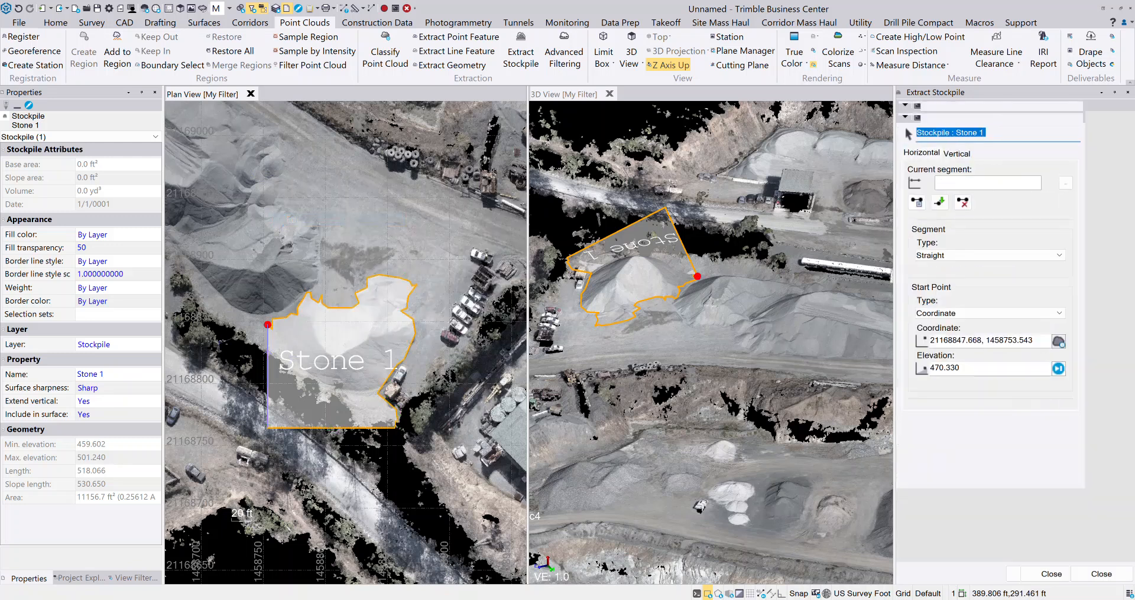
{"action": "left_click", "coordinate": [267, 428]}
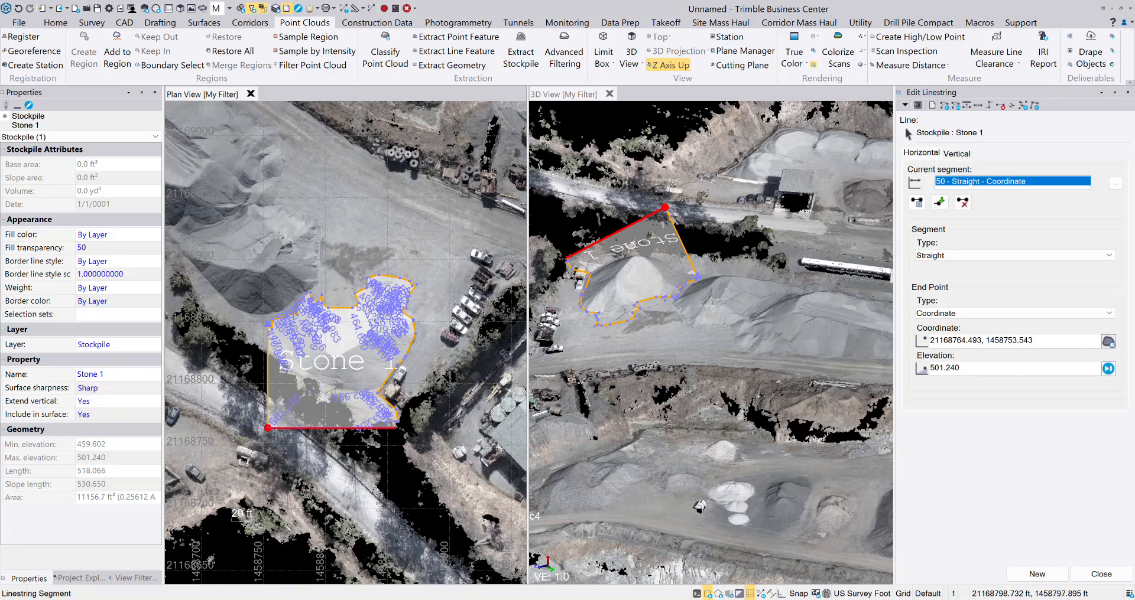
{"action": "scroll", "coordinate": [317, 380], "scroll_direction": "up", "scroll_amount": 5}
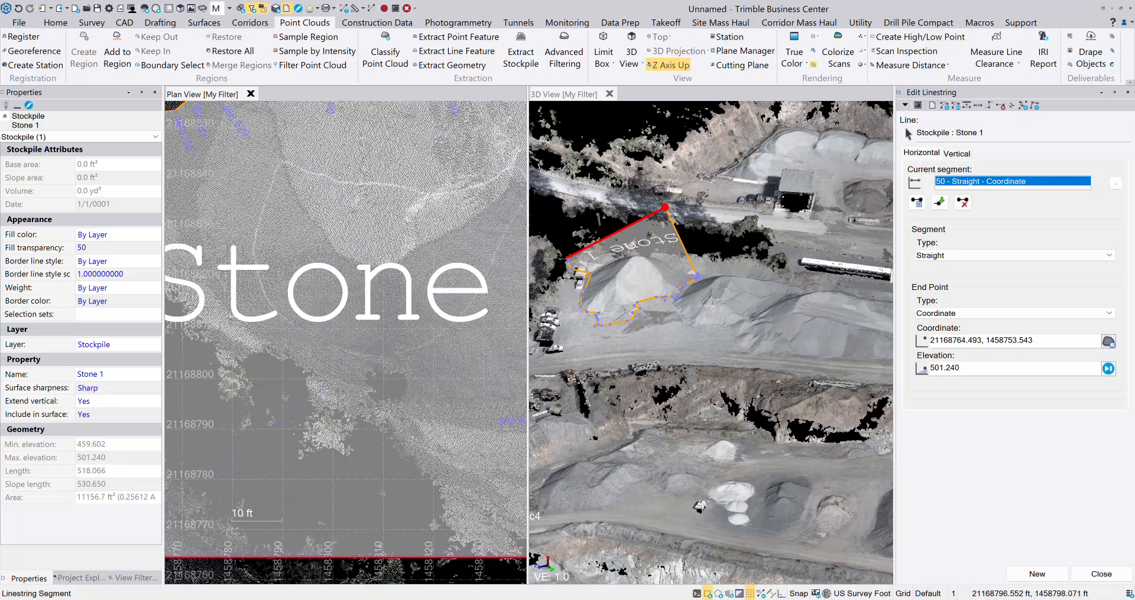
{"action": "key", "text": "Tab"}
{"action": "left_click", "coordinate": [318, 395]}
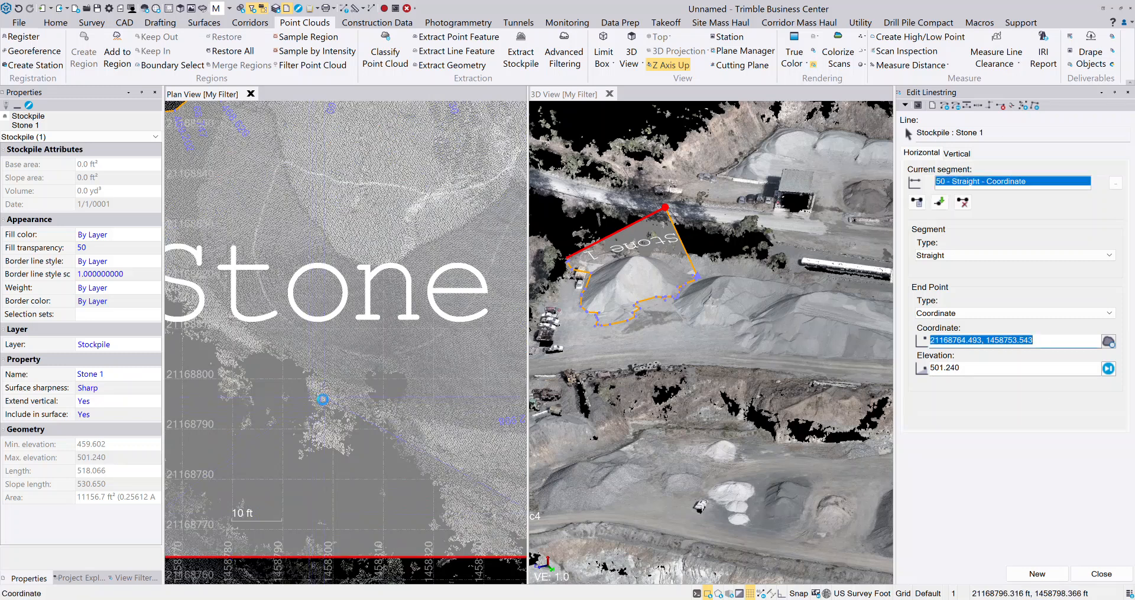
Move the end point of the closing segment from the western corner south along the pile's edge in the plan view
{"action": "scroll", "coordinate": [299, 439], "scroll_direction": "down", "scroll_amount": 3}
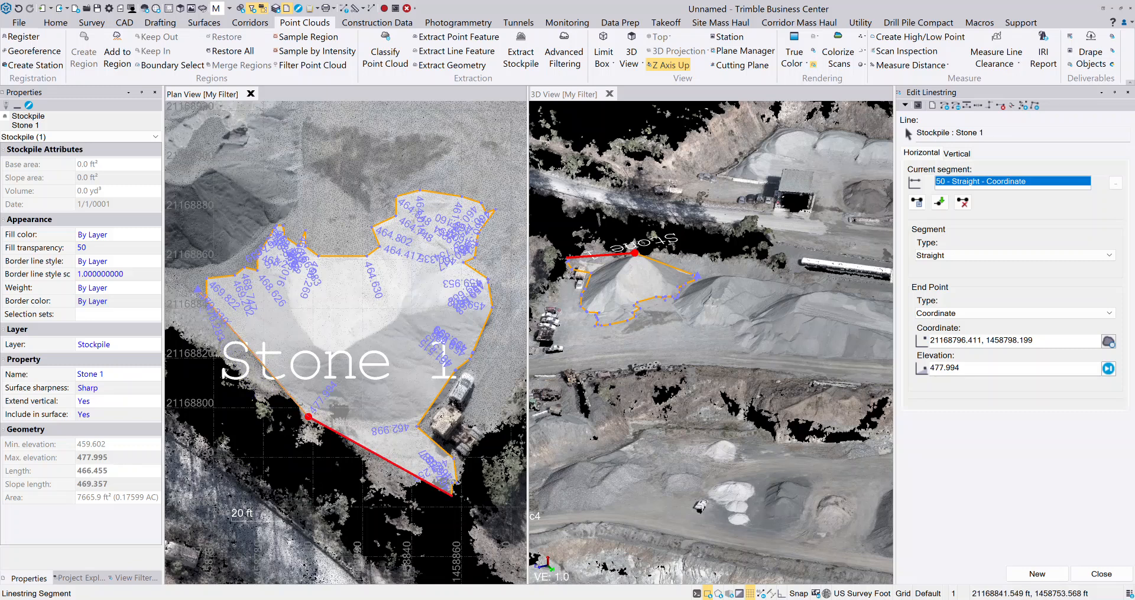
{"action": "left_click", "coordinate": [193, 294]}
{"action": "key", "text": "Tab"}
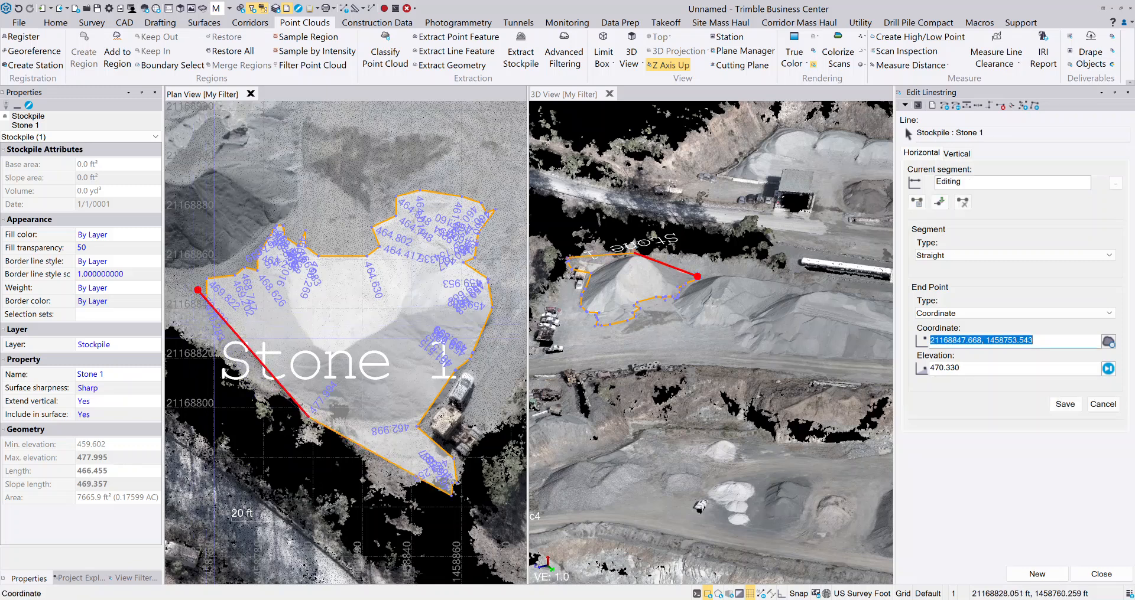
{"action": "left_click", "coordinate": [217, 338]}
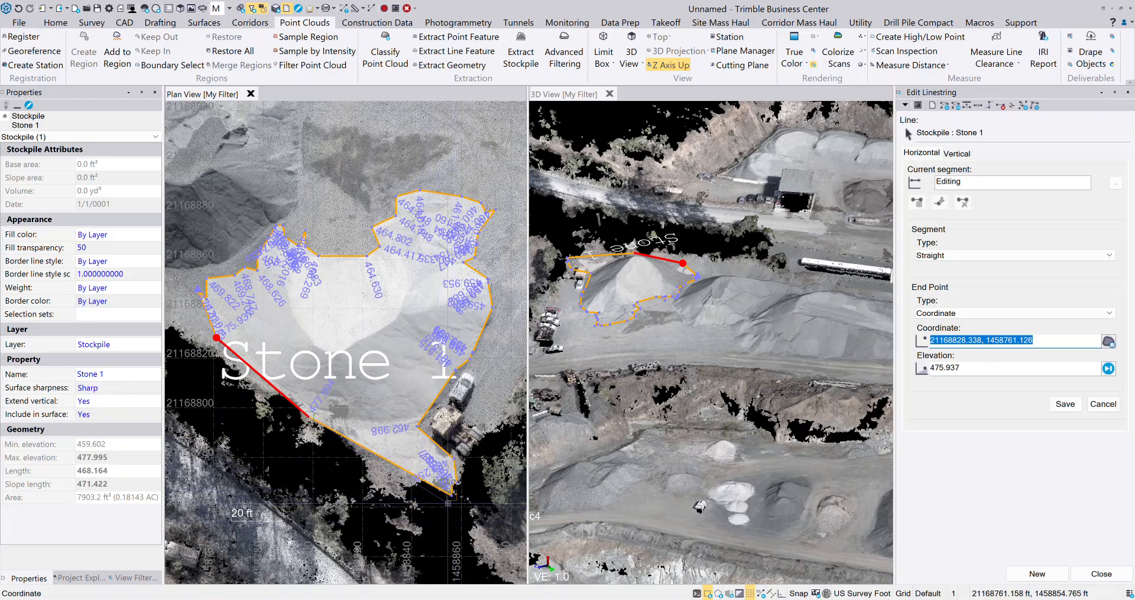
{"action": "left_click", "coordinate": [447, 508]}
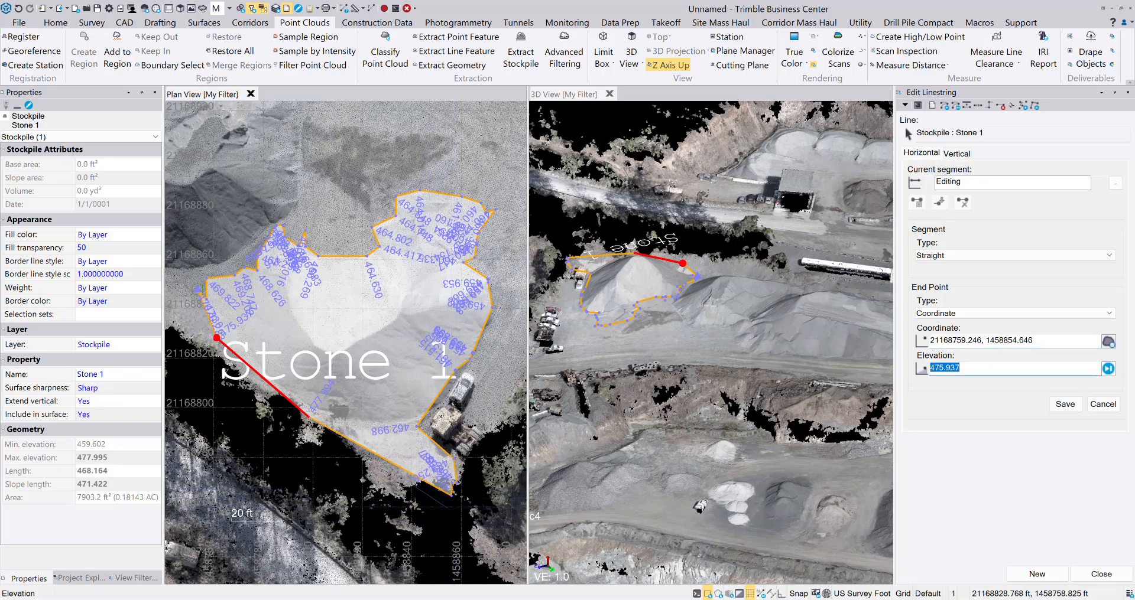
{"action": "key", "text": "Return"}
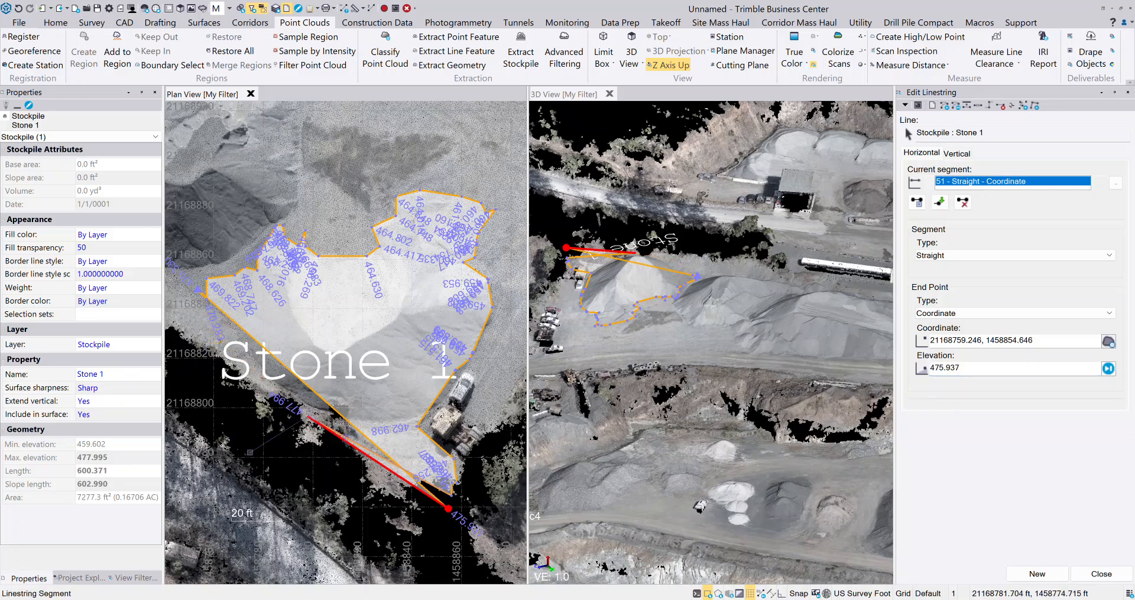
{"action": "left_click", "coordinate": [217, 338]}
Move the boundary's southernmost vertex from the southeast tip inward onto the toe of the pile
{"action": "scroll", "coordinate": [449, 478], "scroll_direction": "up", "scroll_amount": 3}
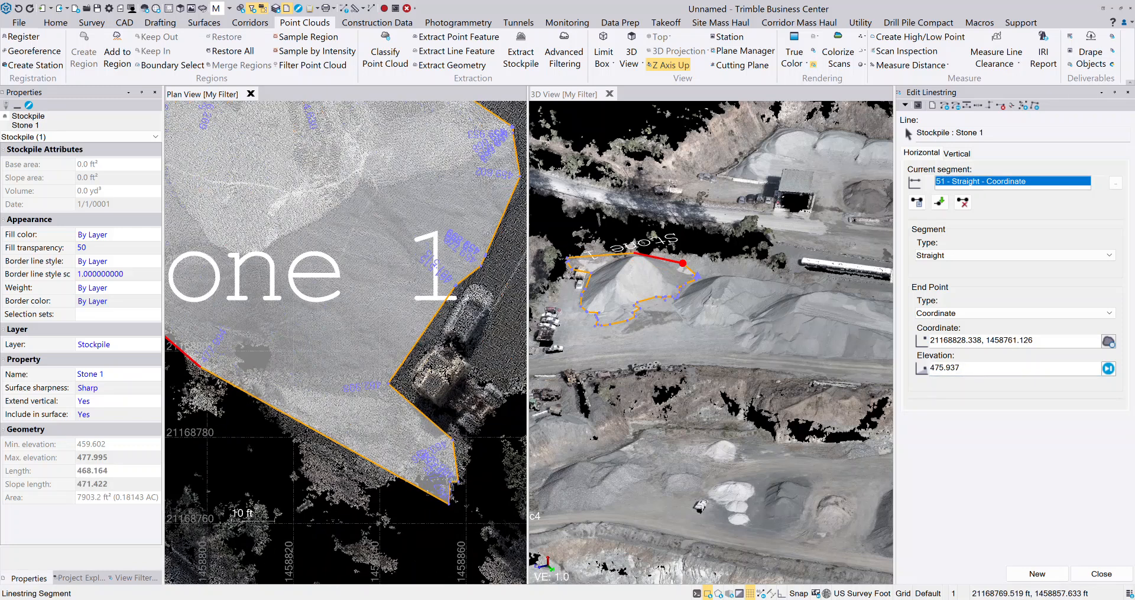
{"action": "left_click", "coordinate": [445, 514]}
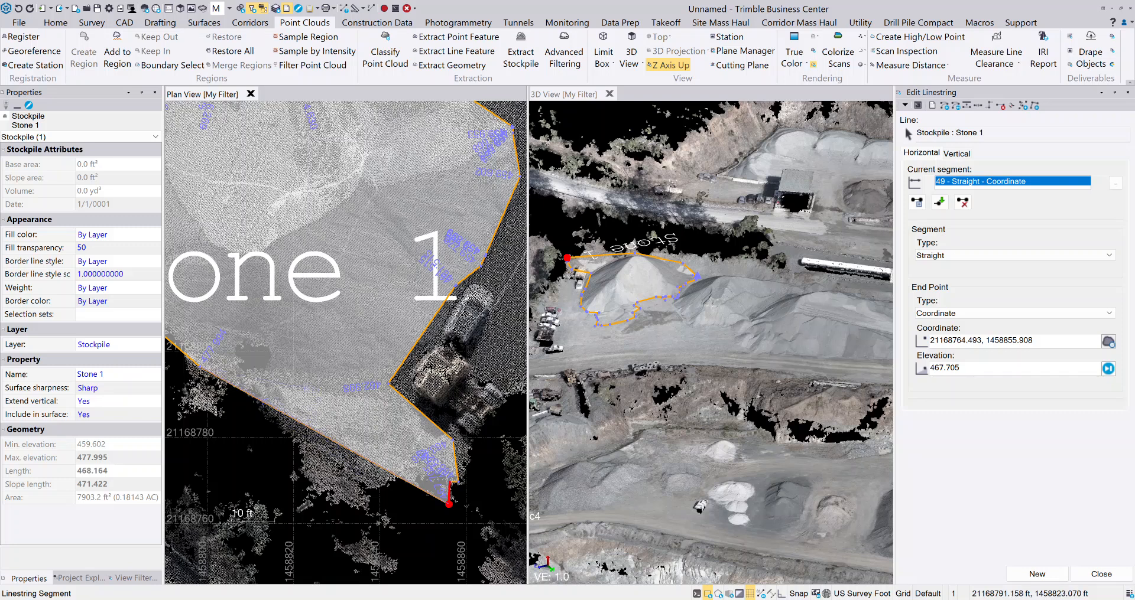
{"action": "key", "text": "Down"}
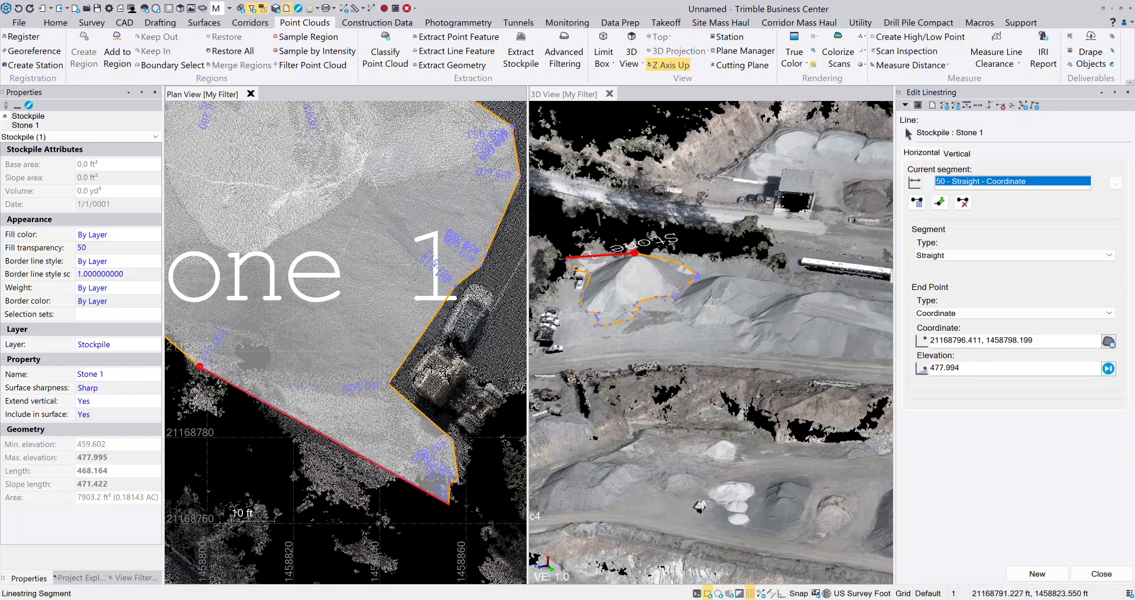
{"action": "left_click", "coordinate": [448, 506]}
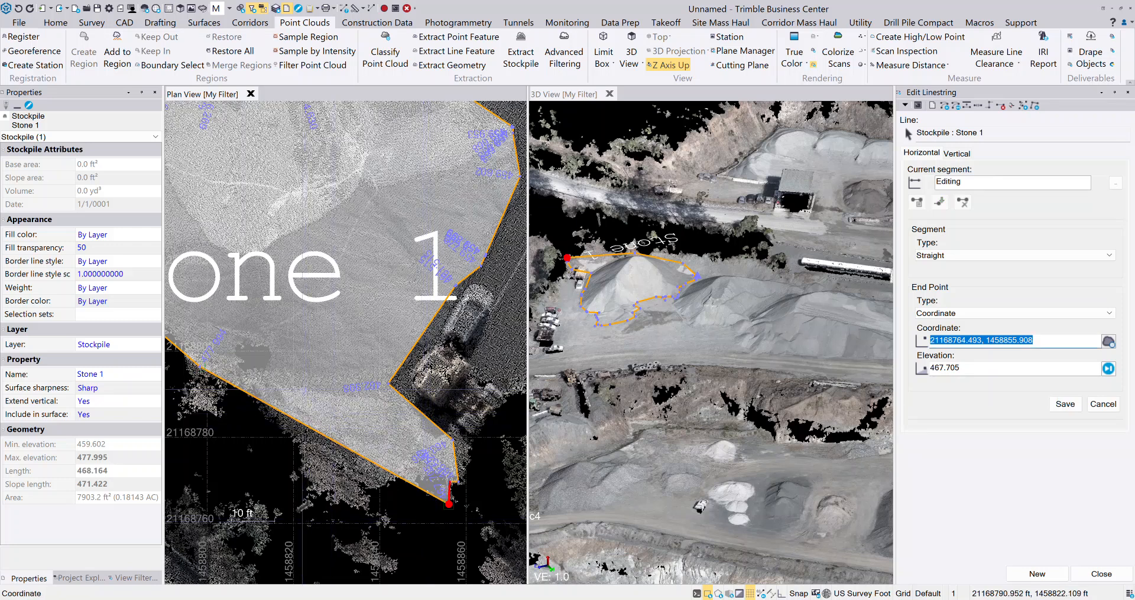
{"action": "key", "text": "Return"}
{"action": "left_click", "coordinate": [302, 389]}
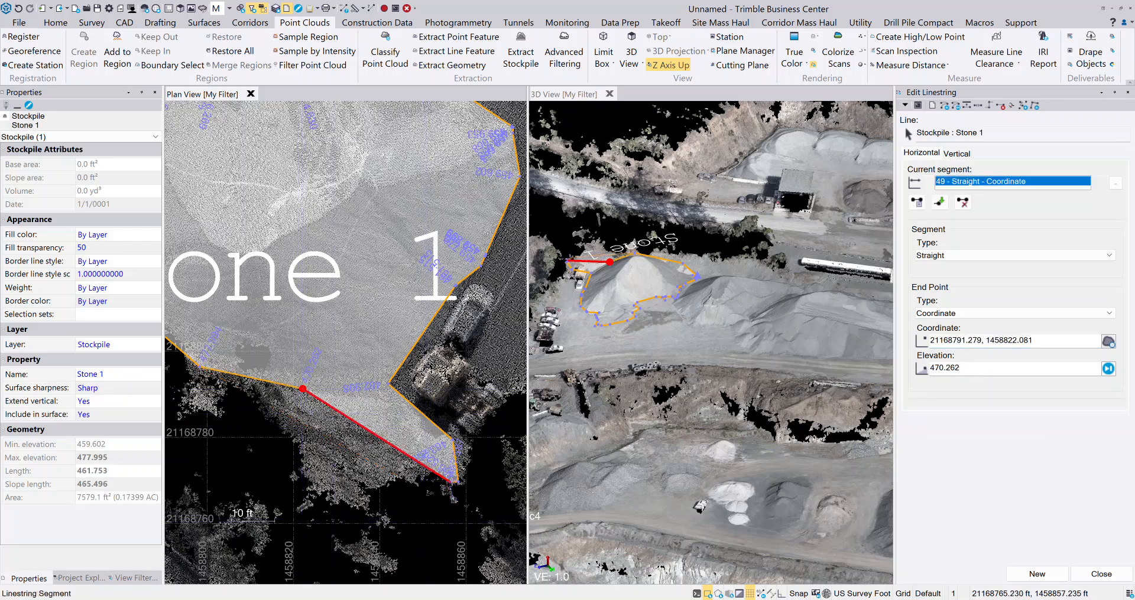
Move the adjoining southeast vertex inward to the pile's toe and delete the stray vertex at the tip of the spike
{"action": "left_click", "coordinate": [452, 502]}
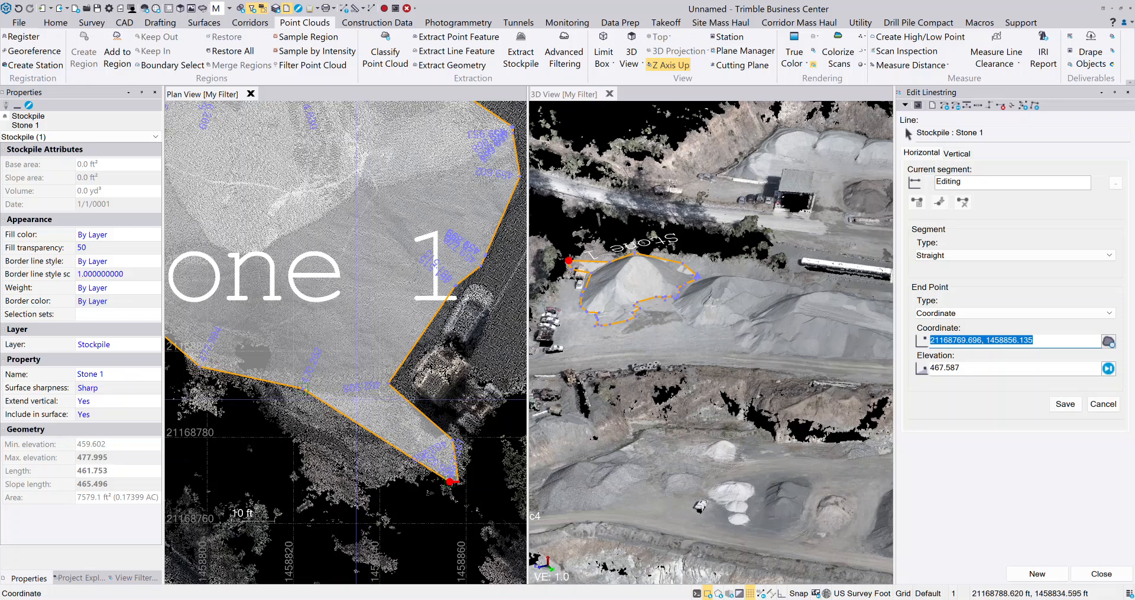
{"action": "left_click", "coordinate": [352, 395]}
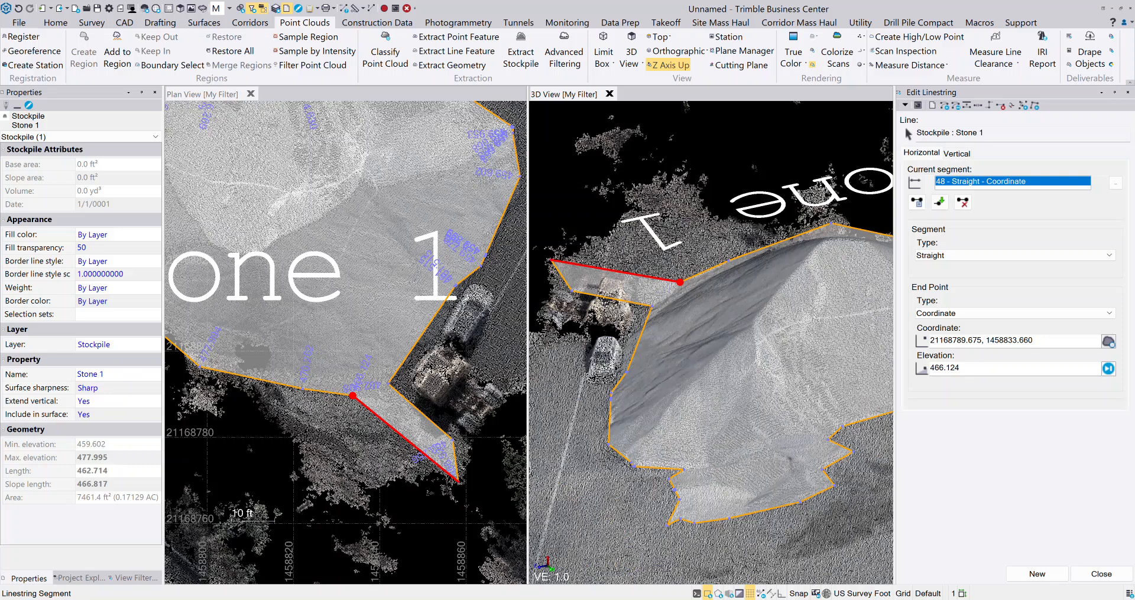
{"action": "scroll", "coordinate": [953, 186], "scroll_direction": "up", "scroll_amount": 1}
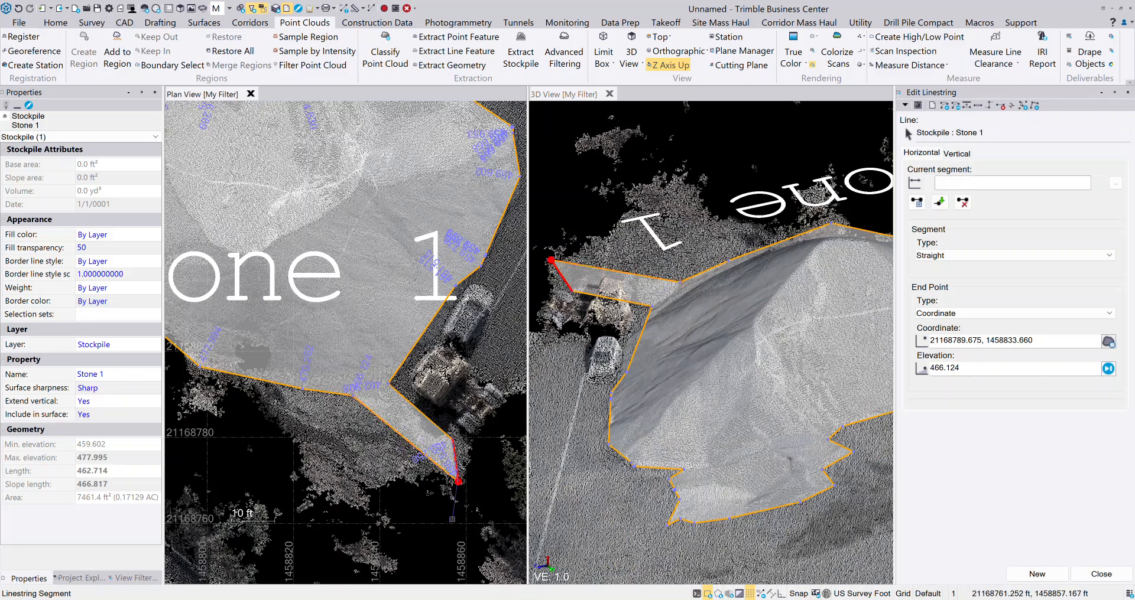
{"action": "left_click", "coordinate": [962, 202]}
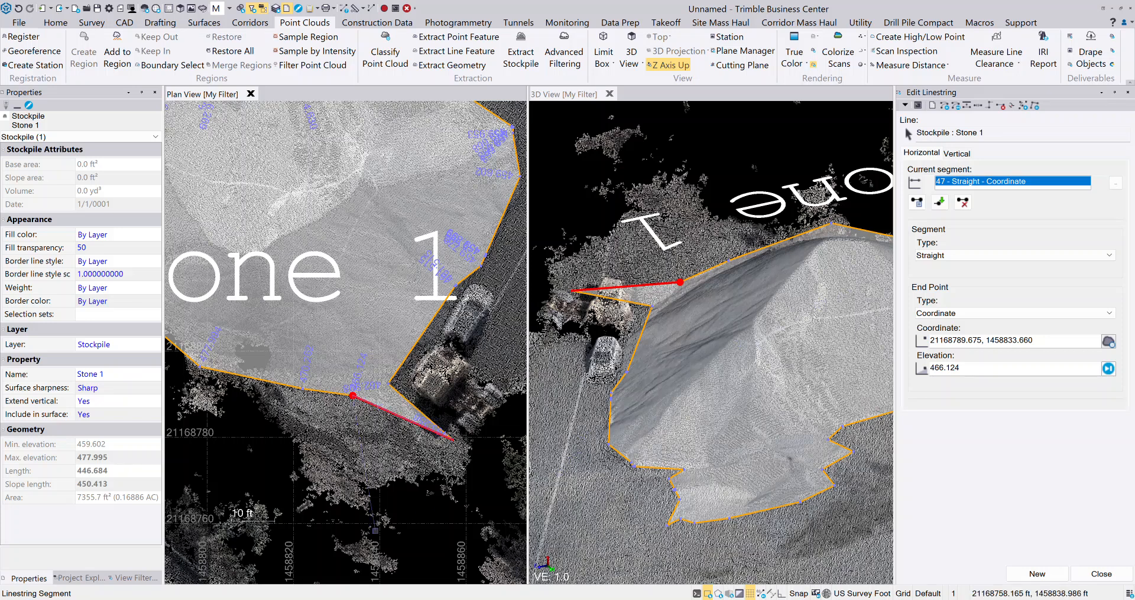
Pull the last vertex of the southeast spike back to the pile's toe beside the parked machine
{"action": "left_click", "coordinate": [466, 502]}
{"action": "left_click", "coordinate": [451, 496]}
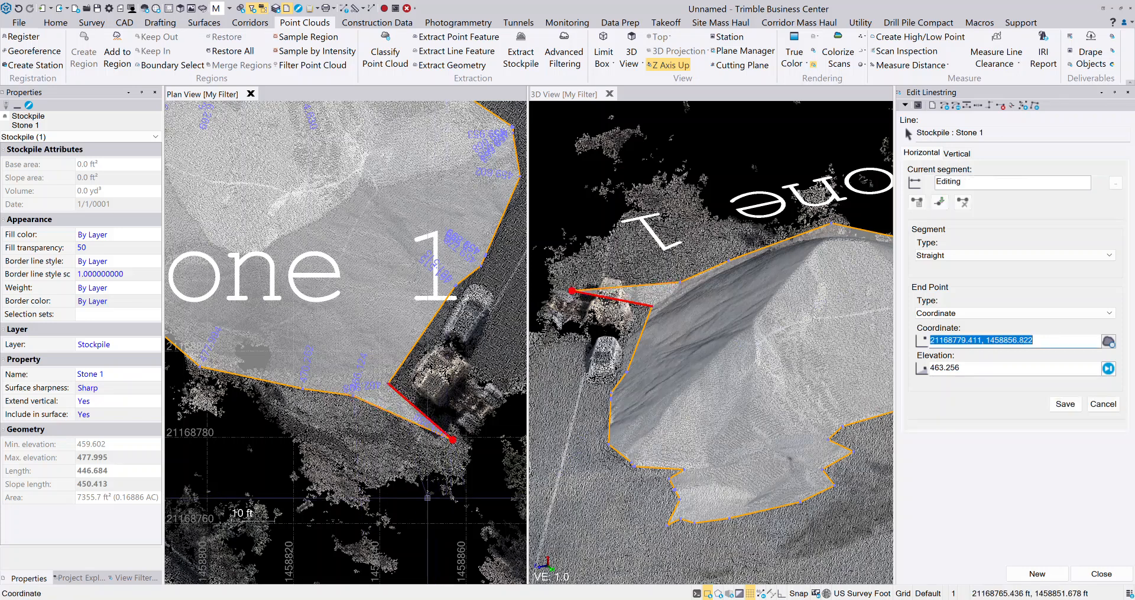
{"action": "left_click", "coordinate": [374, 395]}
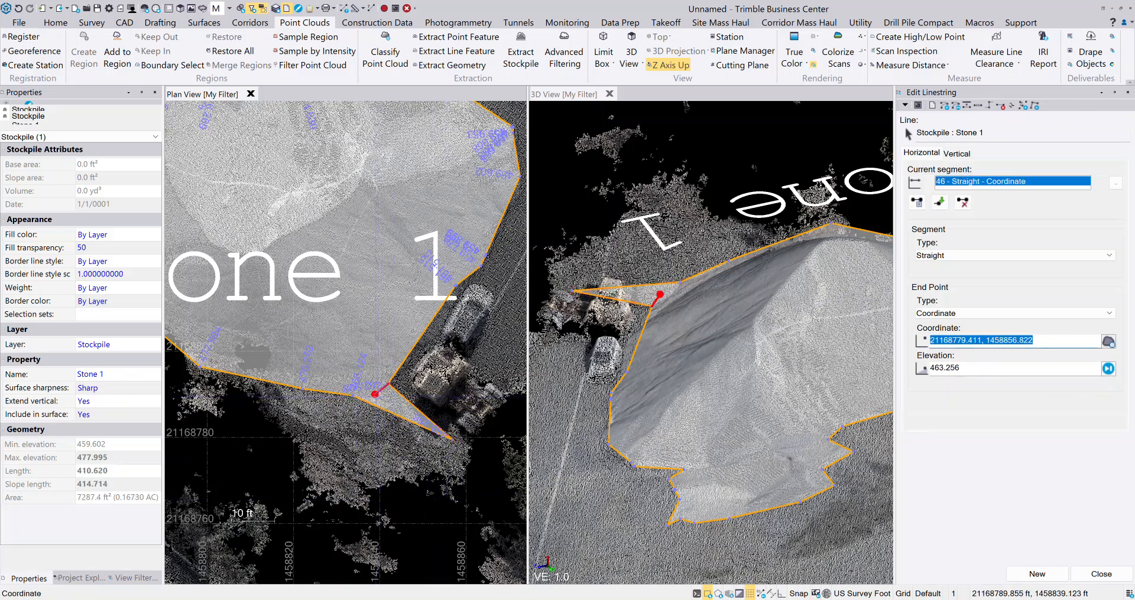
Move the Stone 1 boundary's start point on the west side inward to the toe of the pile
{"action": "scroll", "coordinate": [302, 390], "scroll_direction": "down", "scroll_amount": 4}
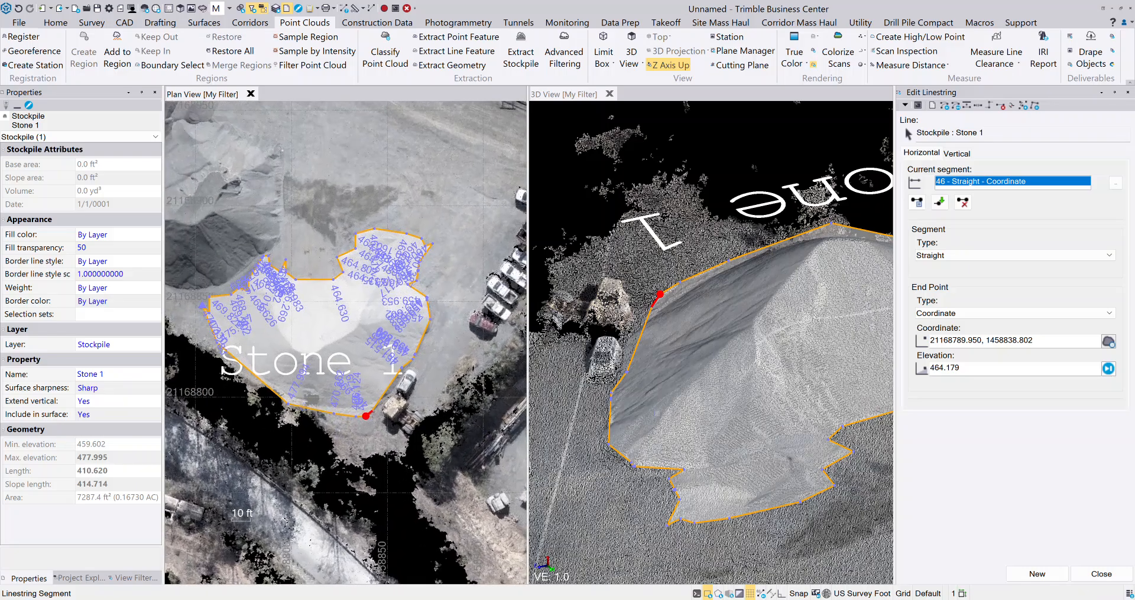
{"action": "scroll", "coordinate": [689, 401], "scroll_direction": "down", "scroll_amount": 2}
{"action": "middle_click_drag", "start_coordinate": [688, 401], "coordinate": [779, 298]}
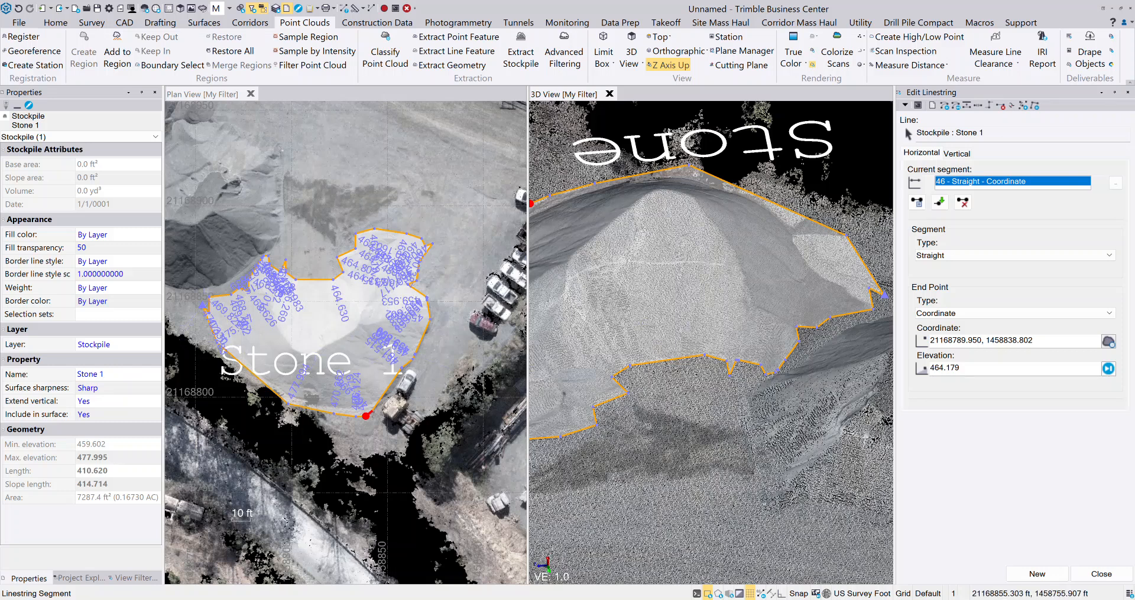
{"action": "scroll", "coordinate": [189, 311], "scroll_direction": "up", "scroll_amount": 4}
{"action": "left_click", "coordinate": [243, 262]}
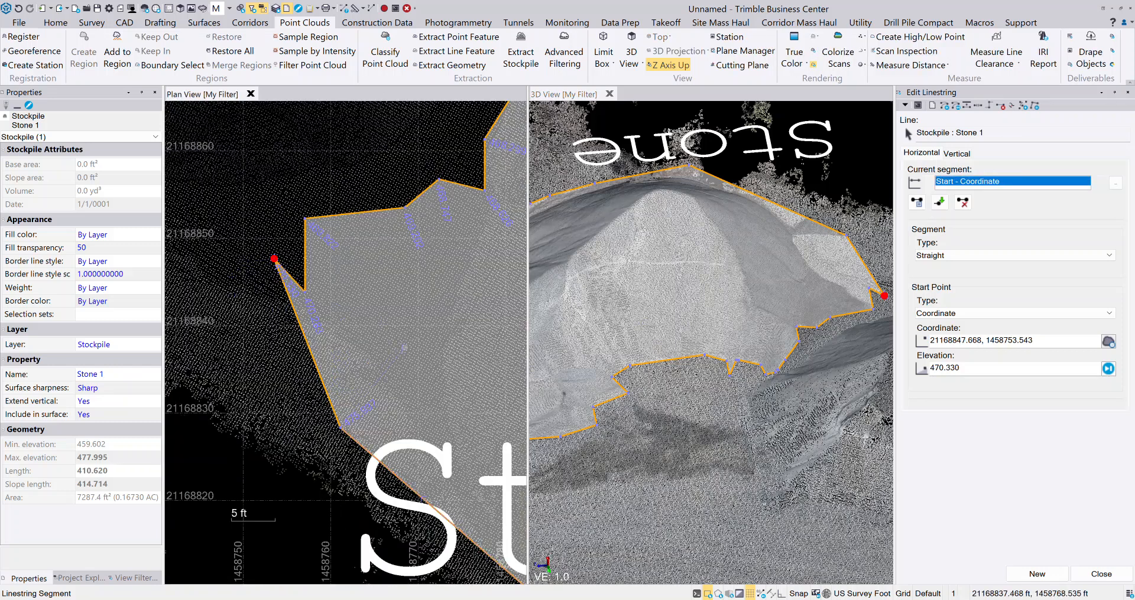
{"action": "left_click", "coordinate": [235, 265]}
{"action": "left_click", "coordinate": [432, 351]}
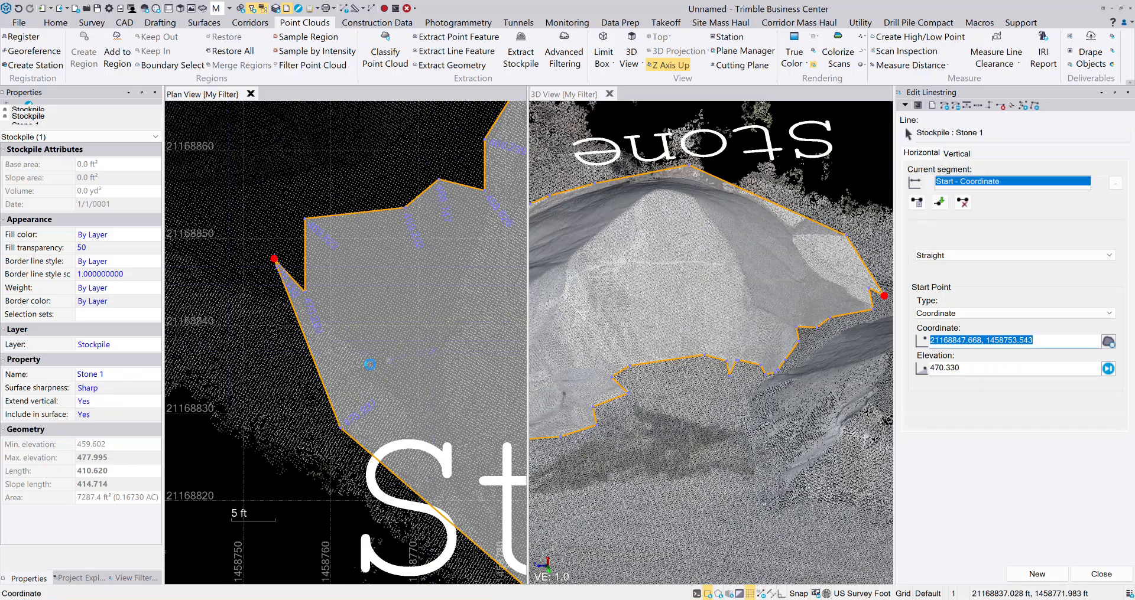
Pull the two boundary vertices directly south and north of the start point inward to the pile's western toe
{"action": "left_click", "coordinate": [307, 444]}
{"action": "left_click", "coordinate": [305, 444]}
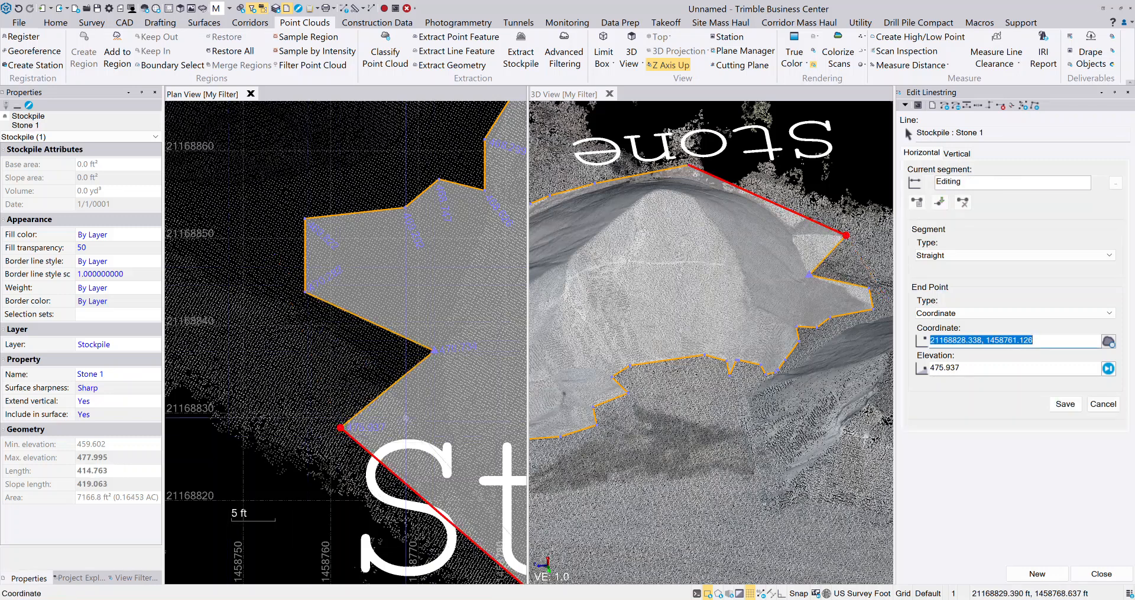
{"action": "left_click", "coordinate": [432, 406]}
{"action": "left_click", "coordinate": [297, 289]}
{"action": "left_click", "coordinate": [448, 273]}
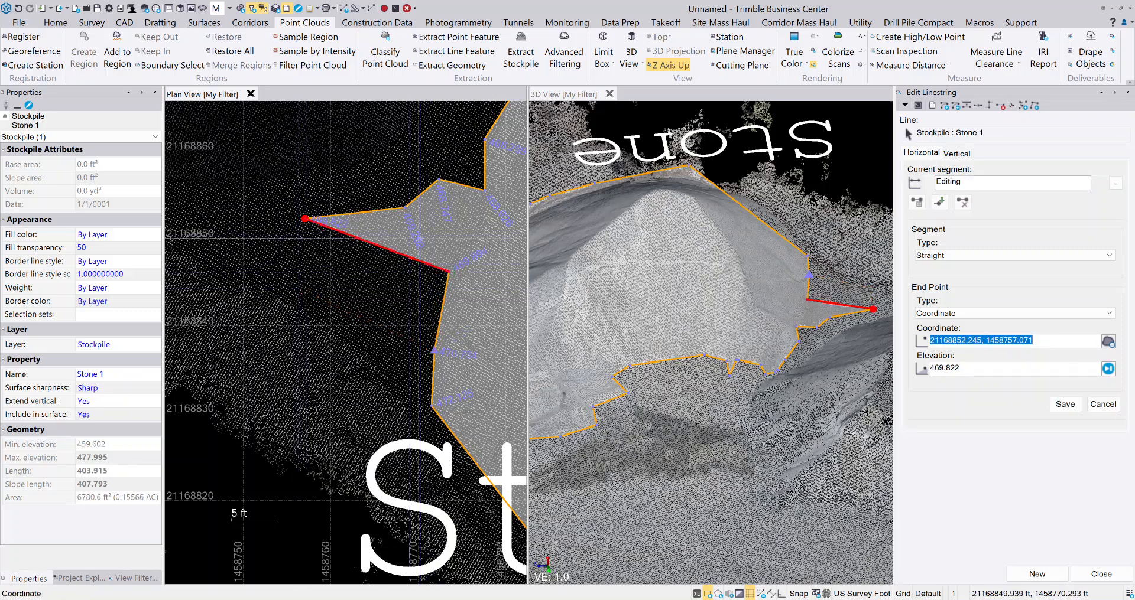
Shift the next three vertices northward along the west side inward so the boundary follows the pile's toe smoothly
{"action": "left_click", "coordinate": [460, 243]}
{"action": "double_click", "coordinate": [404, 210]}
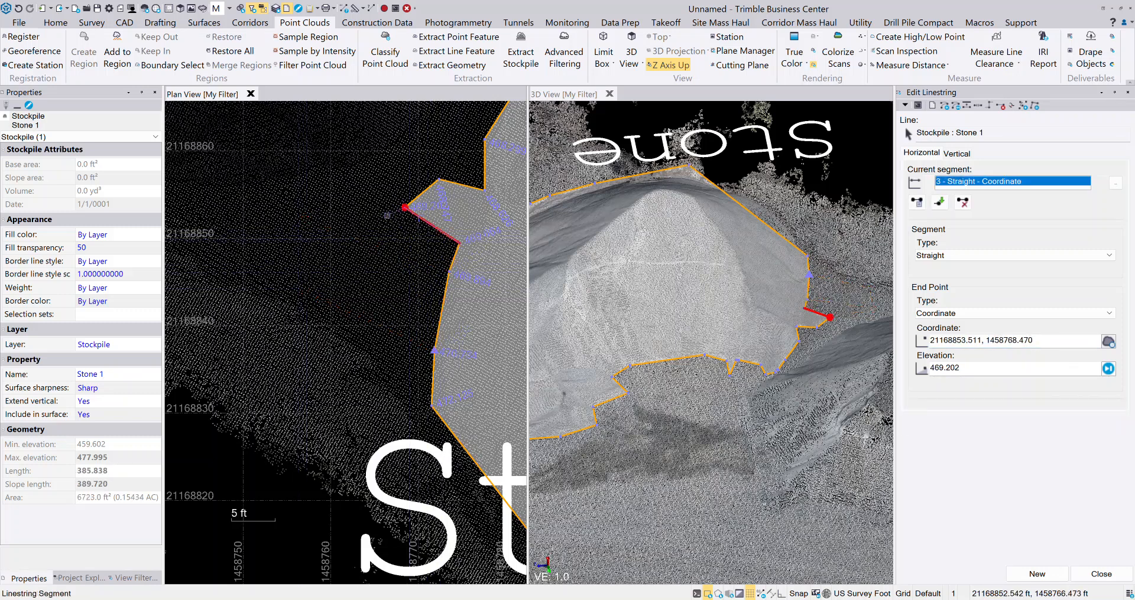
{"action": "left_click", "coordinate": [468, 221]}
{"action": "double_click", "coordinate": [439, 179]}
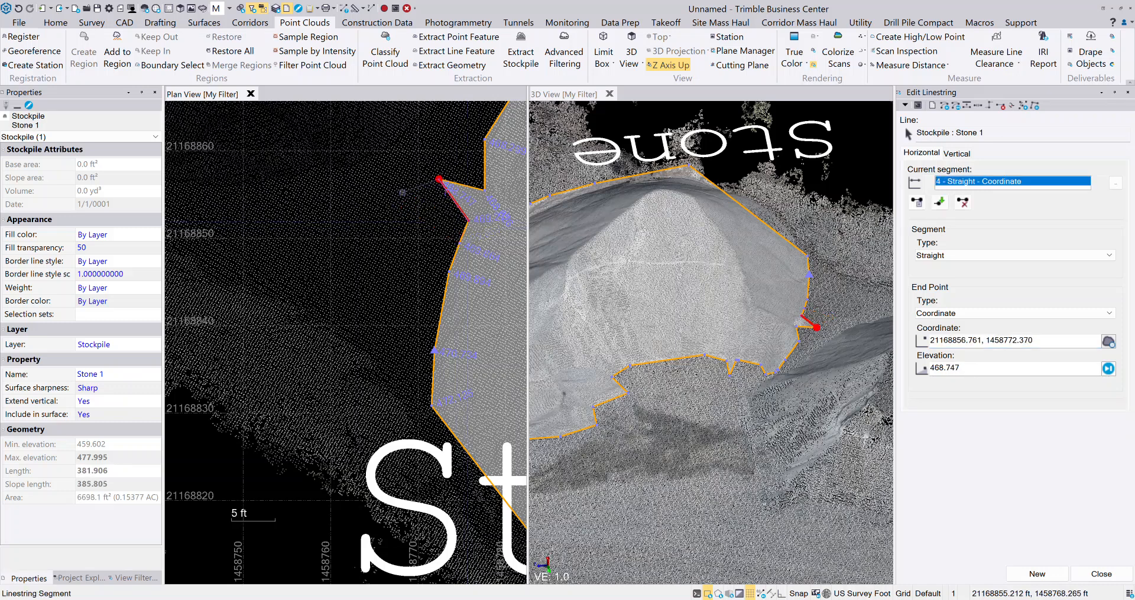
{"action": "left_click", "coordinate": [476, 201]}
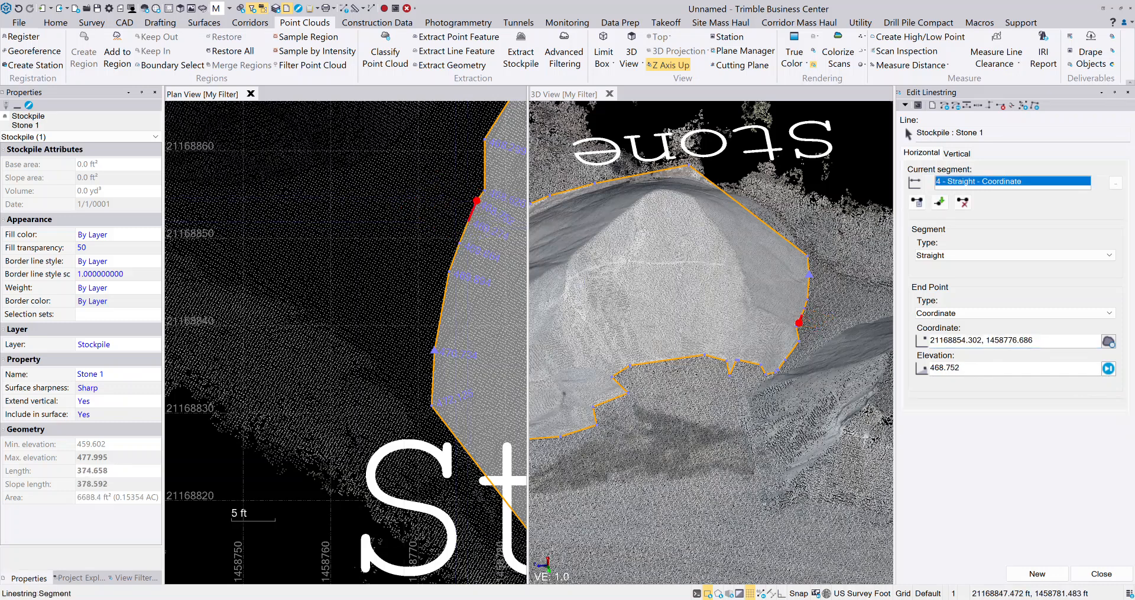
Delete the outlying spike vertex on the north side of the Stone 1 boundary and finish editing the linestring
{"action": "scroll", "coordinate": [734, 382], "scroll_direction": "down", "scroll_amount": 2}
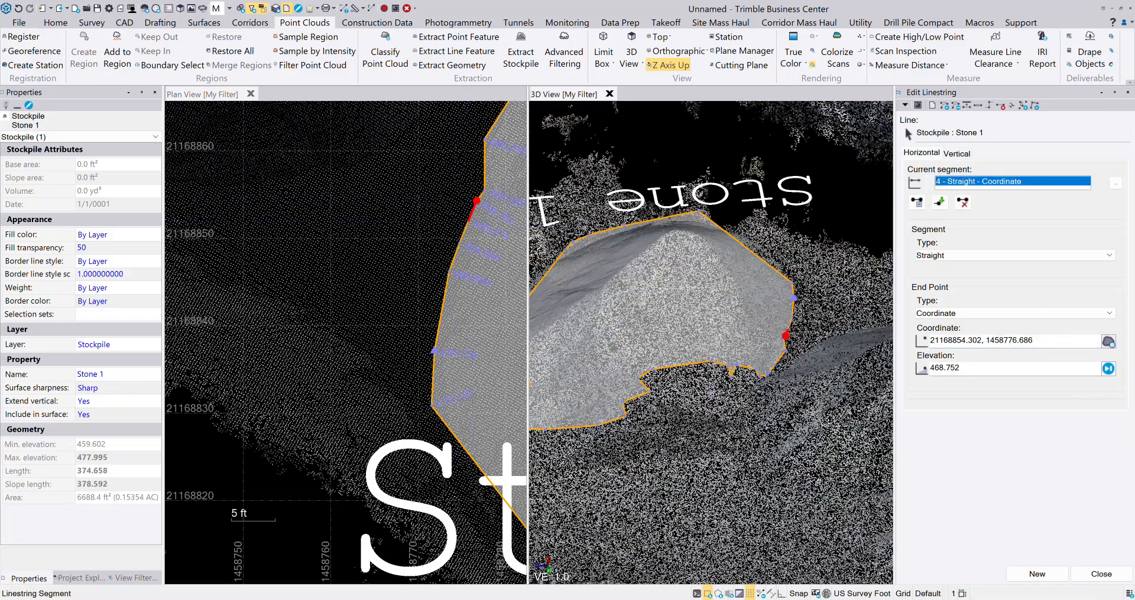
{"action": "scroll", "coordinate": [730, 385], "scroll_direction": "up", "scroll_amount": 2}
{"action": "scroll", "coordinate": [216, 346], "scroll_direction": "down", "scroll_amount": 5}
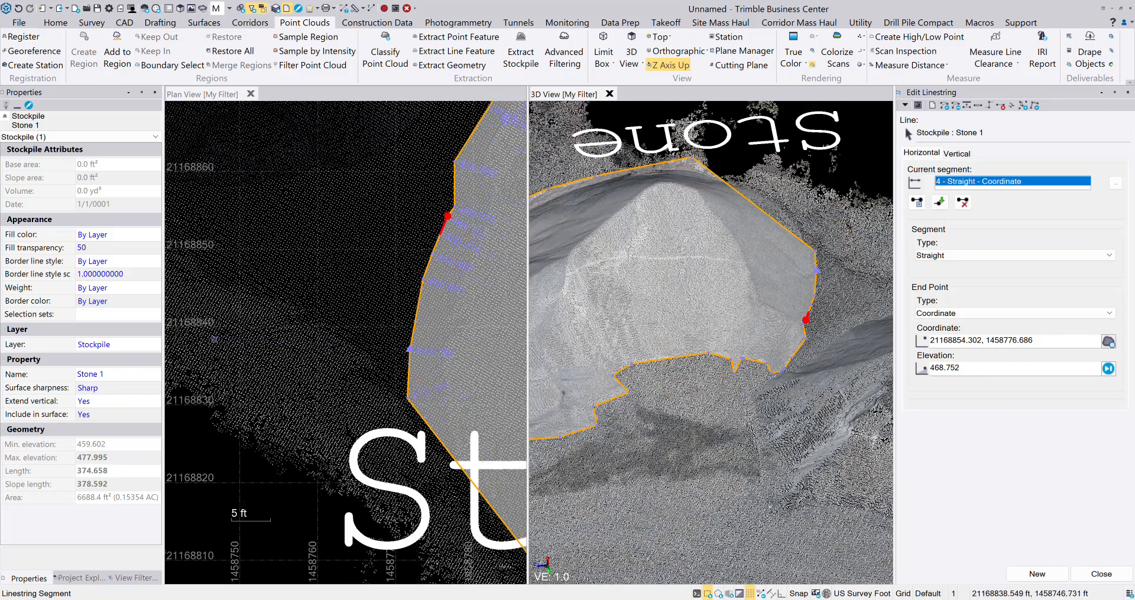
{"action": "left_click", "coordinate": [445, 189]}
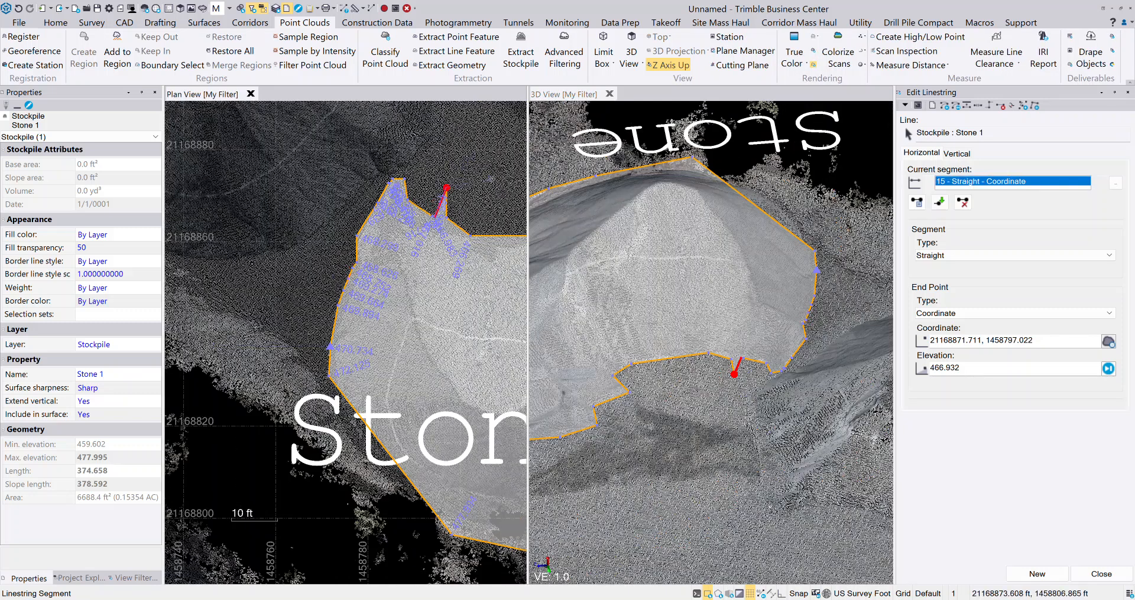
{"action": "left_click", "coordinate": [962, 202]}
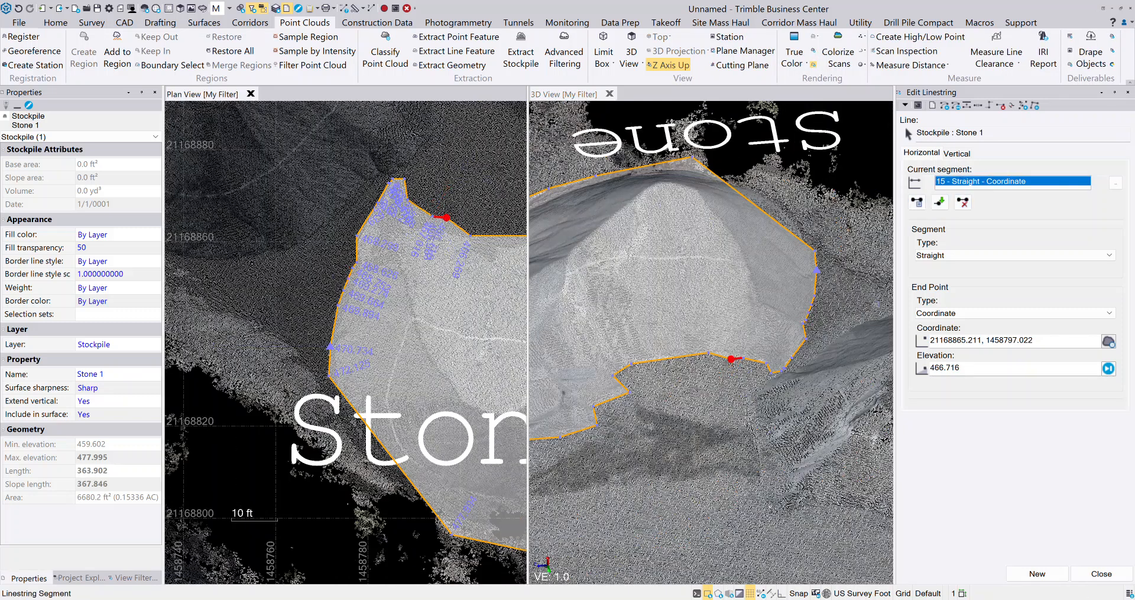
{"action": "scroll", "coordinate": [709, 410], "scroll_direction": "down", "scroll_amount": 3}
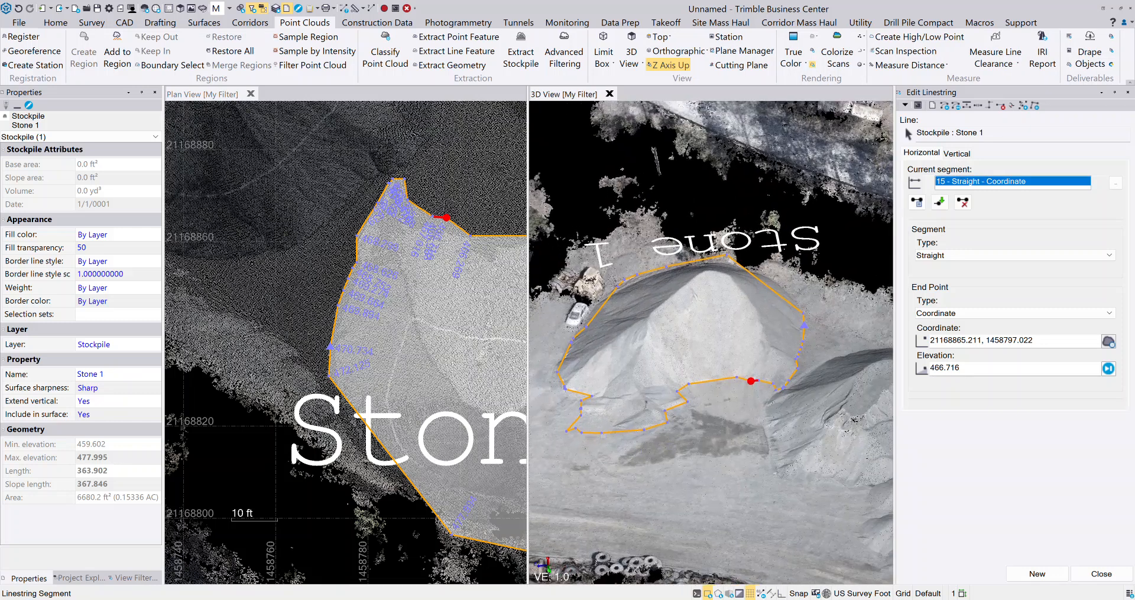
{"action": "scroll", "coordinate": [287, 370], "scroll_direction": "down", "scroll_amount": 4}
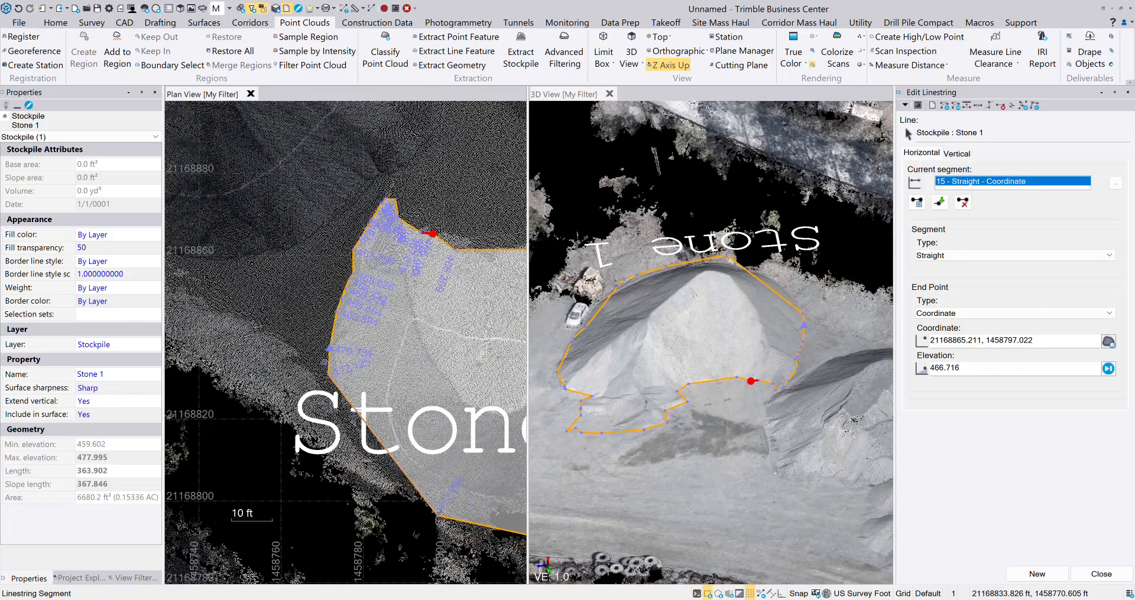
{"action": "middle_click_drag", "start_coordinate": [287, 369], "coordinate": [275, 367]}
{"action": "scroll", "coordinate": [312, 374], "scroll_direction": "up", "scroll_amount": 1}
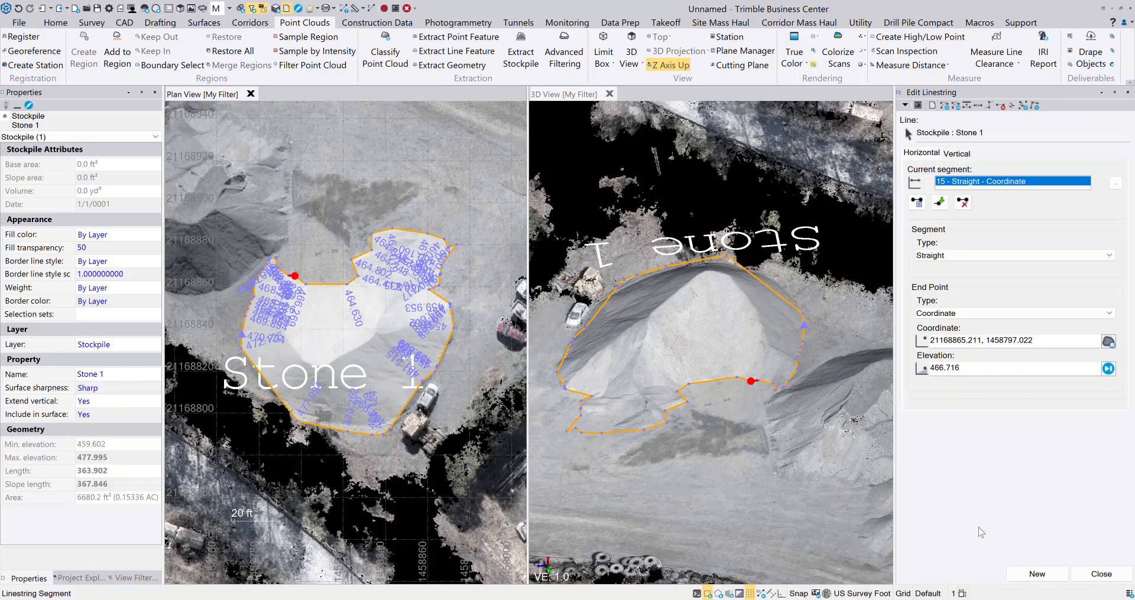
{"action": "left_click", "coordinate": [1100, 575]}
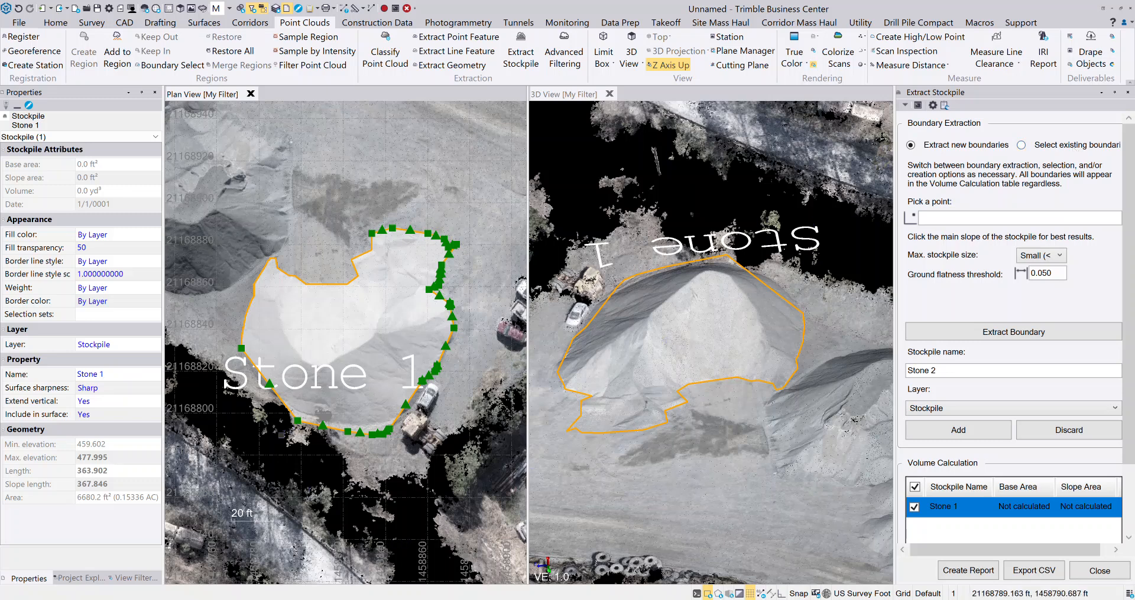
Reopen the Stone 1 boundary for editing and move its southwest corner vertex inward to about 21168803, 1458801
{"action": "right_click", "coordinate": [281, 420]}
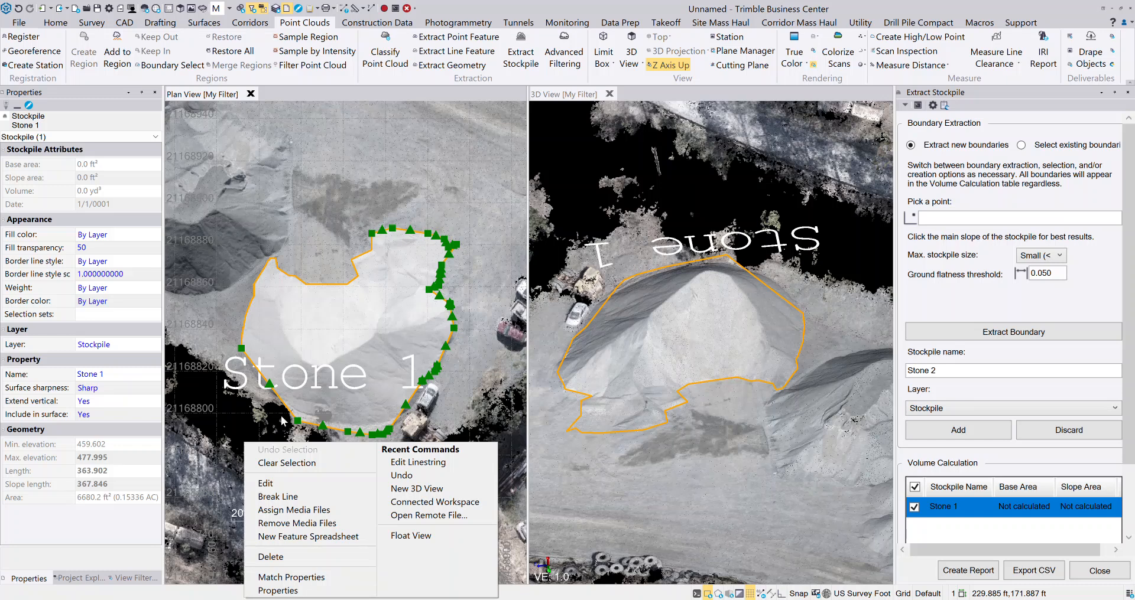
{"action": "left_click", "coordinate": [265, 484]}
{"action": "left_click", "coordinate": [297, 420]}
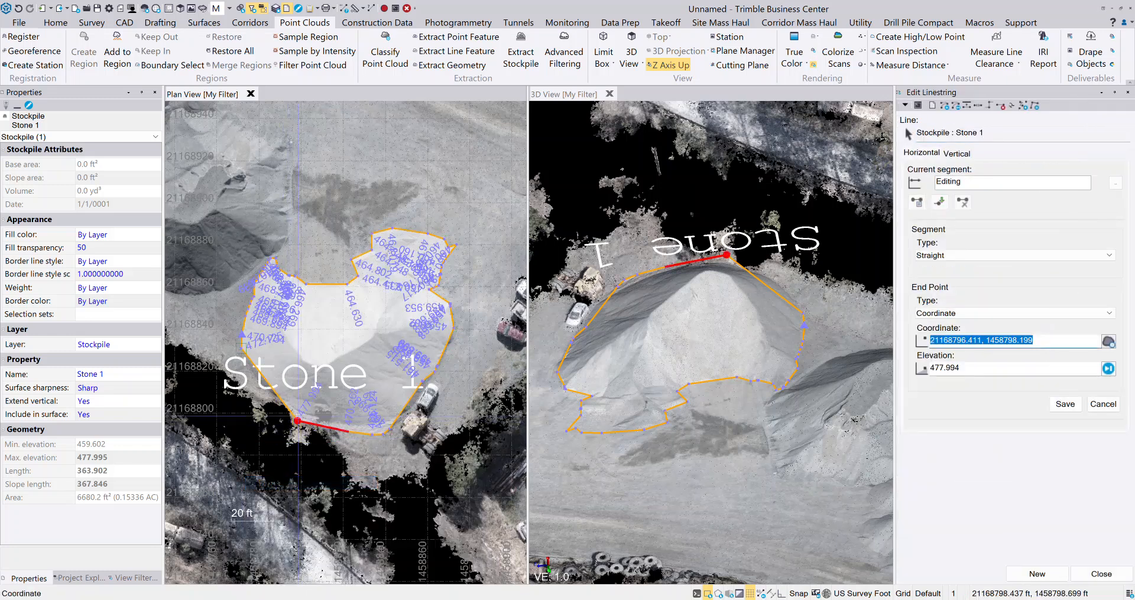
{"action": "scroll", "coordinate": [295, 422], "scroll_direction": "up", "scroll_amount": 5}
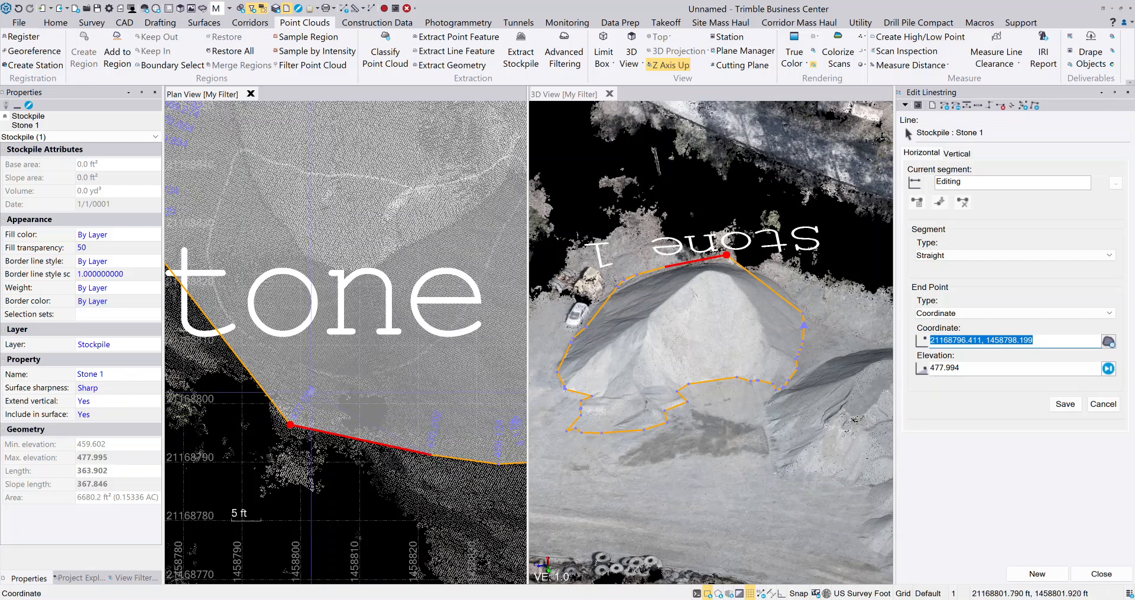
{"action": "left_click", "coordinate": [310, 389]}
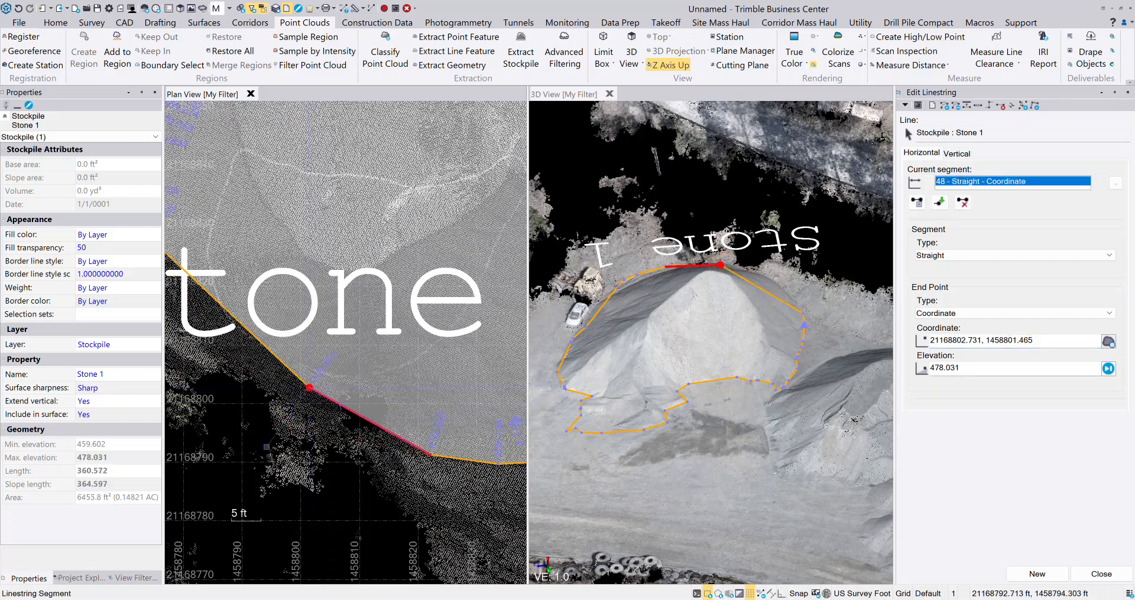
Reposition the southwest corner vertex northwestward along the pile's toe to about 21168814, 1458786
{"action": "scroll", "coordinate": [287, 426], "scroll_direction": "down", "scroll_amount": 2}
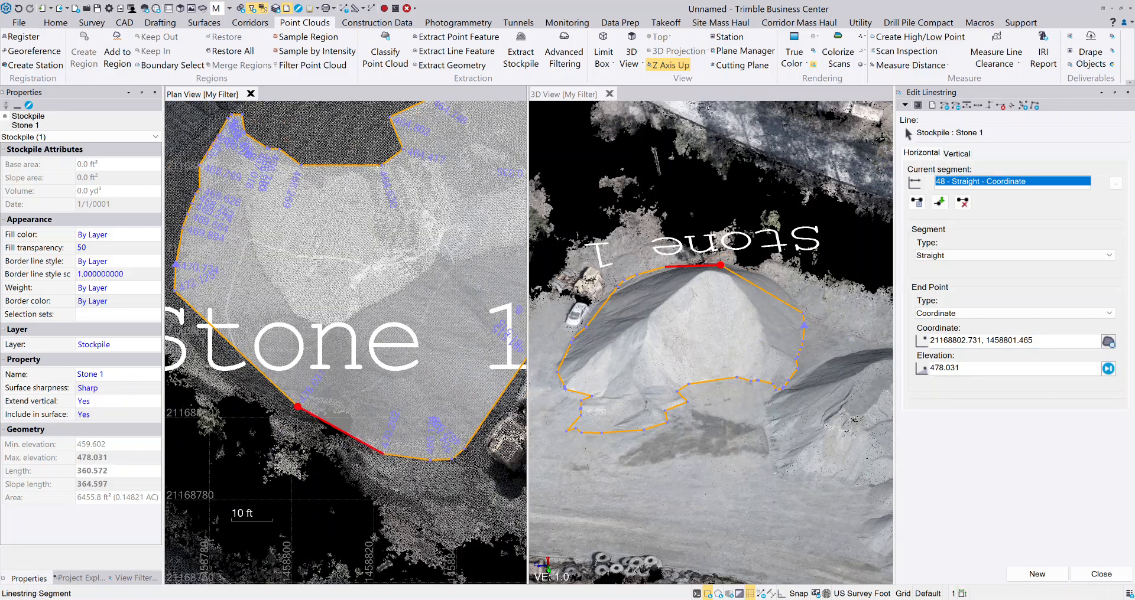
{"action": "middle_click_drag", "start_coordinate": [827, 331], "coordinate": [678, 291]}
{"action": "scroll", "coordinate": [739, 322], "scroll_direction": "down", "scroll_amount": 3}
{"action": "scroll", "coordinate": [706, 325], "scroll_direction": "up", "scroll_amount": 3}
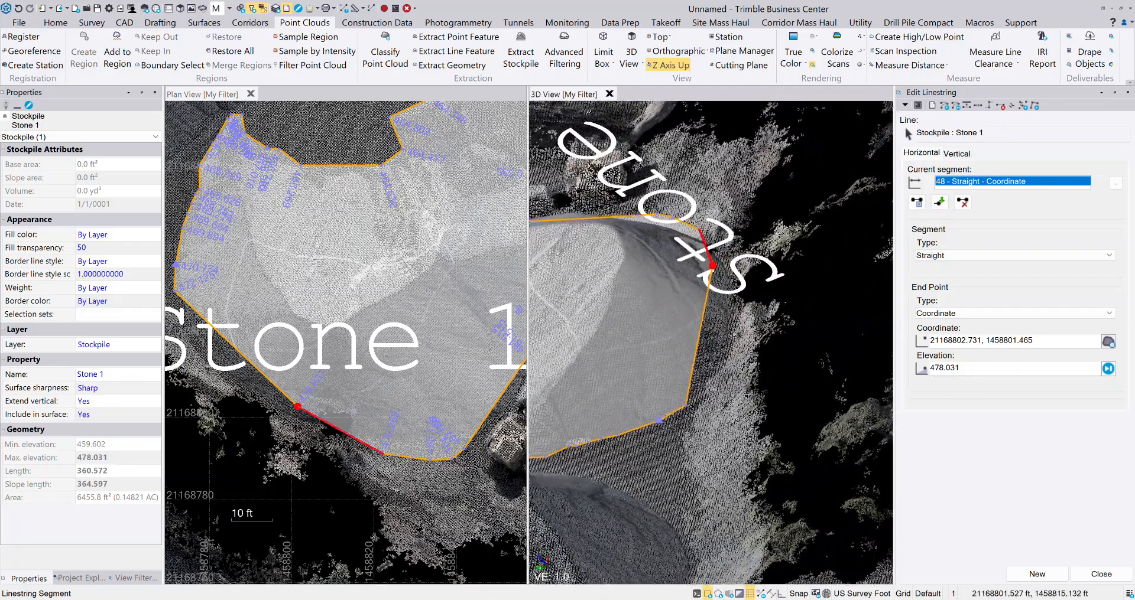
{"action": "left_click", "coordinate": [981, 340]}
{"action": "left_click", "coordinate": [234, 361]}
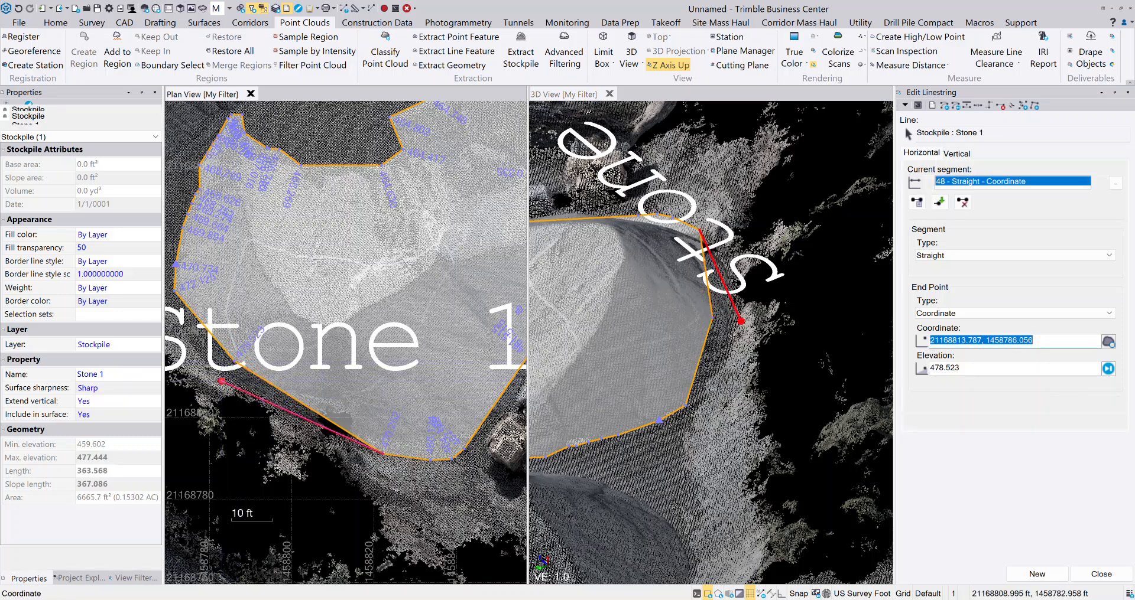
{"action": "left_click", "coordinate": [221, 381]}
Try moving the adjacent west-side vertex south to about 21168819, 1458773, and undo that move
{"action": "left_click", "coordinate": [175, 291]}
{"action": "left_click", "coordinate": [181, 338]}
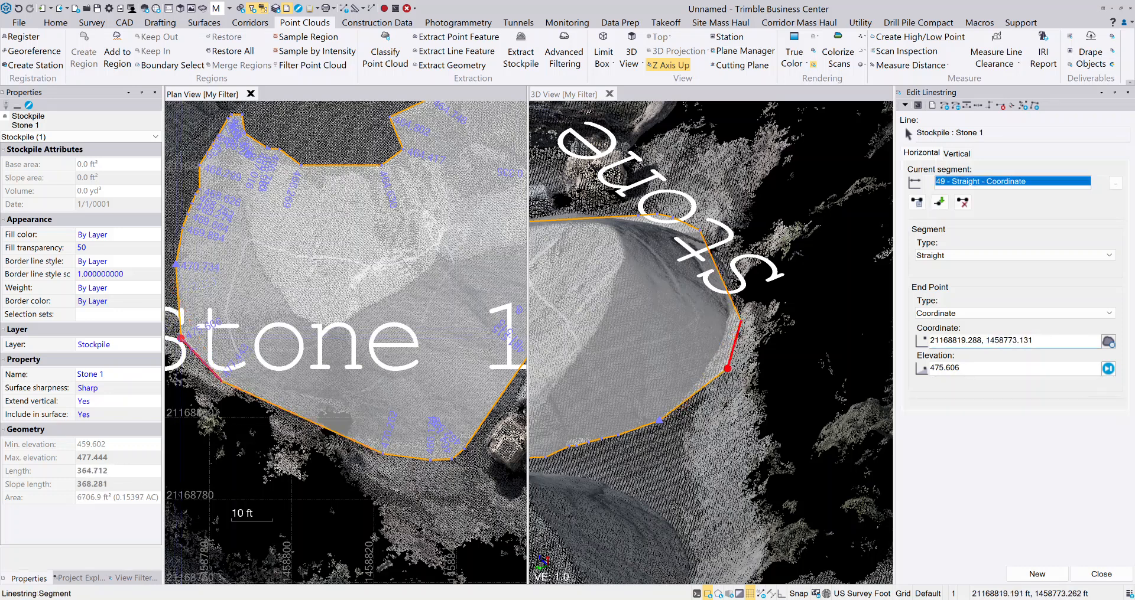
{"action": "scroll", "coordinate": [319, 354], "scroll_direction": "down", "scroll_amount": 1}
{"action": "scroll", "coordinate": [313, 350], "scroll_direction": "down", "scroll_amount": 1}
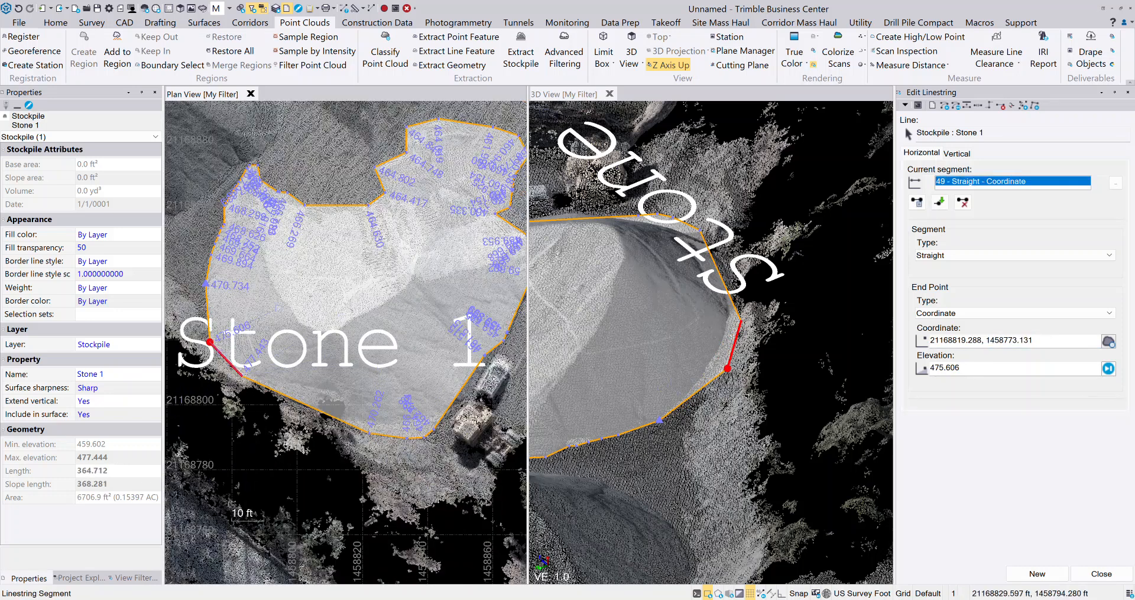
{"action": "key", "text": "ctrl+z"}
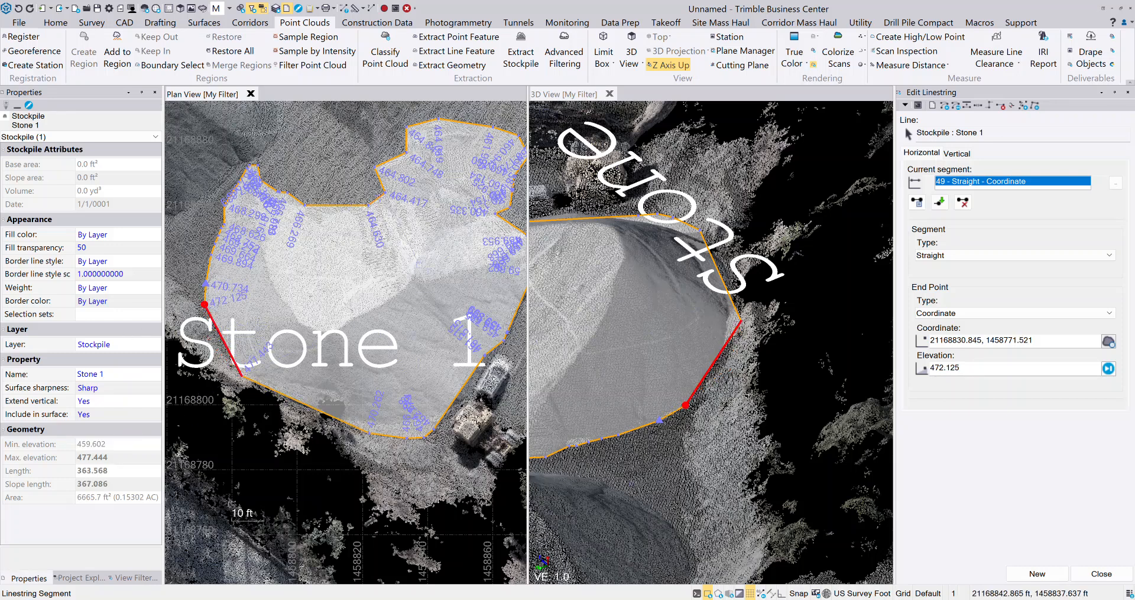
Finish editing the Stone 1 boundary and return to the stockpile extraction settings
{"action": "left_click", "coordinate": [1100, 573]}
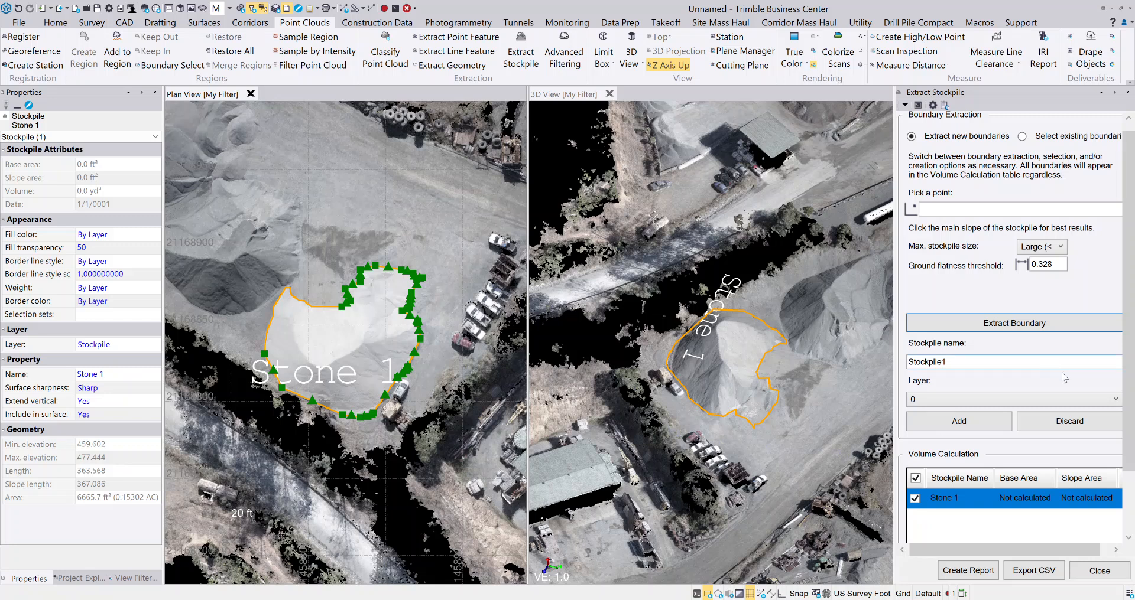
{"action": "scroll", "coordinate": [1123, 430], "scroll_direction": "down", "scroll_amount": 3}
{"action": "left_click_drag", "start_coordinate": [1129, 446], "coordinate": [1131, 300]}
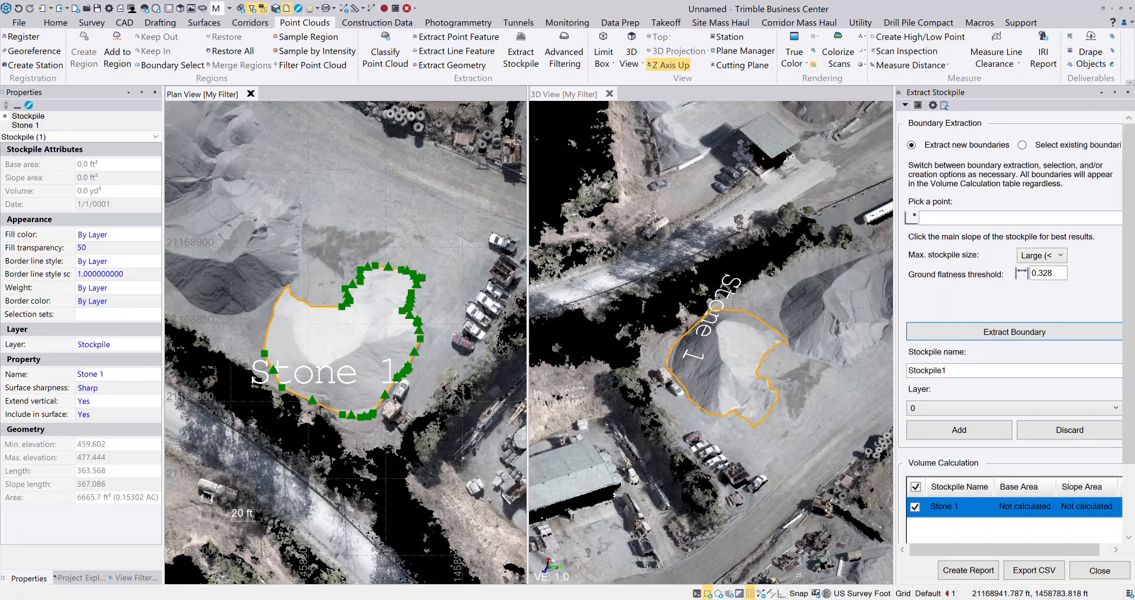
Pick the extraction point on the northernmost of the three adjoining white piles near the parked truck, at about 21169211, 1458858
{"action": "middle_click_drag", "start_coordinate": [352, 185], "coordinate": [278, 516]}
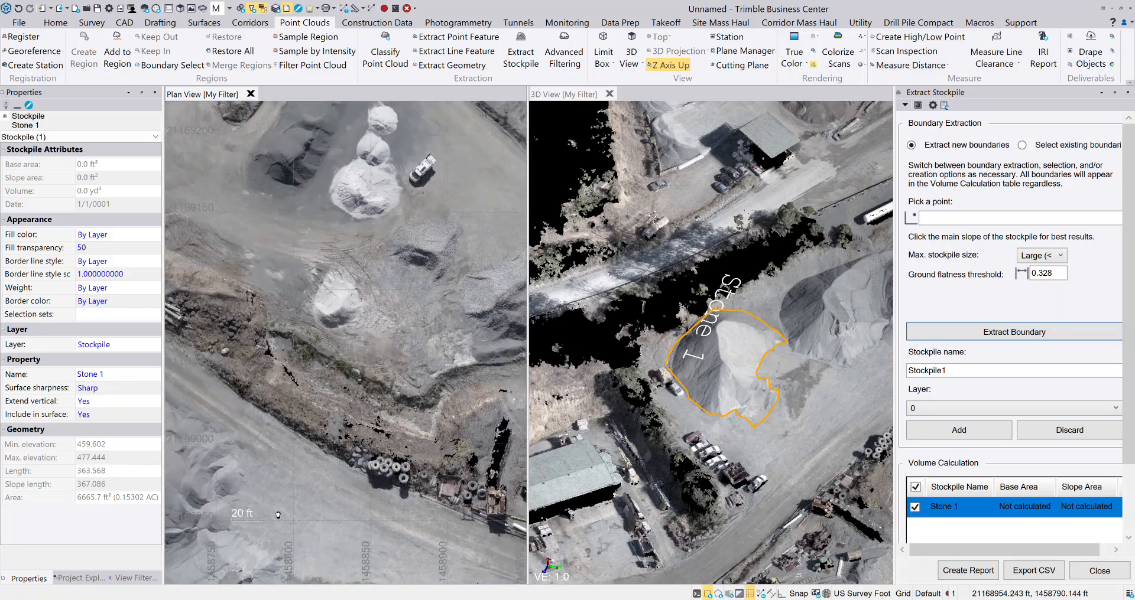
{"action": "middle_click_drag", "start_coordinate": [353, 163], "coordinate": [317, 272]}
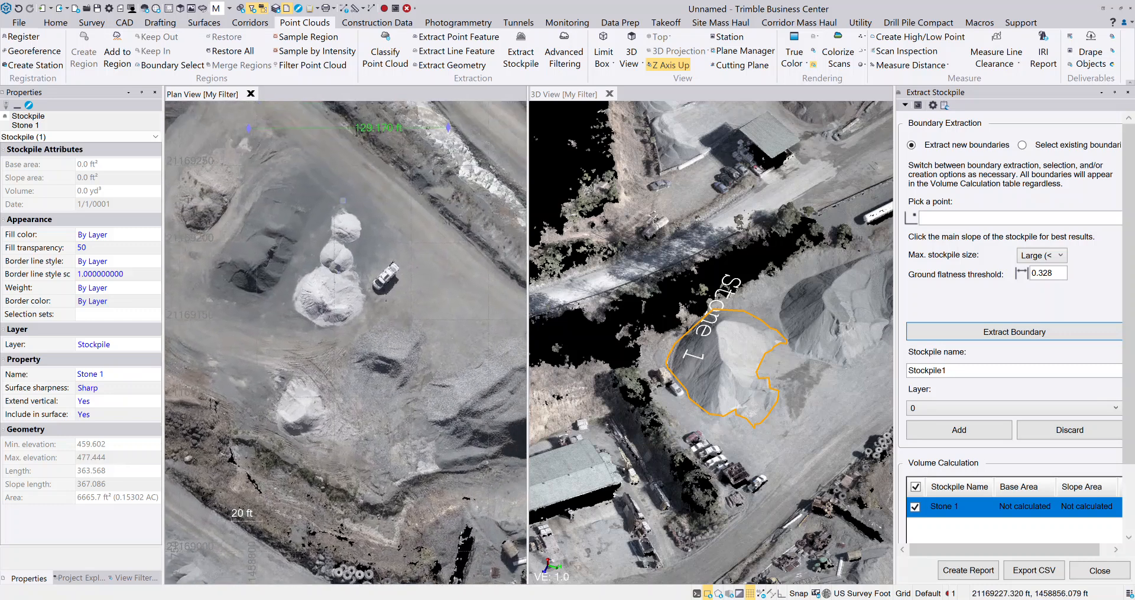
{"action": "scroll", "coordinate": [343, 201], "scroll_direction": "up", "scroll_amount": 3}
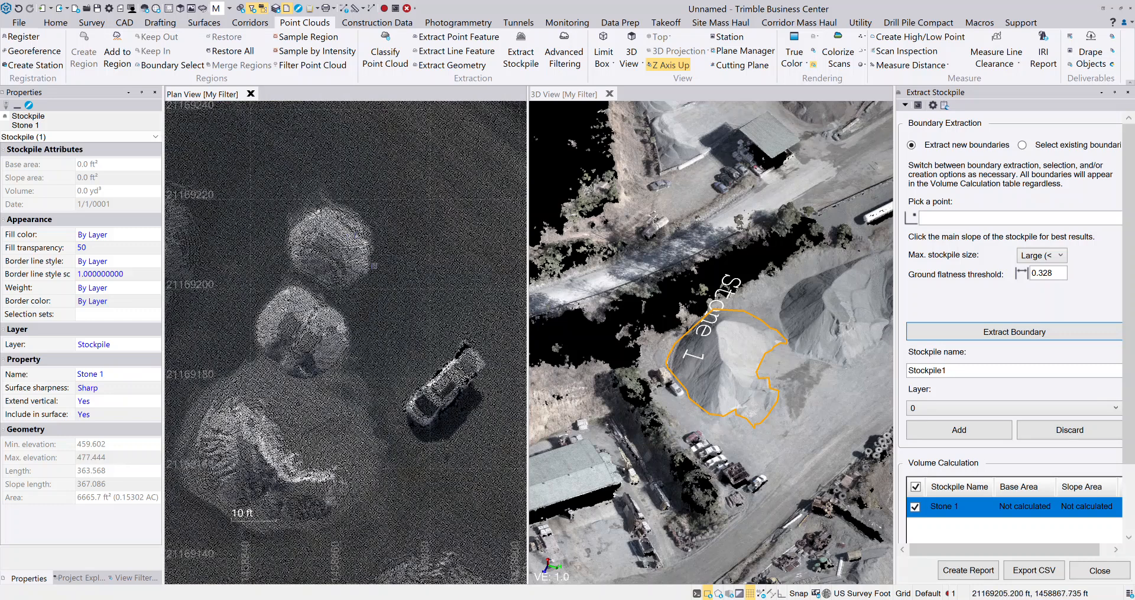
{"action": "scroll", "coordinate": [374, 266], "scroll_direction": "down", "scroll_amount": 1}
{"action": "scroll", "coordinate": [754, 305], "scroll_direction": "down", "scroll_amount": 2}
{"action": "scroll", "coordinate": [754, 305], "scroll_direction": "up", "scroll_amount": 1}
{"action": "middle_click_drag", "start_coordinate": [754, 305], "coordinate": [543, 334]}
{"action": "middle_click_drag", "start_coordinate": [757, 402], "coordinate": [603, 189]}
{"action": "scroll", "coordinate": [724, 326], "scroll_direction": "up", "scroll_amount": 2}
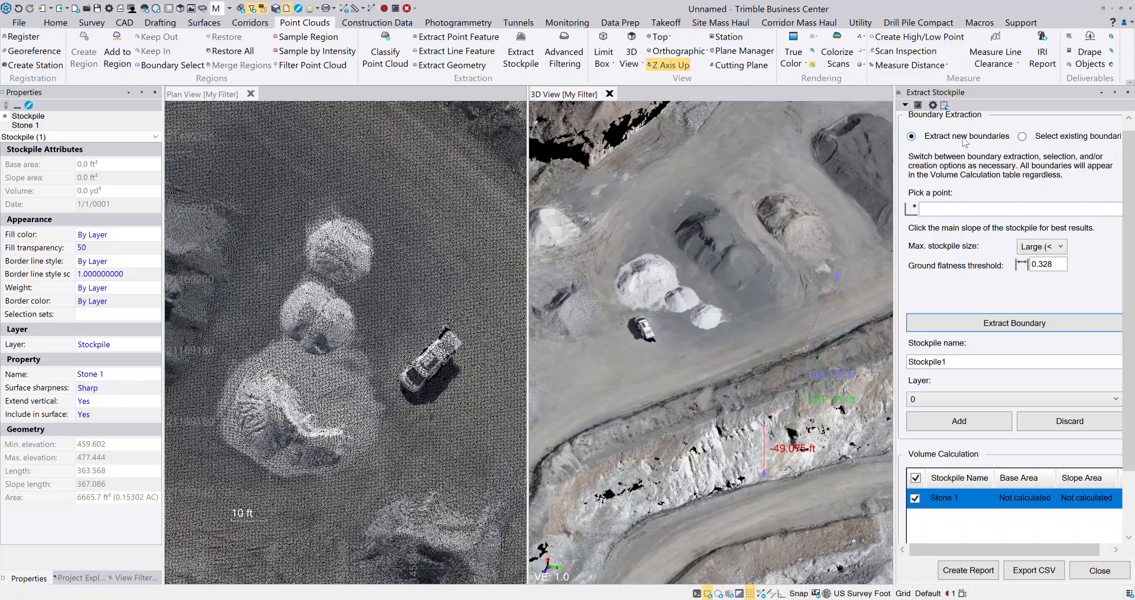
{"action": "left_click", "coordinate": [933, 211]}
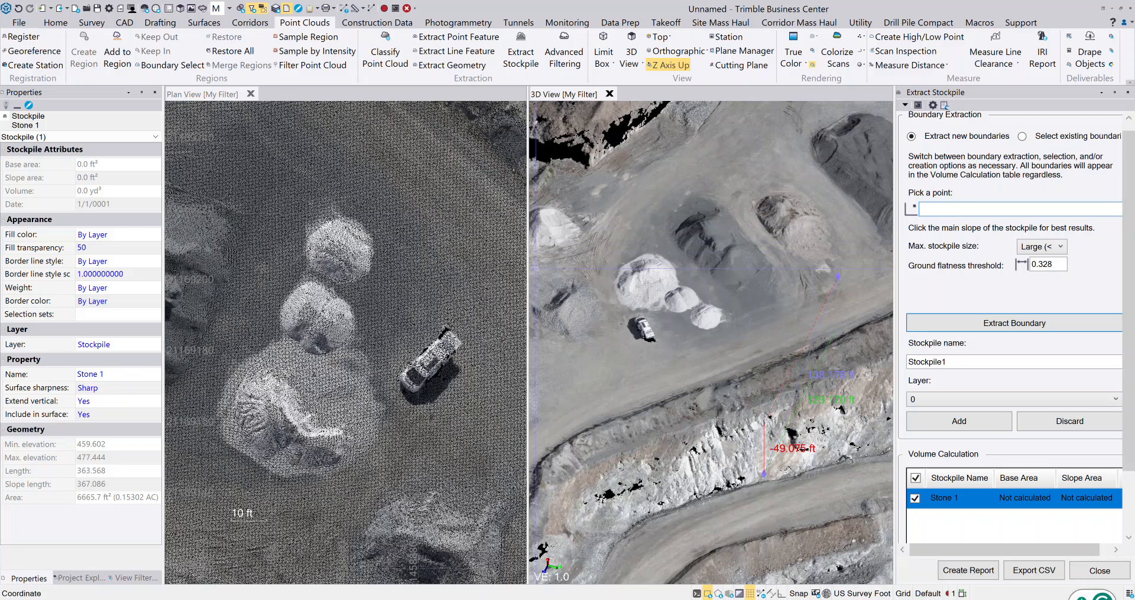
{"action": "left_click", "coordinate": [341, 244]}
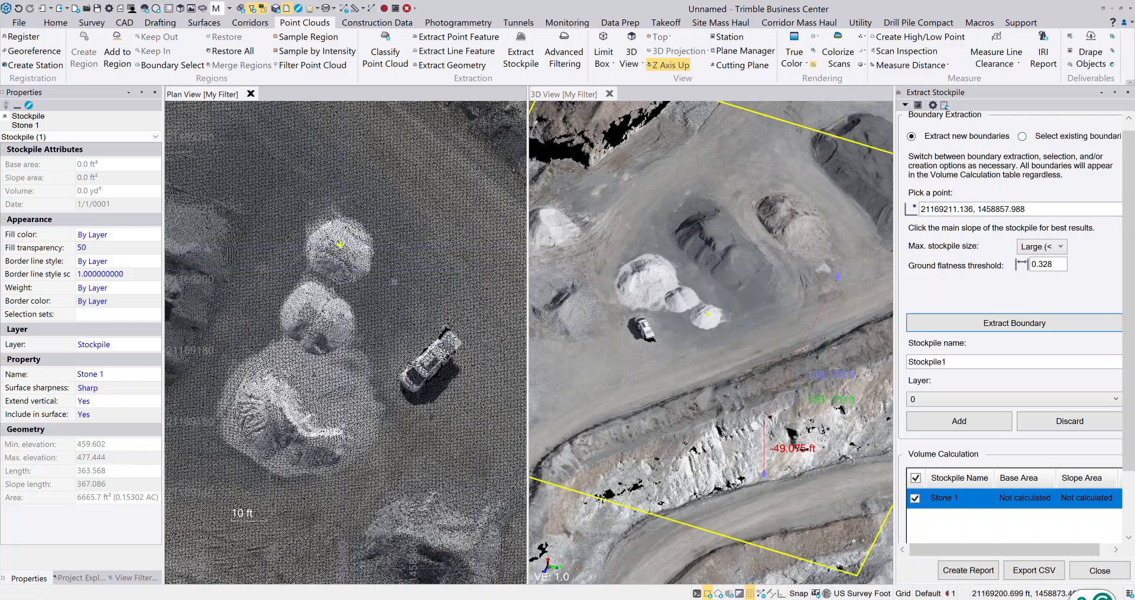
Set the maximum stockpile size to Small (<130 ft) for the picked white pile
{"action": "scroll", "coordinate": [350, 362], "scroll_direction": "down", "scroll_amount": 3}
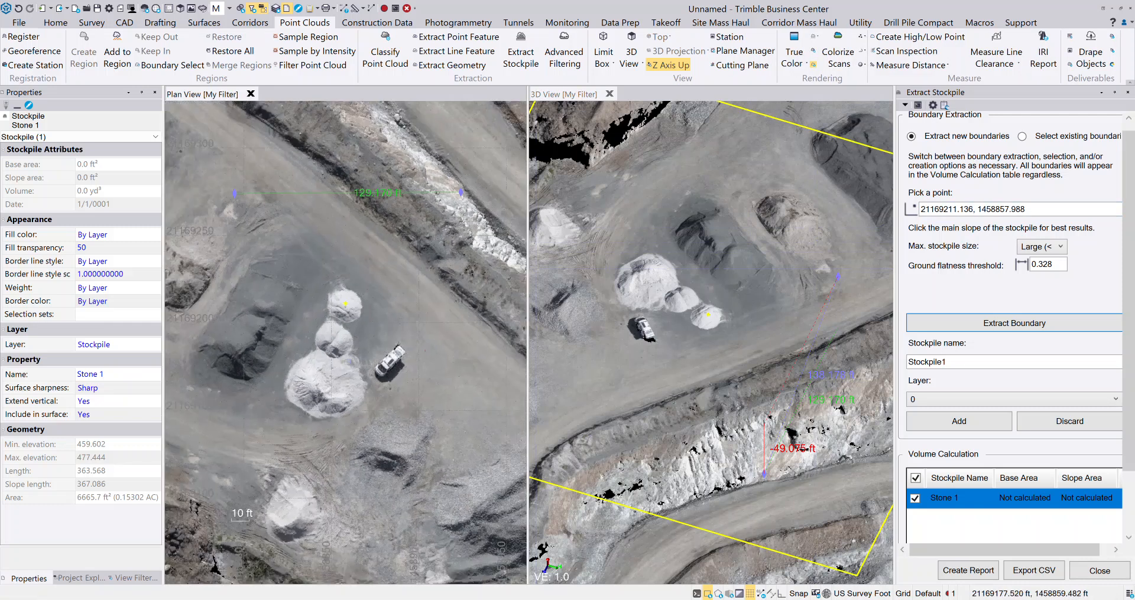
{"action": "left_click", "coordinate": [1041, 247]}
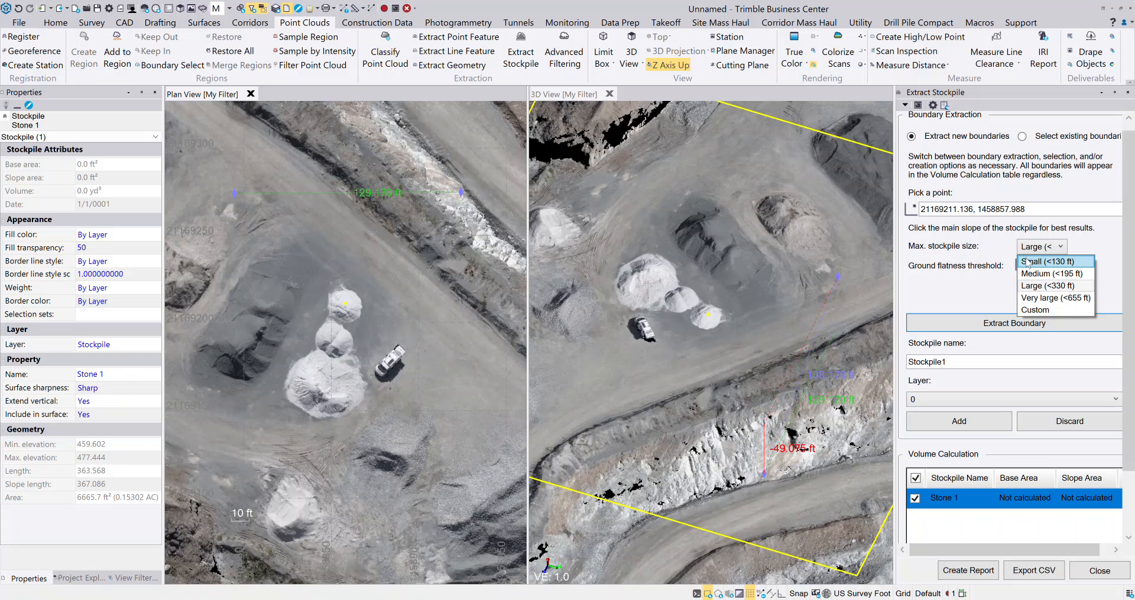
{"action": "left_click", "coordinate": [1035, 262]}
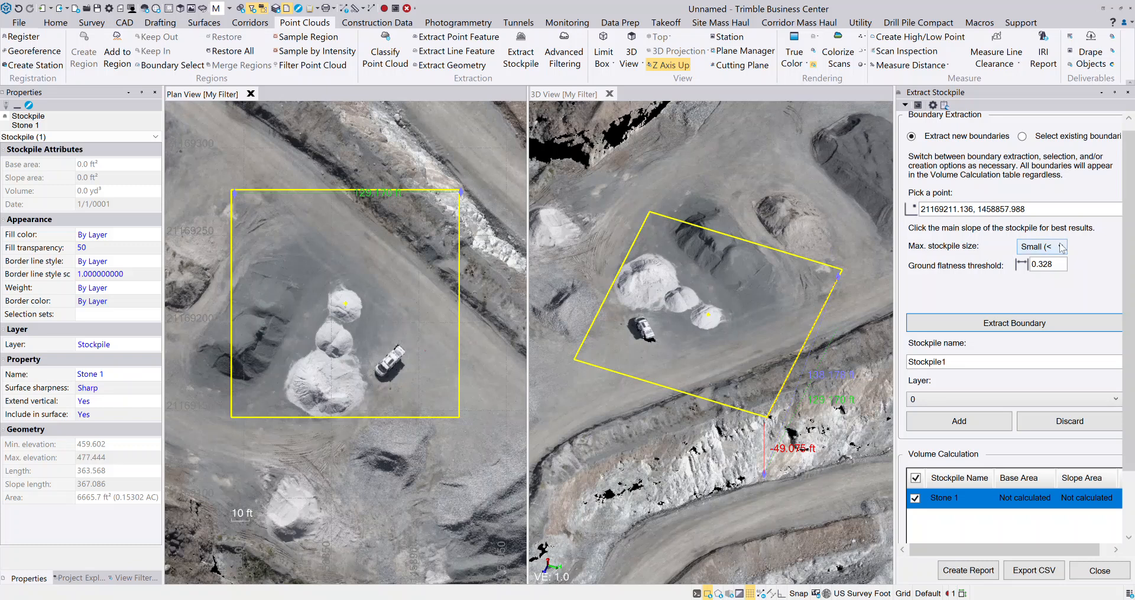
Measure the distance across the northernmost small white pile and return to the stockpile extraction settings
{"action": "left_click", "coordinate": [356, 8]}
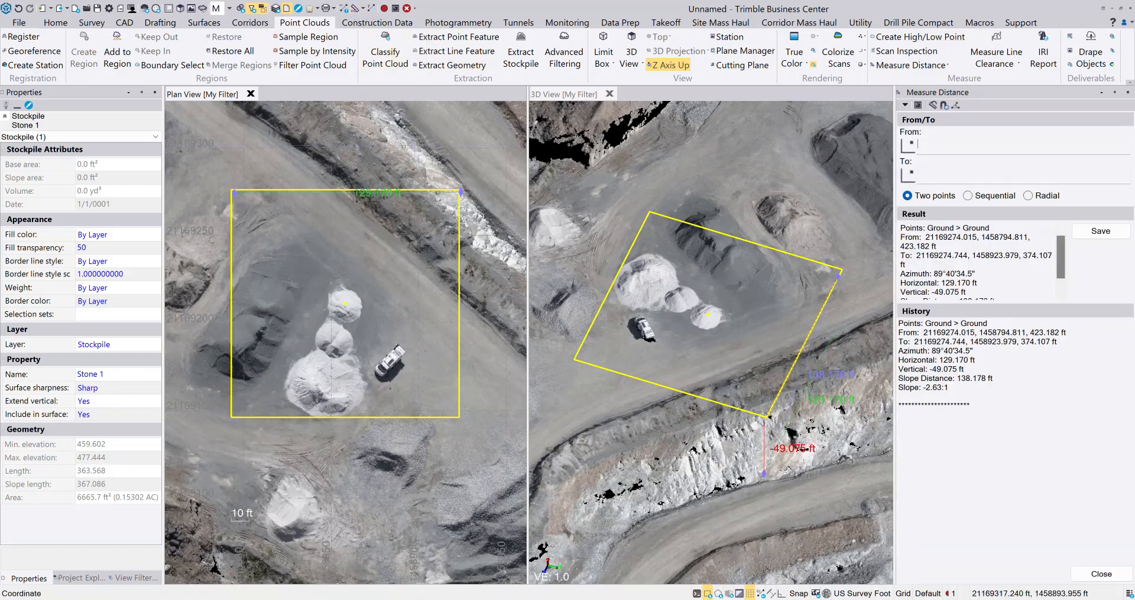
{"action": "left_click", "coordinate": [327, 302]}
{"action": "left_click", "coordinate": [367, 306]}
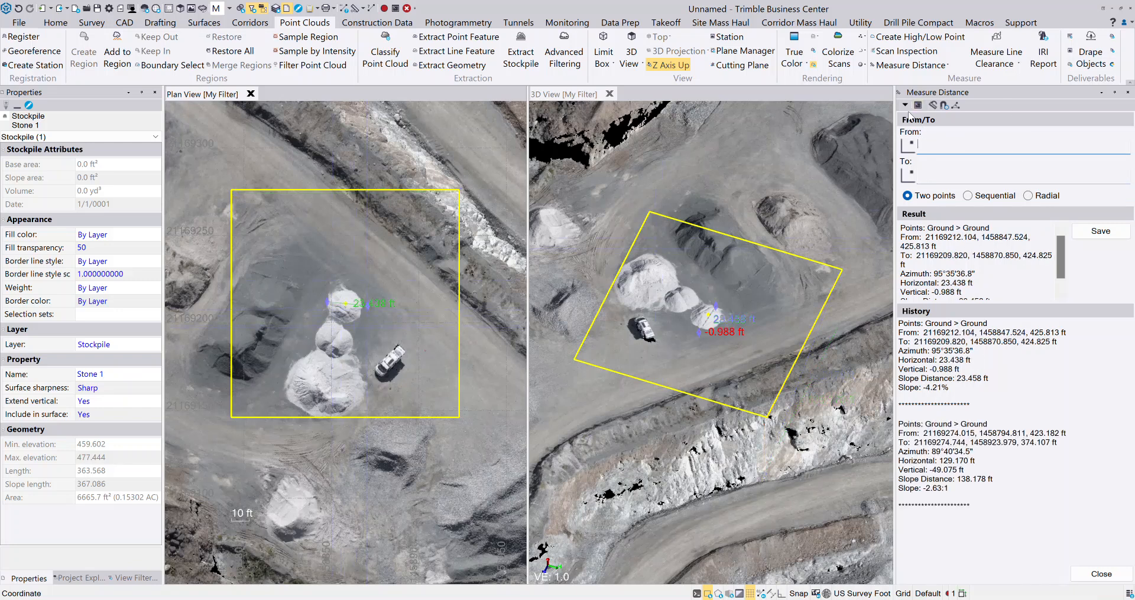
{"action": "left_click", "coordinate": [905, 106]}
{"action": "left_click", "coordinate": [923, 132]}
Try to set the maximum stockpile size to a Custom value of 25 ft and check the entry's validity
{"action": "left_click", "coordinate": [1051, 250]}
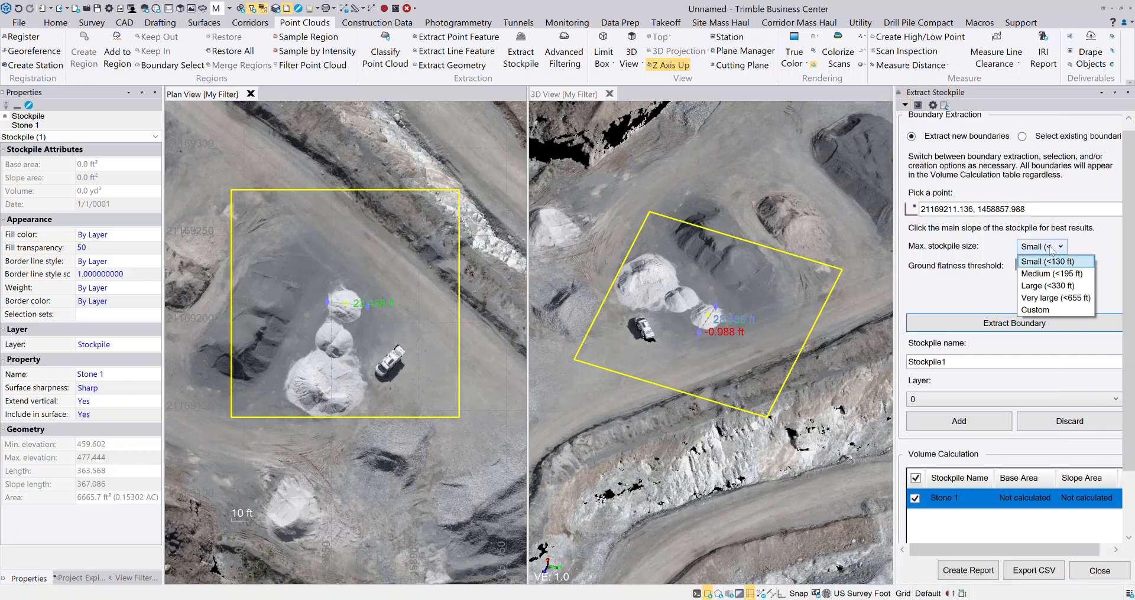
{"action": "left_click", "coordinate": [1043, 313]}
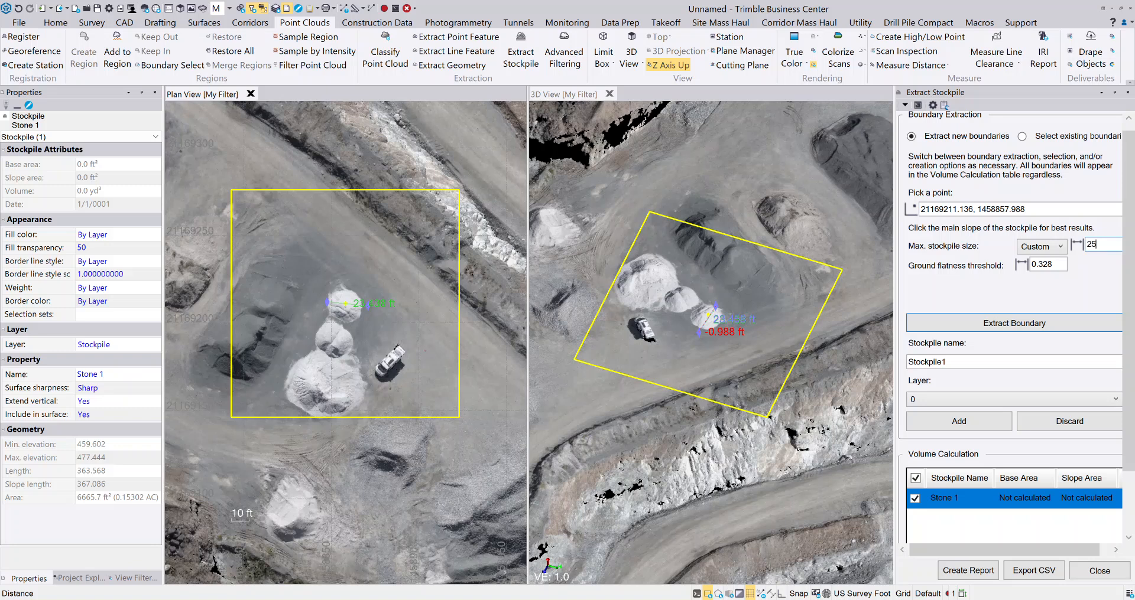
{"action": "type", "text": "25"}
{"action": "key", "text": "Tab"}
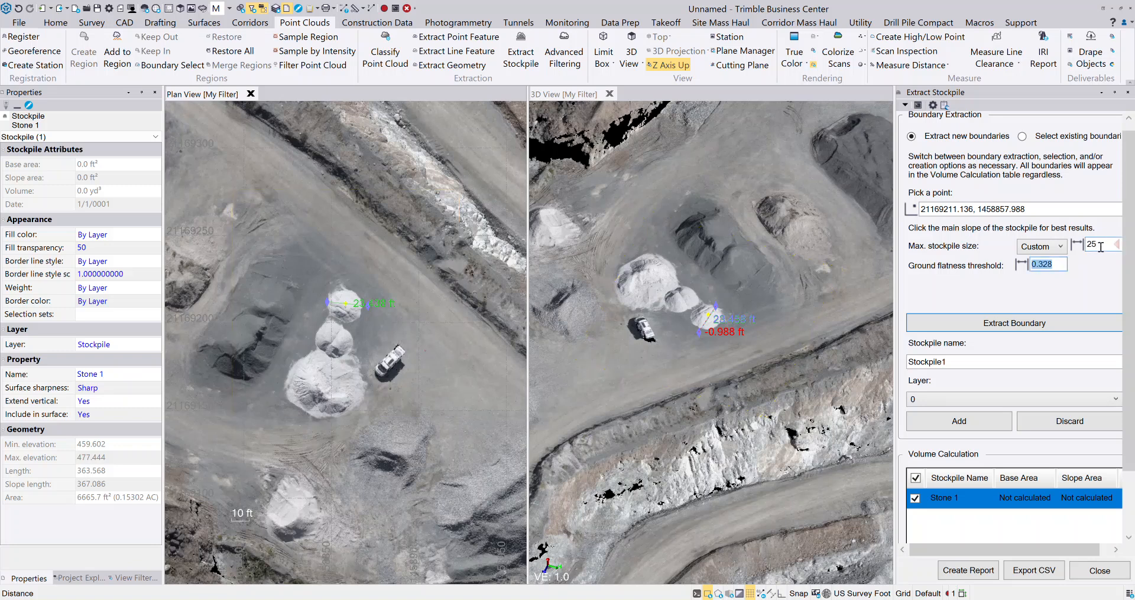
{"action": "mouse_move", "coordinate": [1118, 248]}
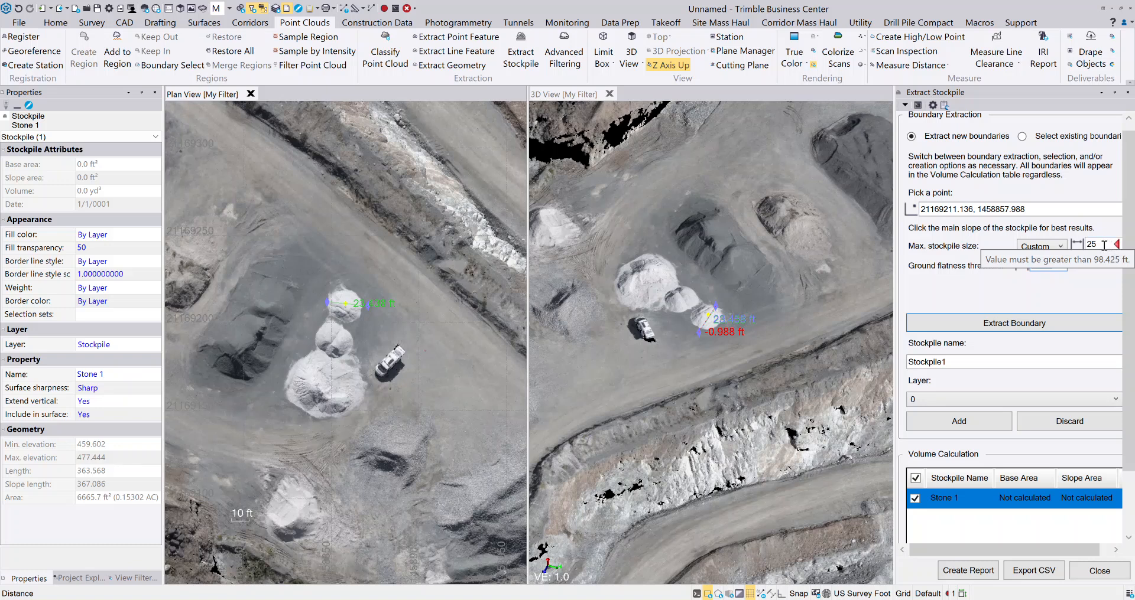
Set the custom maximum stockpile size to 100 ft and extract the boundary of the northernmost small white pile
{"action": "left_click_drag", "start_coordinate": [1100, 246], "coordinate": [1082, 247]}
{"action": "type", "text": "100.000"}
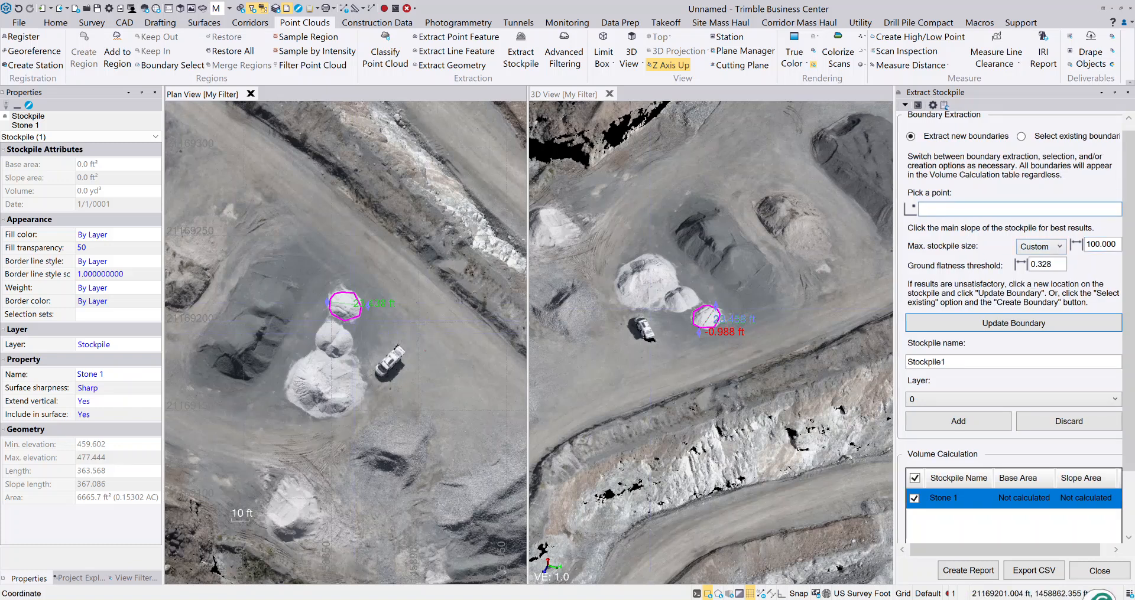
{"action": "scroll", "coordinate": [352, 319], "scroll_direction": "up", "scroll_amount": 3}
{"action": "scroll", "coordinate": [352, 321], "scroll_direction": "up", "scroll_amount": 1}
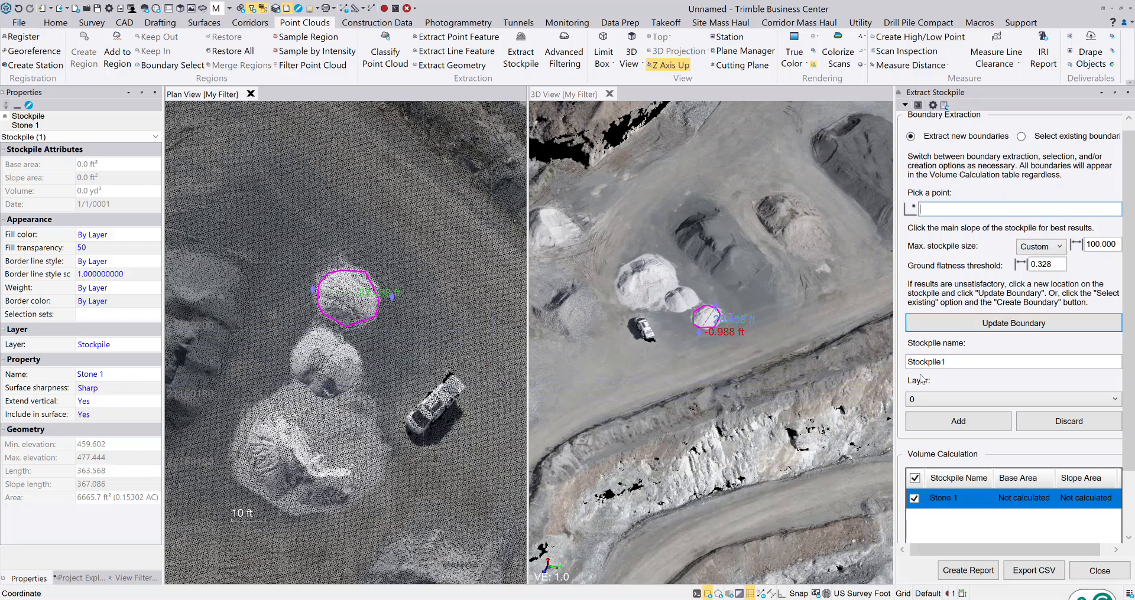
Name the extracted stockpile Sand 1, assign it to the Stockpile layer and add it to the volume calculation table
{"action": "double_click", "coordinate": [948, 362]}
{"action": "type", "text": "Sand 1"}
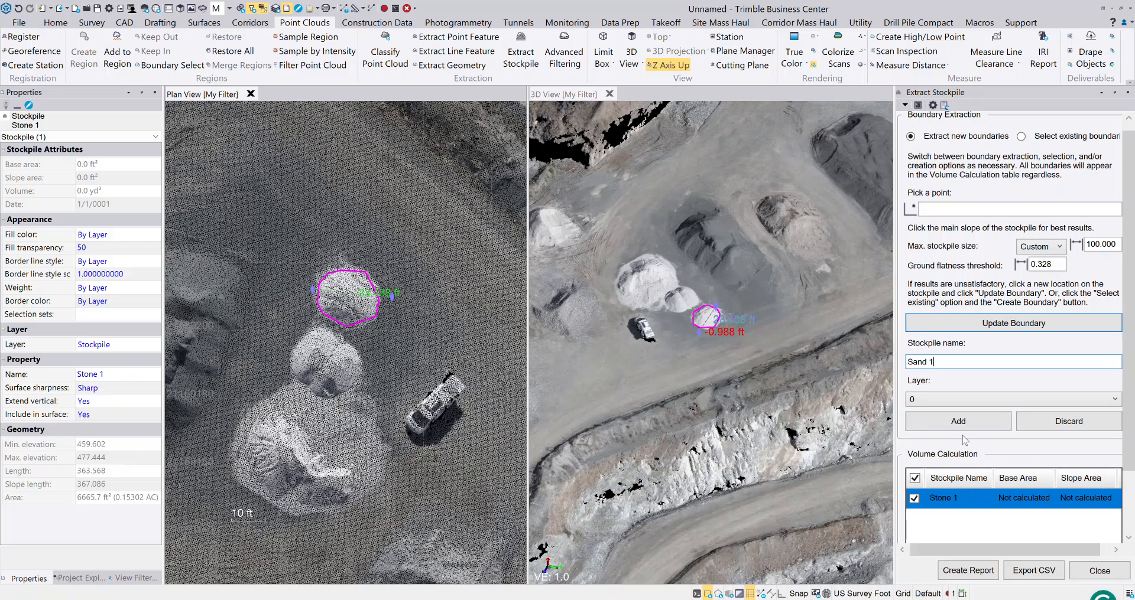
{"action": "left_click", "coordinate": [955, 400]}
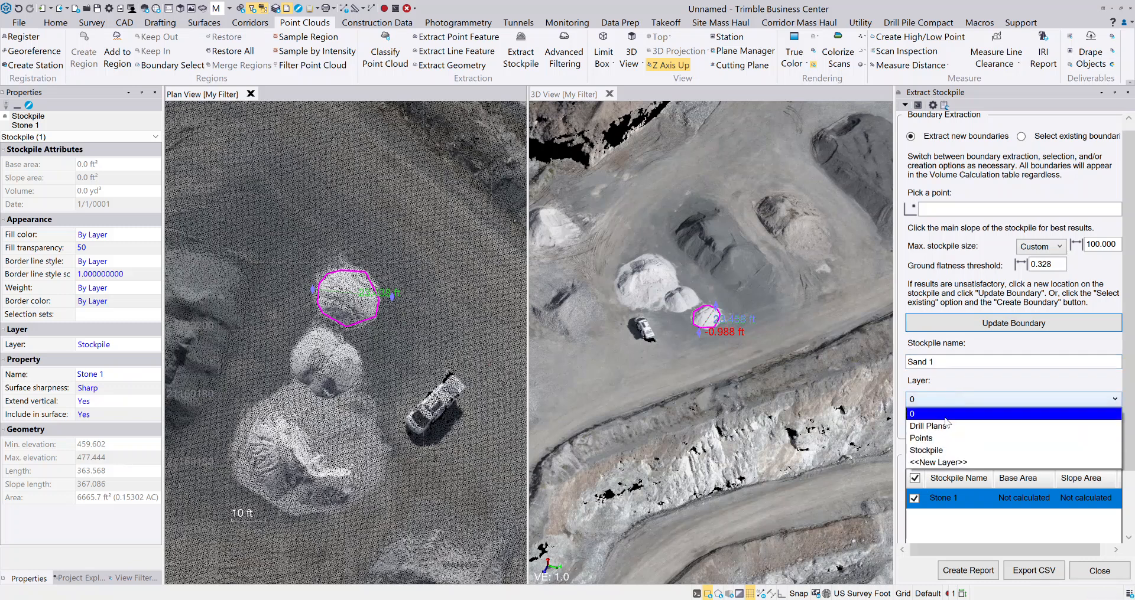
{"action": "left_click", "coordinate": [934, 448]}
{"action": "left_click", "coordinate": [933, 420]}
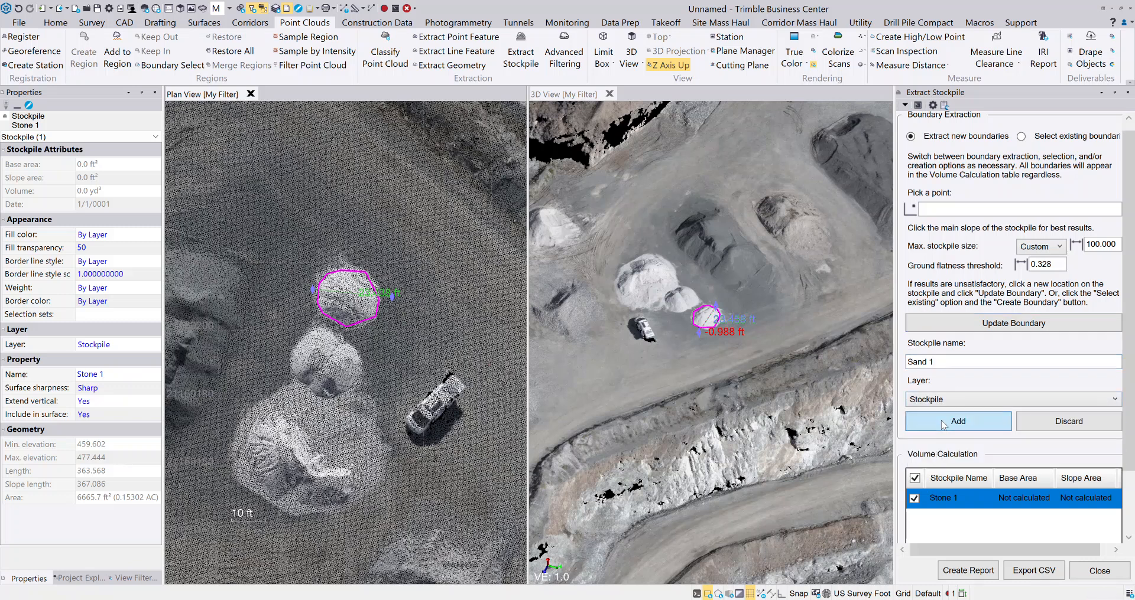
Extract the boundary of the middle white pile from a point at about 21169190, 1458851 and add it as Sand 2
{"action": "left_click", "coordinate": [945, 212]}
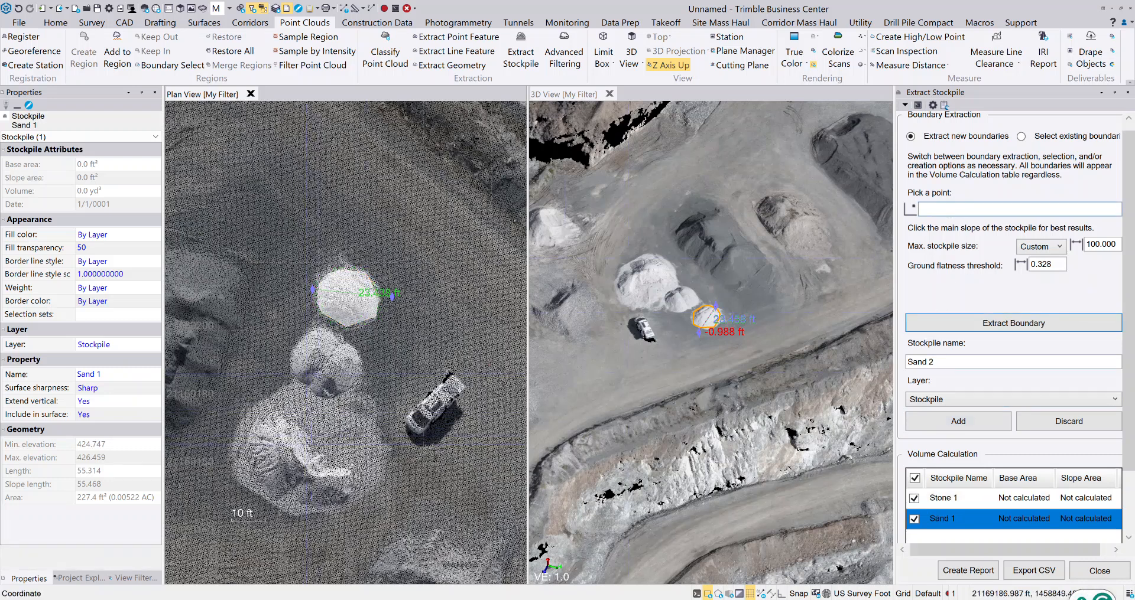
{"action": "left_click", "coordinate": [324, 364]}
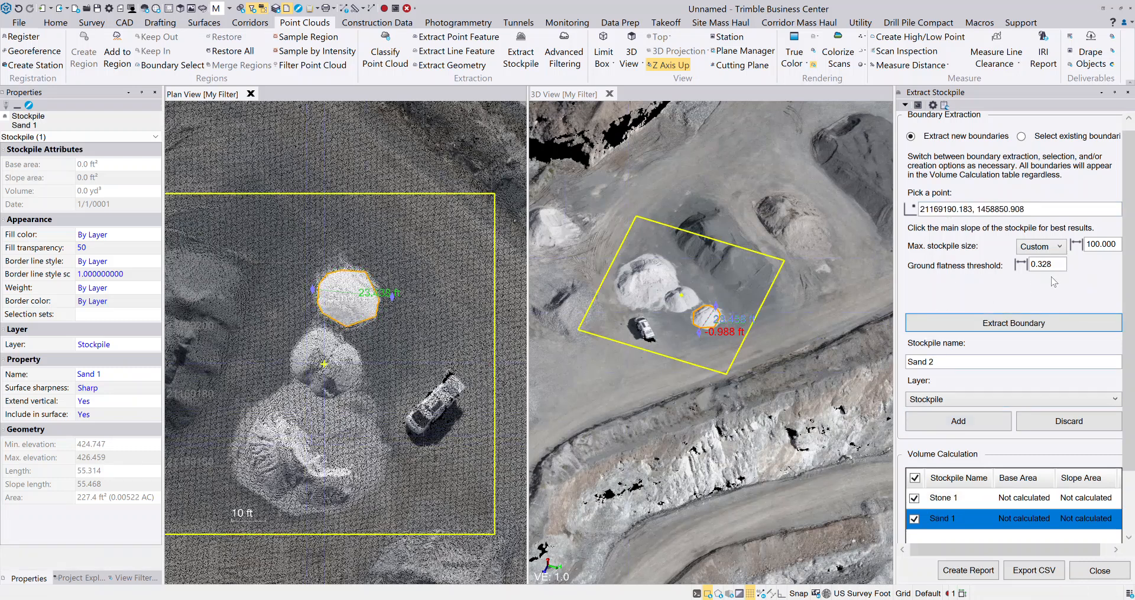
{"action": "left_click", "coordinate": [995, 324]}
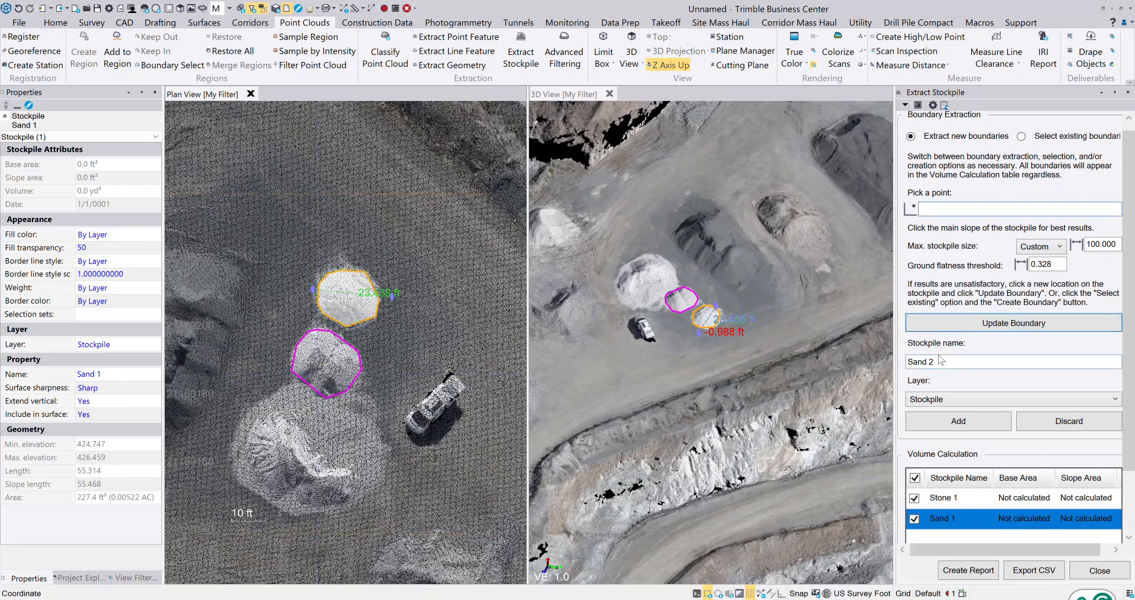
{"action": "left_click", "coordinate": [948, 424]}
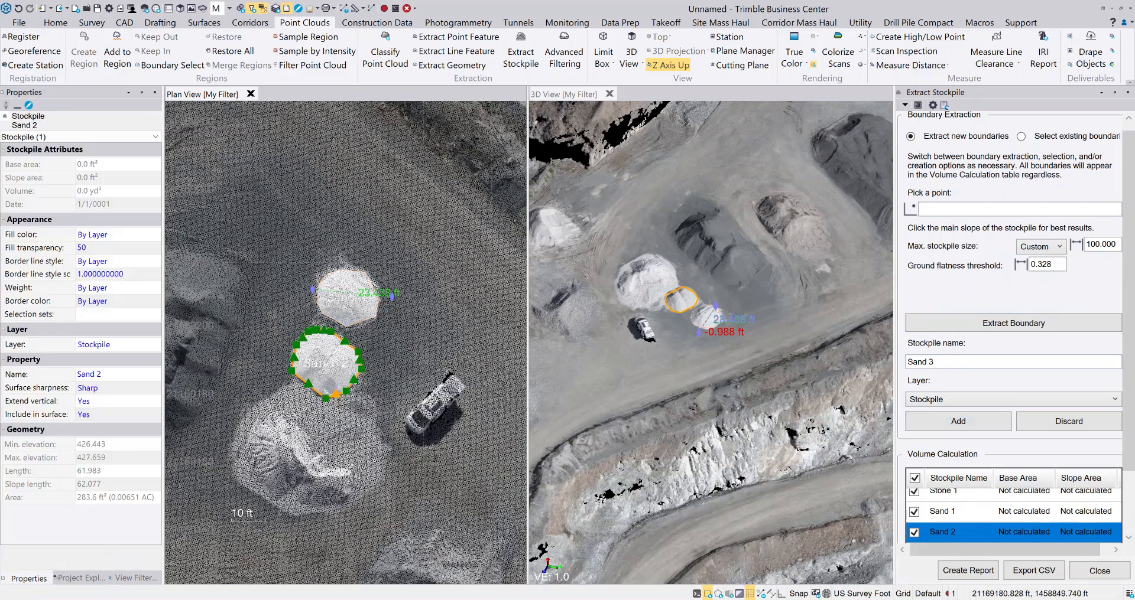
Calculate the volumes of the Stone 1, Sand 1 and Sand 2 stockpiles
{"action": "scroll", "coordinate": [341, 385], "scroll_direction": "down", "scroll_amount": 2}
{"action": "scroll", "coordinate": [1124, 384], "scroll_direction": "down", "scroll_amount": 3}
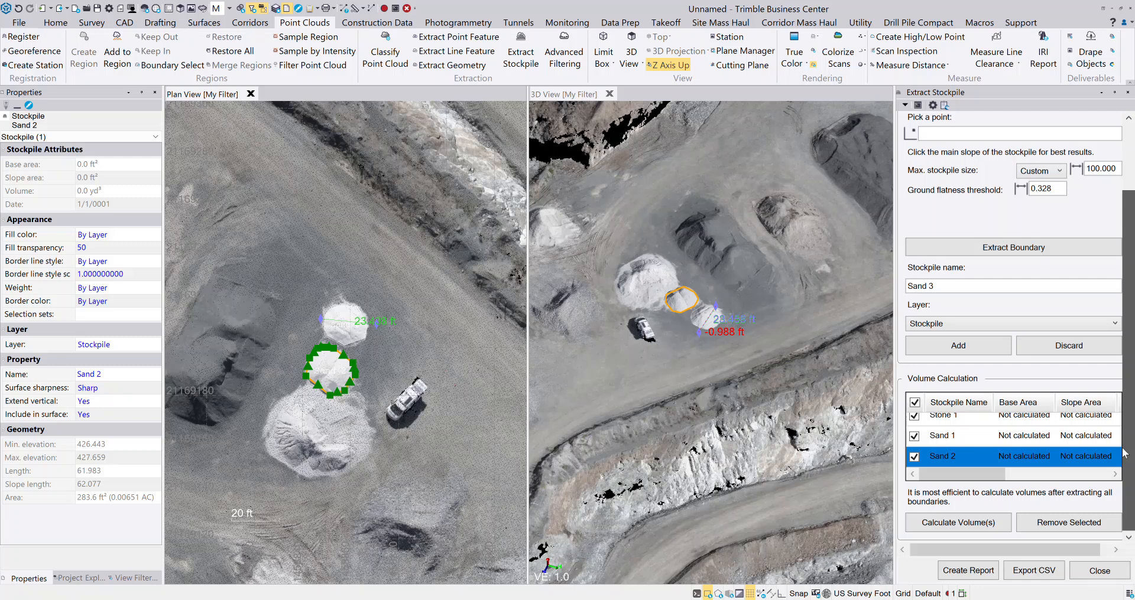
{"action": "left_click", "coordinate": [958, 527]}
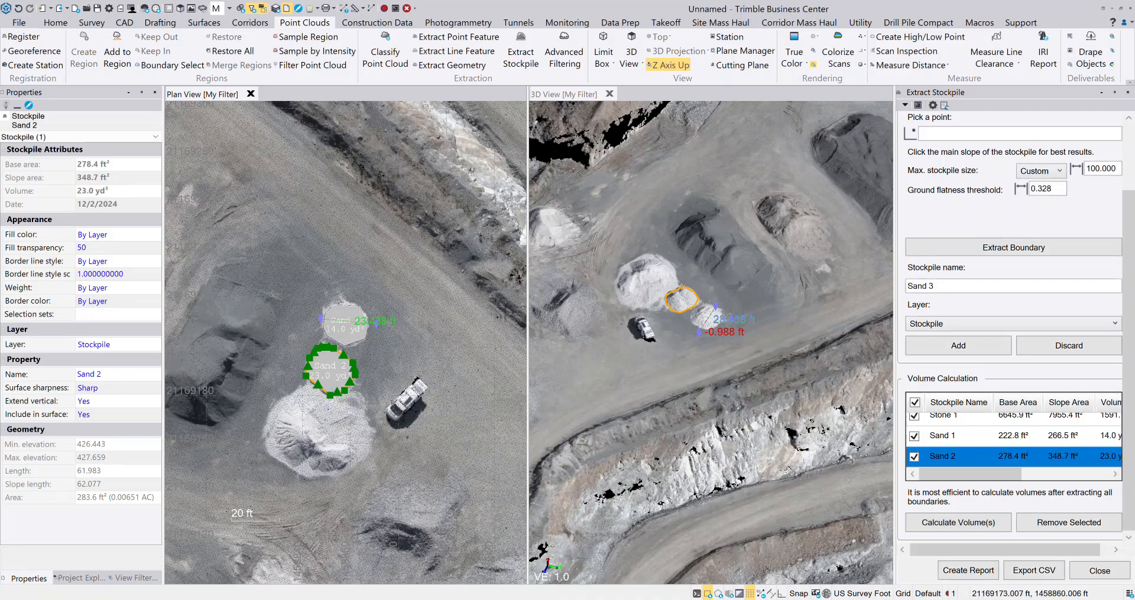
Browse the surfaces Generated Final1 to Generated Final3 in the project and examine the two sand pile surfaces in 3D
{"action": "scroll", "coordinate": [338, 411], "scroll_direction": "down", "scroll_amount": 3}
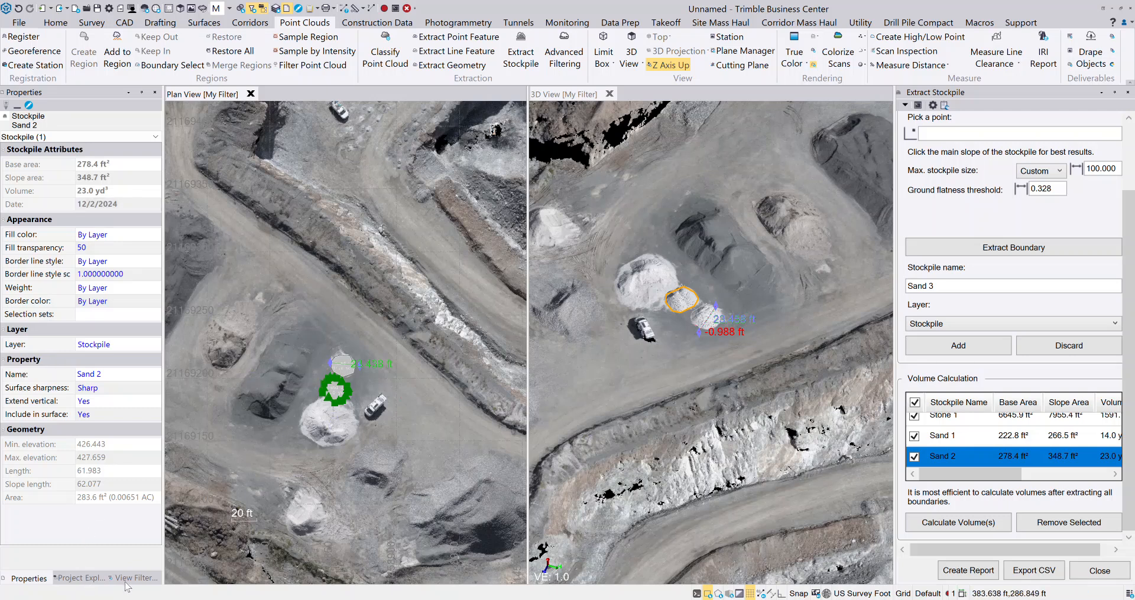
{"action": "left_click", "coordinate": [83, 579]}
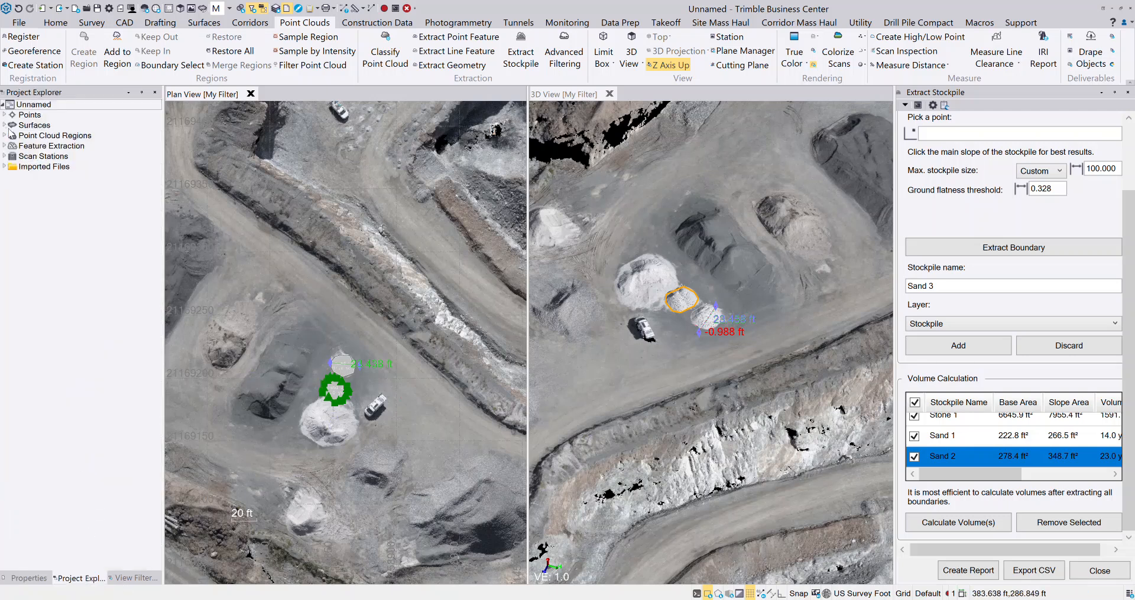
{"action": "left_click", "coordinate": [5, 125]}
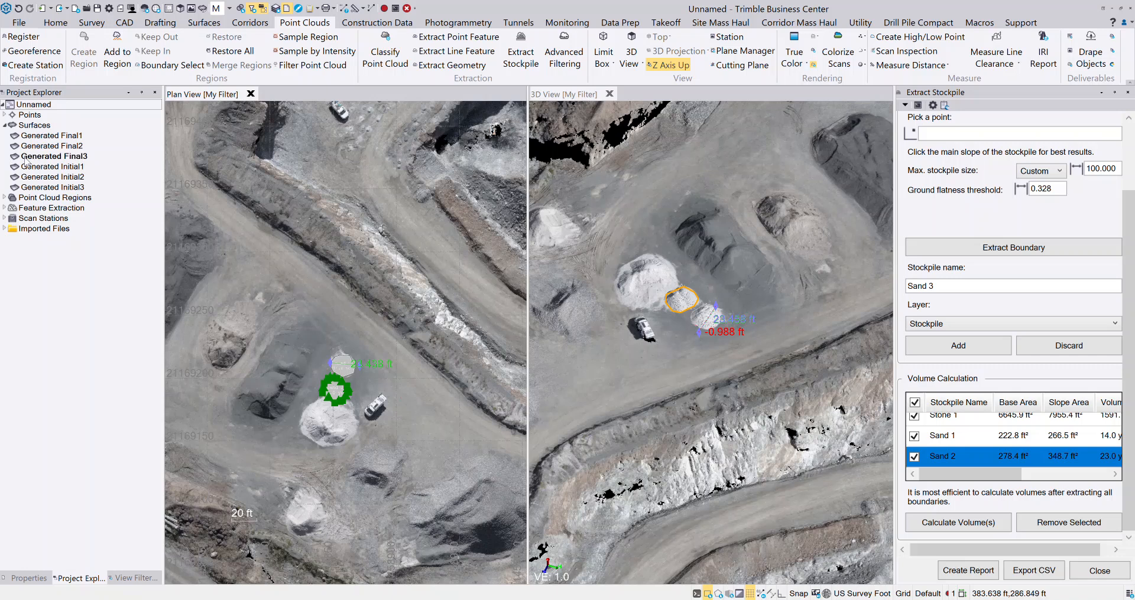
{"action": "left_click", "coordinate": [39, 136]}
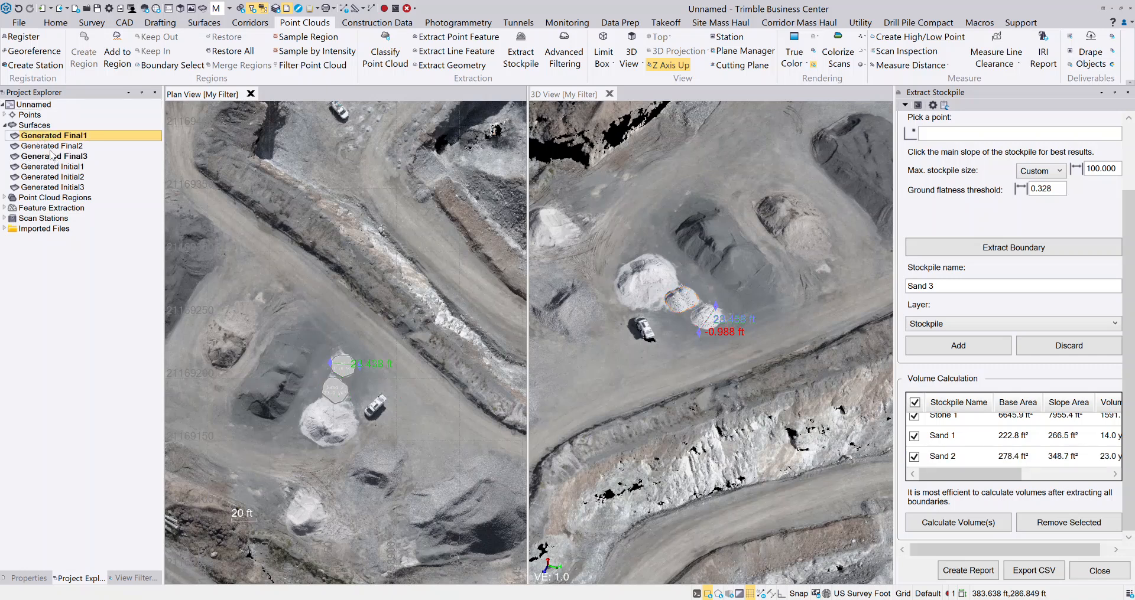
{"action": "key", "text": "Down"}
{"action": "key", "text": "Down"}
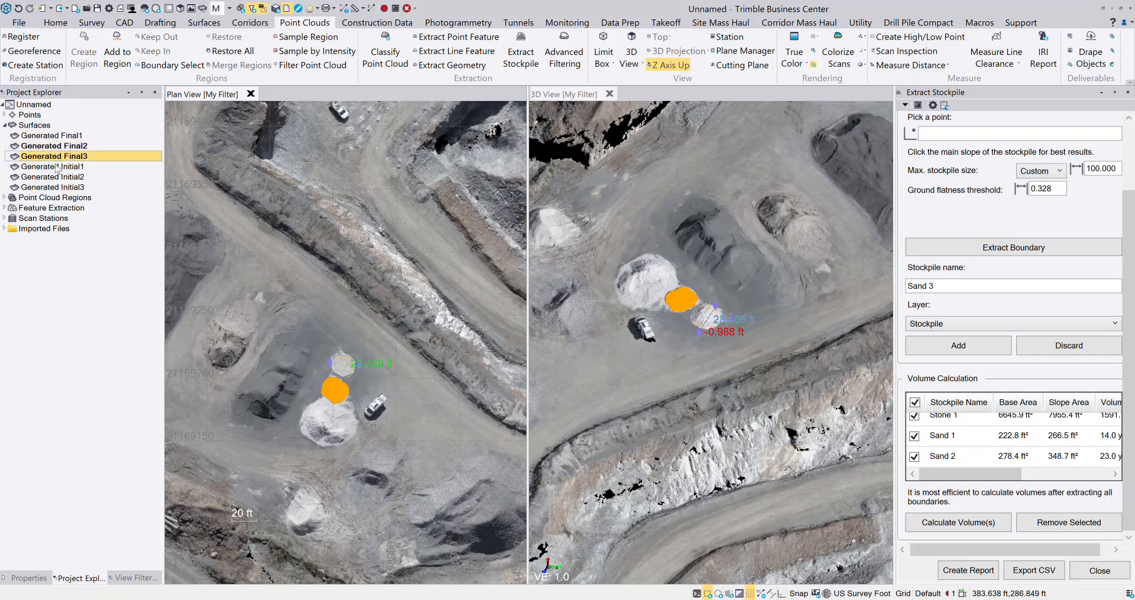
{"action": "scroll", "coordinate": [677, 324], "scroll_direction": "up", "scroll_amount": 5}
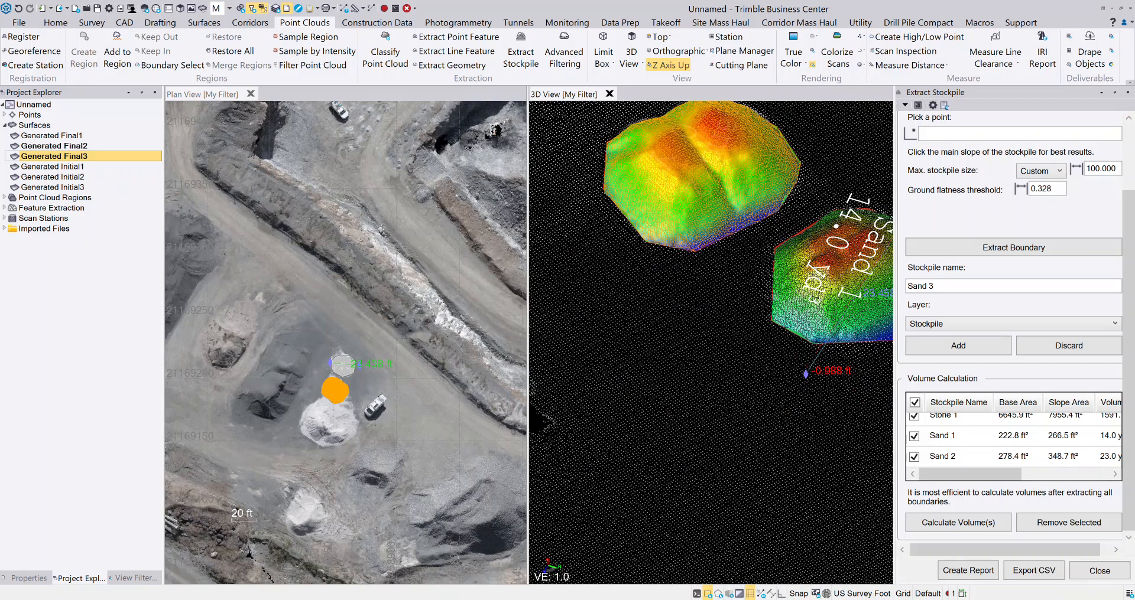
{"action": "scroll", "coordinate": [731, 257], "scroll_direction": "down", "scroll_amount": 2}
{"action": "scroll", "coordinate": [396, 383], "scroll_direction": "down", "scroll_amount": 2}
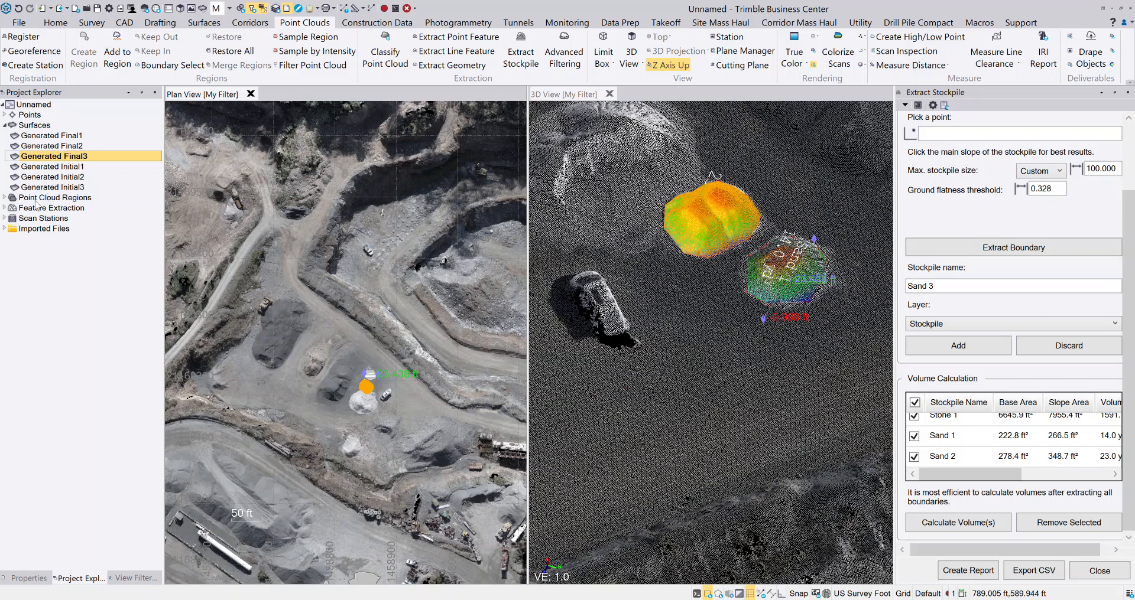
Locate the Stone 1 stockpile, select its Generated Final1 surface and examine its shape in the plan and 3D views
{"action": "middle_click_drag", "start_coordinate": [271, 354], "coordinate": [279, 124]}
{"action": "scroll", "coordinate": [371, 378], "scroll_direction": "up", "scroll_amount": 3}
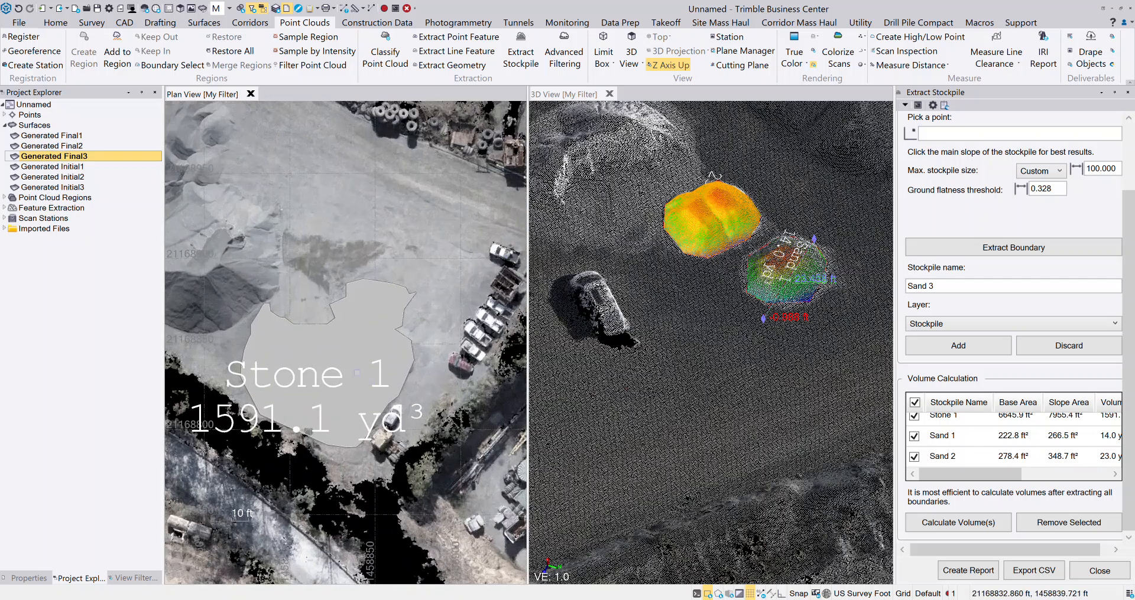
{"action": "left_click", "coordinate": [65, 135]}
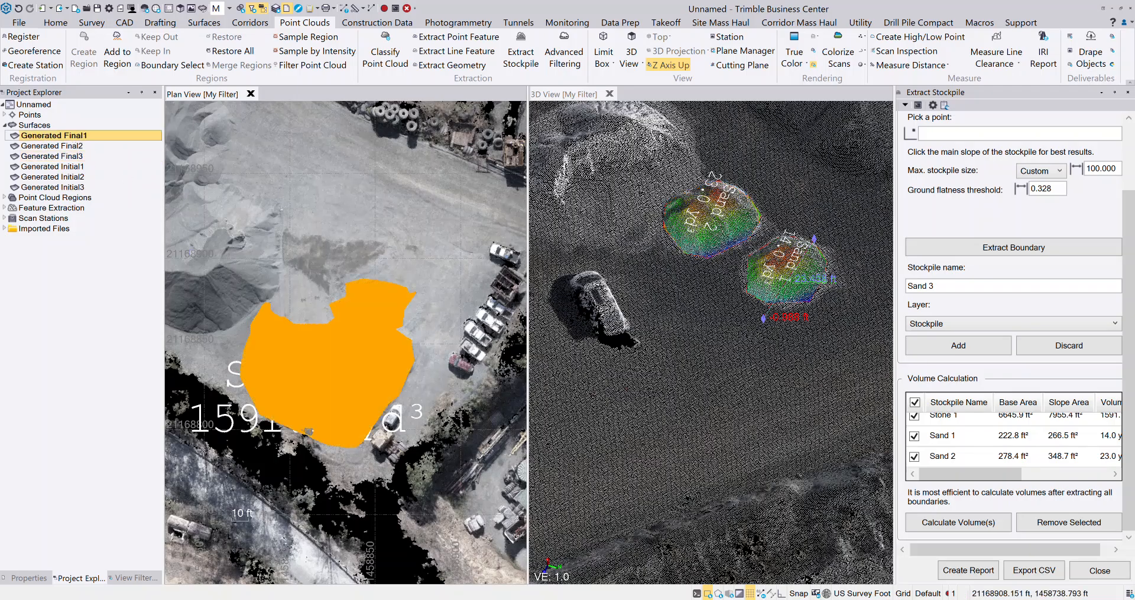
{"action": "scroll", "coordinate": [679, 289], "scroll_direction": "down", "scroll_amount": 4}
{"action": "middle_click_drag", "start_coordinate": [638, 379], "coordinate": [544, 349]}
{"action": "scroll", "coordinate": [716, 220], "scroll_direction": "up", "scroll_amount": 8}
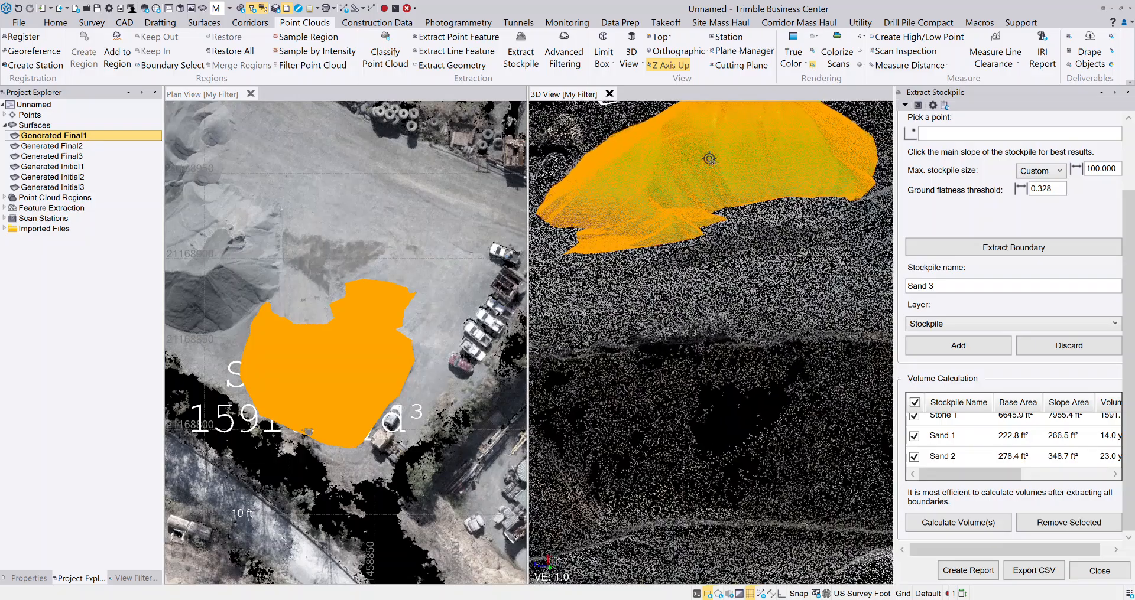
{"action": "middle_click_drag", "start_coordinate": [716, 220], "coordinate": [740, 367]}
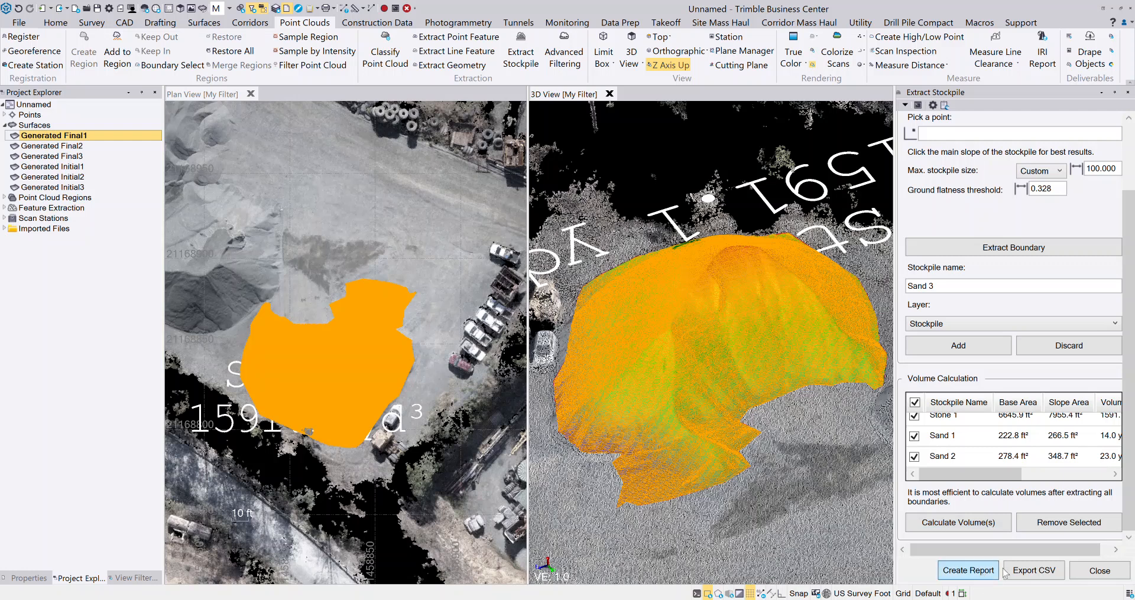
Start the CSV export, refresh the project list in Trimble Connect Sync, check for Mine Stock Pile Demo and minimize the sync window
{"action": "left_click", "coordinate": [1033, 571]}
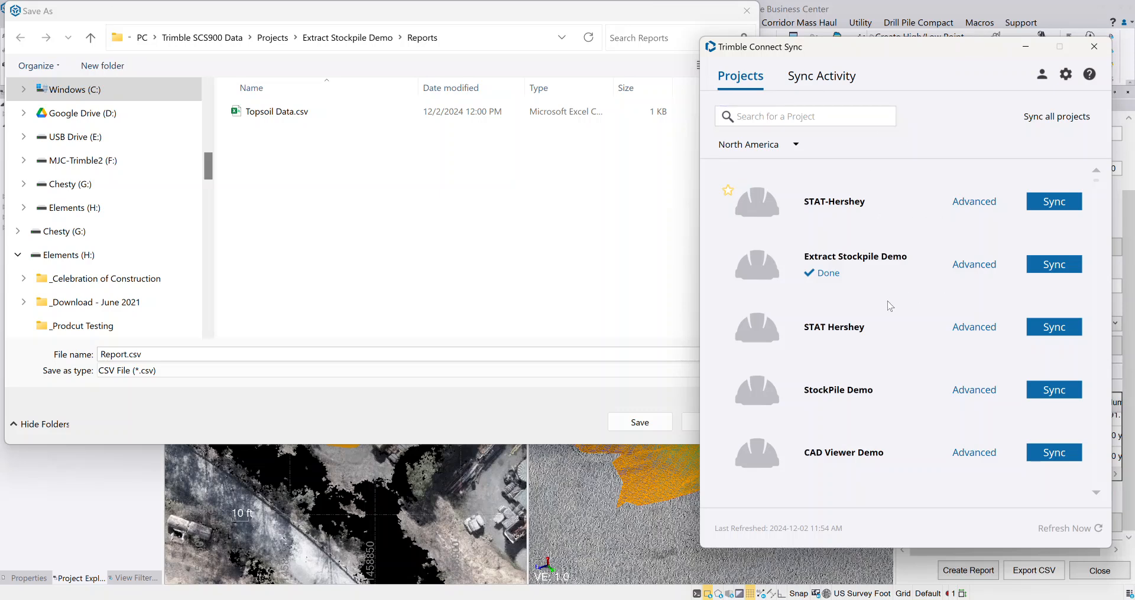
{"action": "left_click", "coordinate": [1072, 529]}
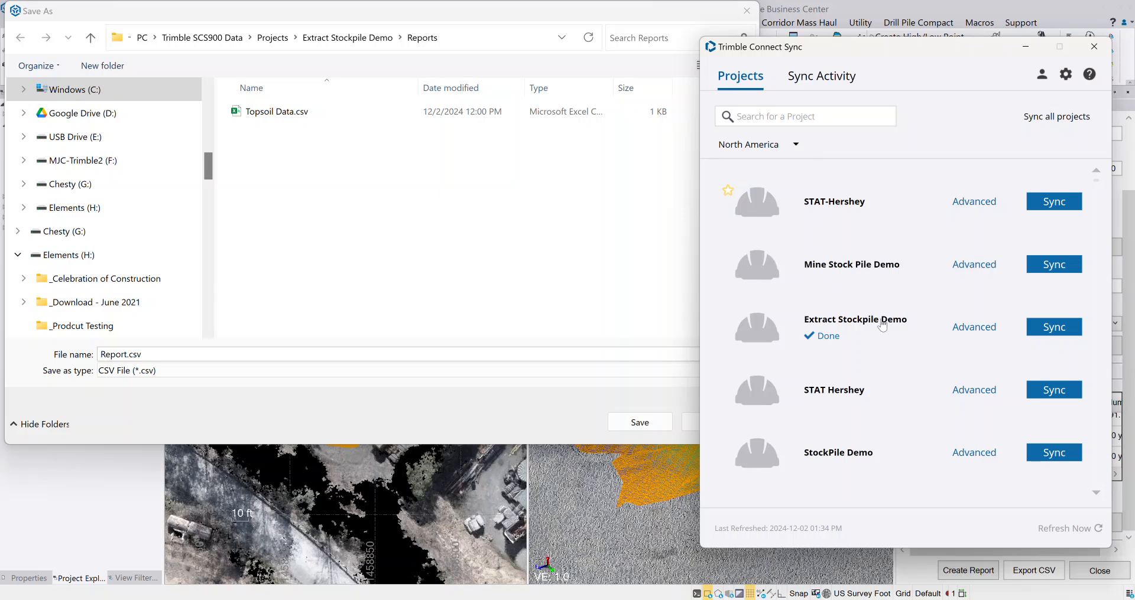
{"action": "scroll", "coordinate": [857, 453], "scroll_direction": "down", "scroll_amount": 2}
{"action": "scroll", "coordinate": [856, 453], "scroll_direction": "down", "scroll_amount": 1}
{"action": "scroll", "coordinate": [855, 455], "scroll_direction": "up", "scroll_amount": 3}
{"action": "left_click", "coordinate": [1026, 49]}
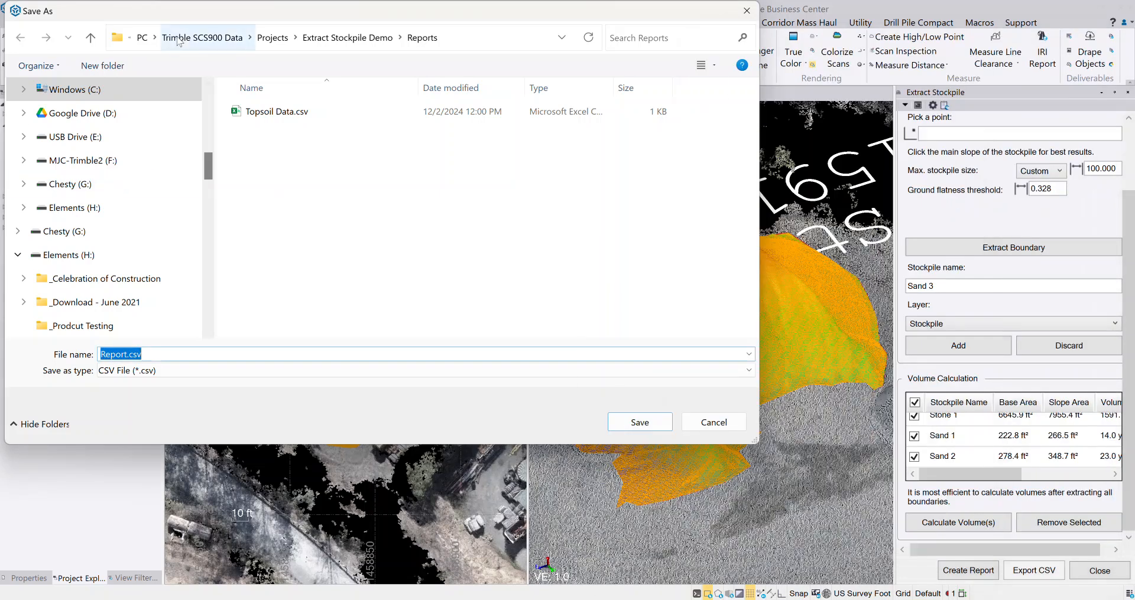
Create a Reports folder inside the Mine Stock Pile Demo project folder and open it as the export location
{"action": "left_click", "coordinate": [273, 37]}
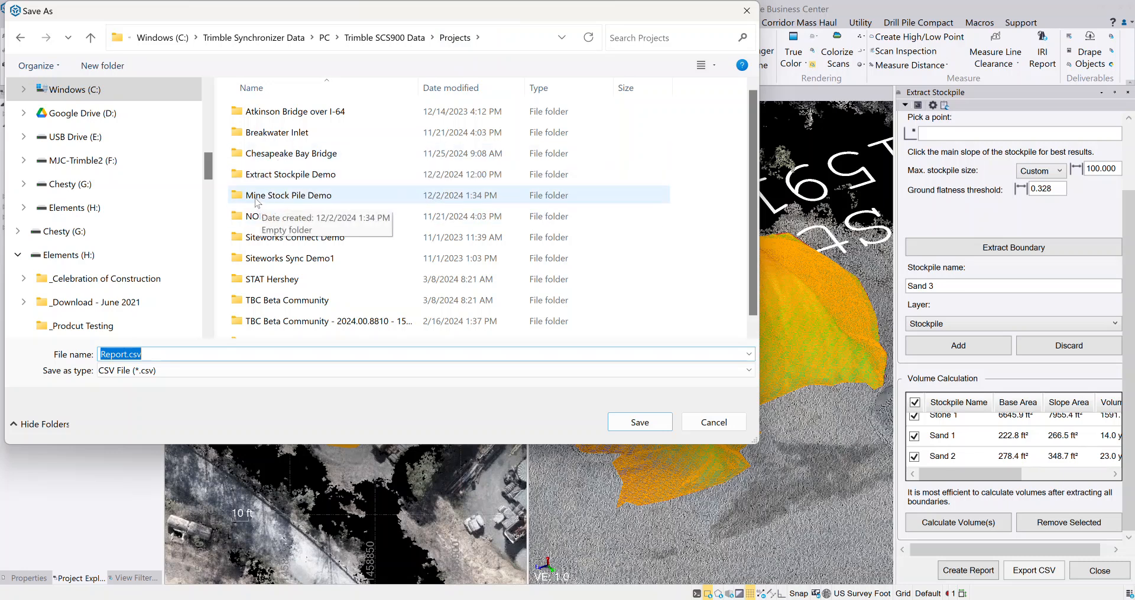
{"action": "double_click", "coordinate": [262, 201]}
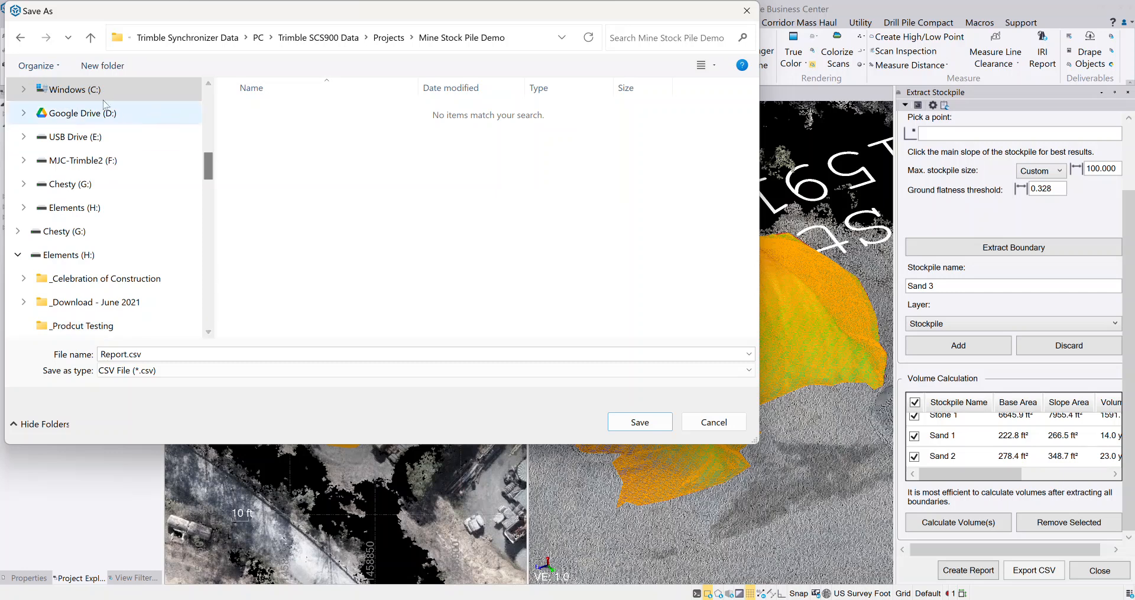
{"action": "left_click", "coordinate": [117, 66]}
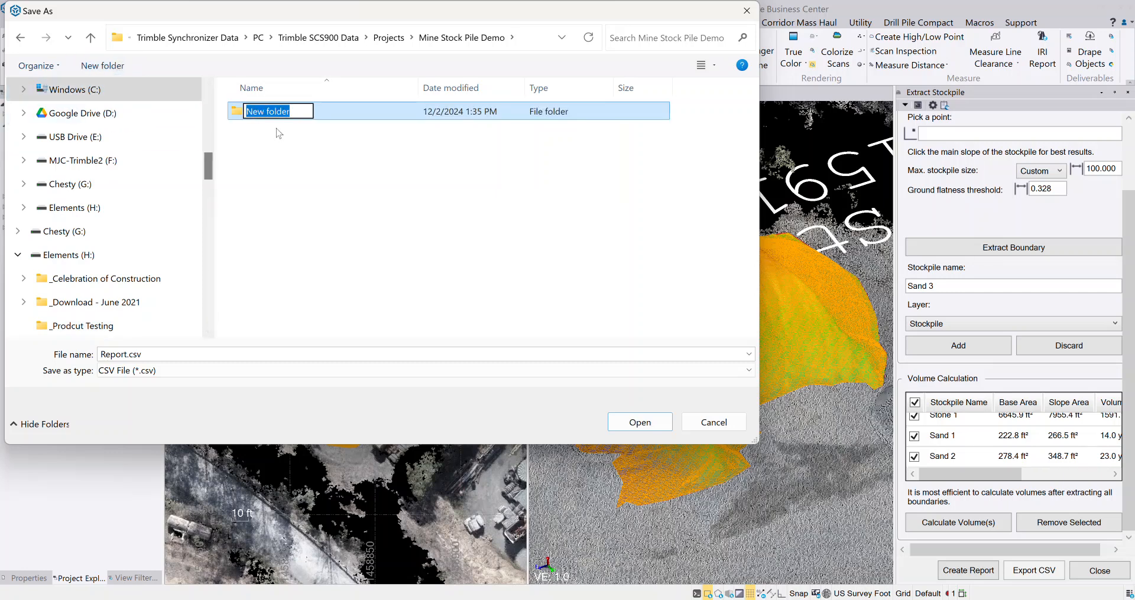
{"action": "type", "text": "Reports"}
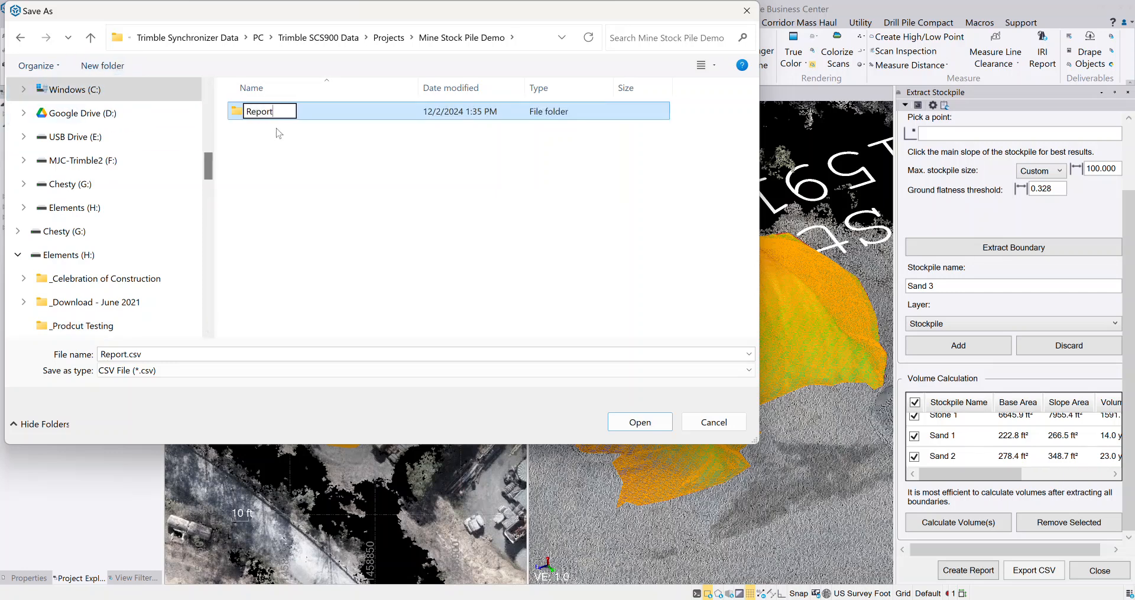
{"action": "left_click", "coordinate": [238, 114]}
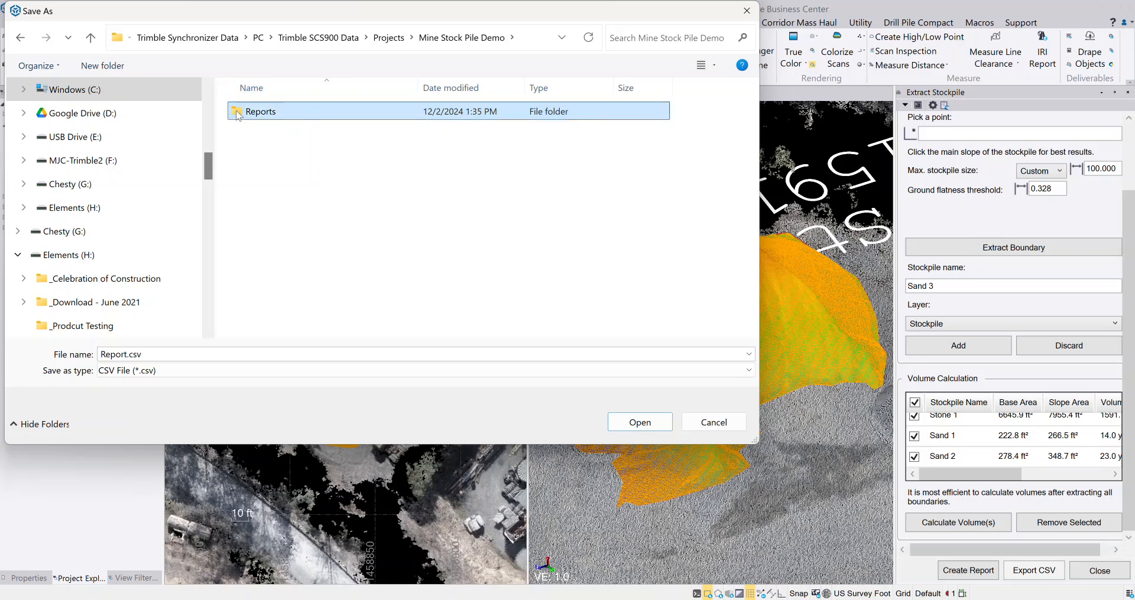
{"action": "double_click", "coordinate": [238, 112]}
Save the stockpile volume data as a CSV file named Mine StockPile
{"action": "left_click", "coordinate": [102, 354]}
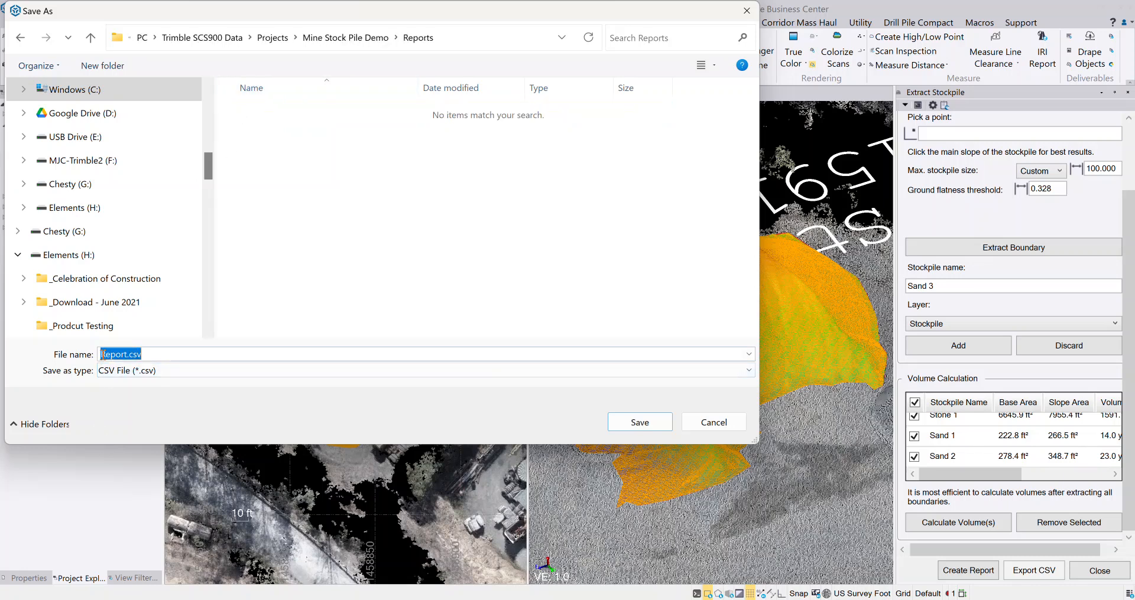
{"action": "type", "text": "Mine StockPile"}
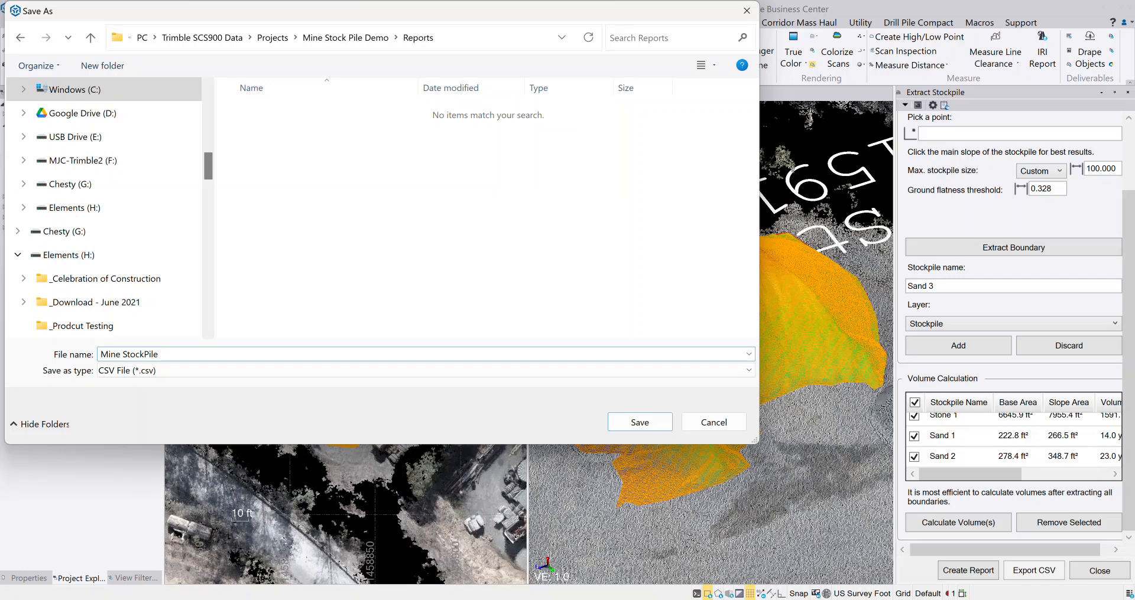
{"action": "left_click", "coordinate": [639, 422]}
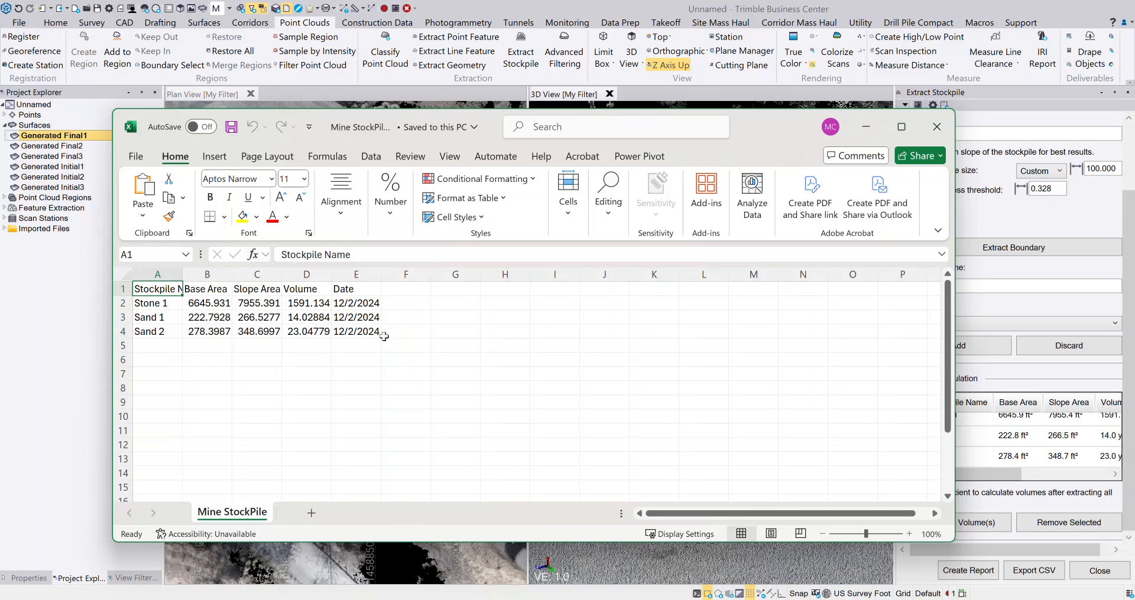
Close the exported CSV spreadsheet and create the Stockpile Report
{"action": "left_click", "coordinate": [937, 126]}
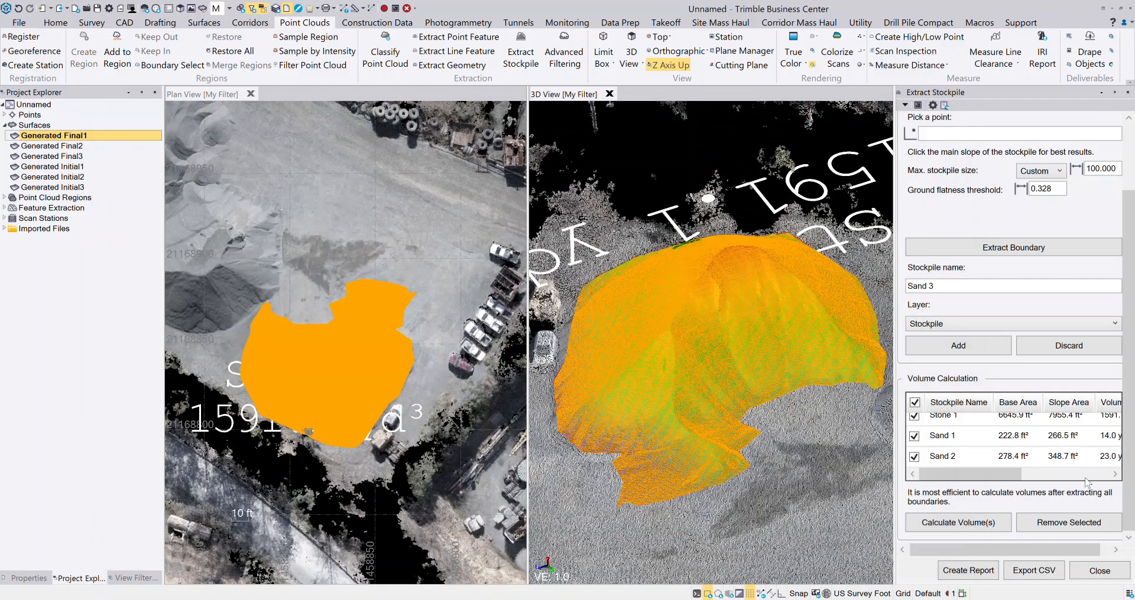
{"action": "left_click", "coordinate": [960, 569]}
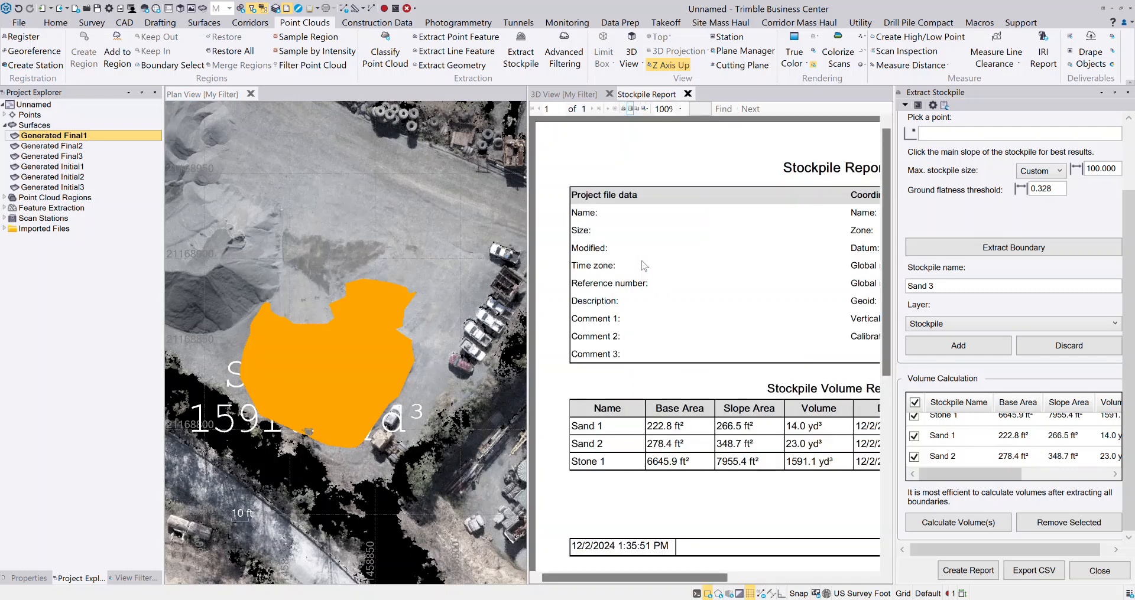
Export the stockpile report as Stockpile Report.pdf into the Mine Stock Pile Demo project's Reports folder
{"action": "left_click_drag", "start_coordinate": [653, 581], "coordinate": [621, 570]}
{"action": "left_click", "coordinate": [644, 109]}
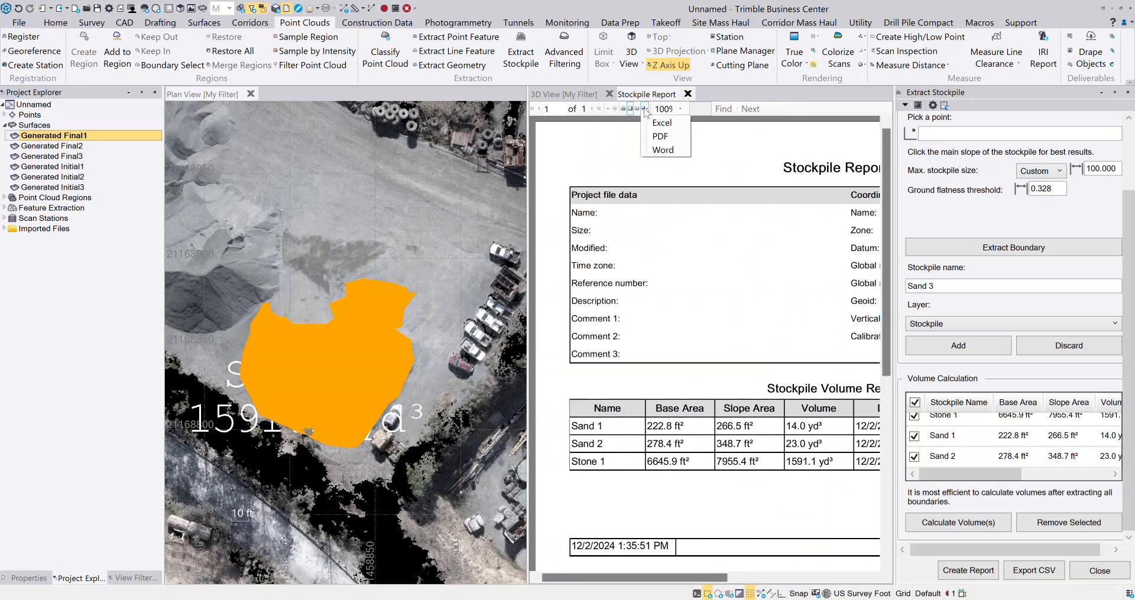
{"action": "left_click", "coordinate": [662, 148]}
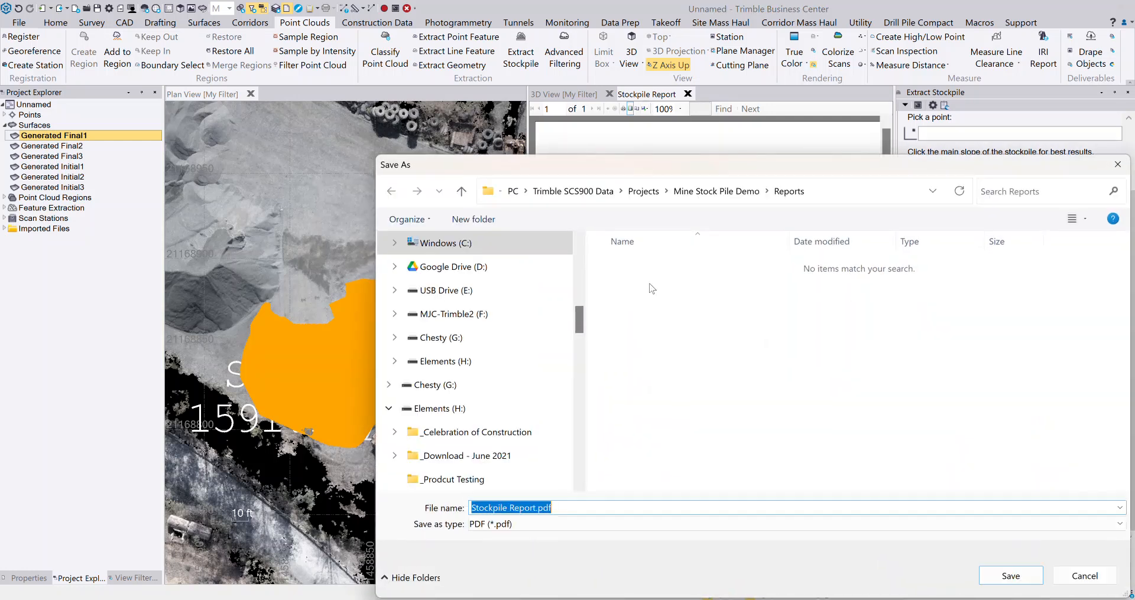
{"action": "left_click", "coordinate": [1010, 576]}
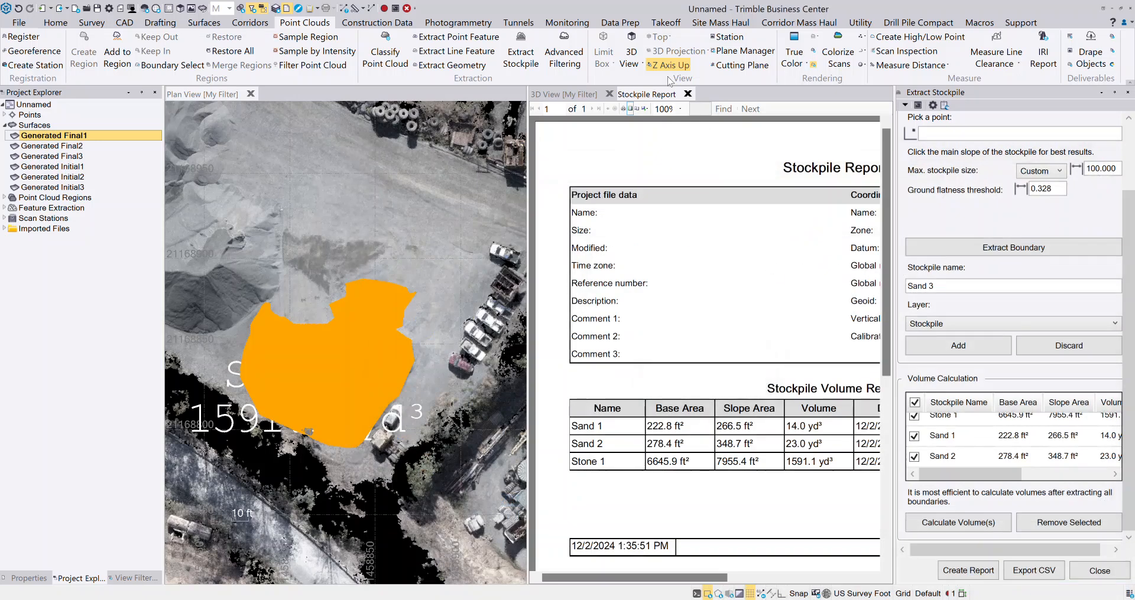
Switch to Trimble Connect Sync, refresh the project list, check the Reports folder's files in the Mine Stock Pile Demo preview and sync the project
{"action": "mouse_move", "coordinate": [451, 598]}
{"action": "left_click", "coordinate": [450, 547]}
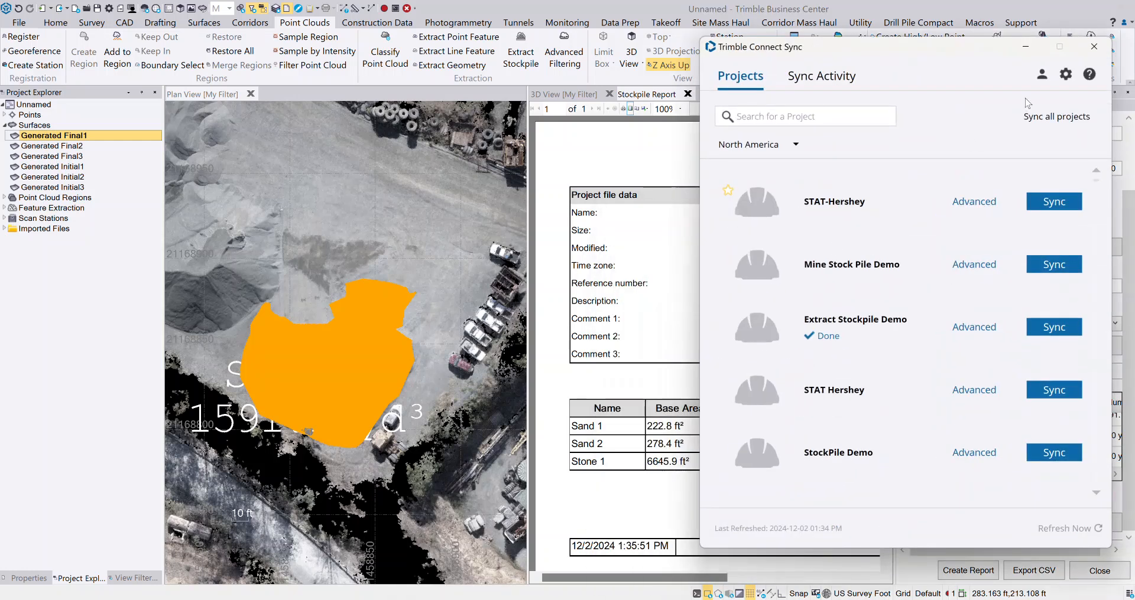
{"action": "left_click", "coordinate": [1073, 529]}
{"action": "left_click", "coordinate": [1051, 266]}
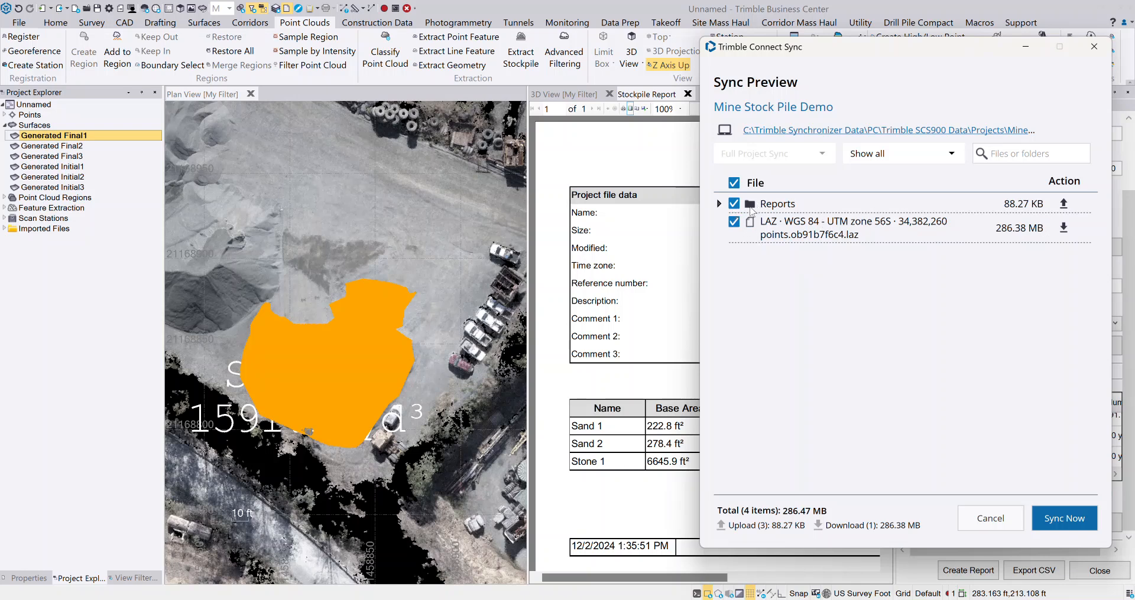
{"action": "left_click", "coordinate": [718, 204]}
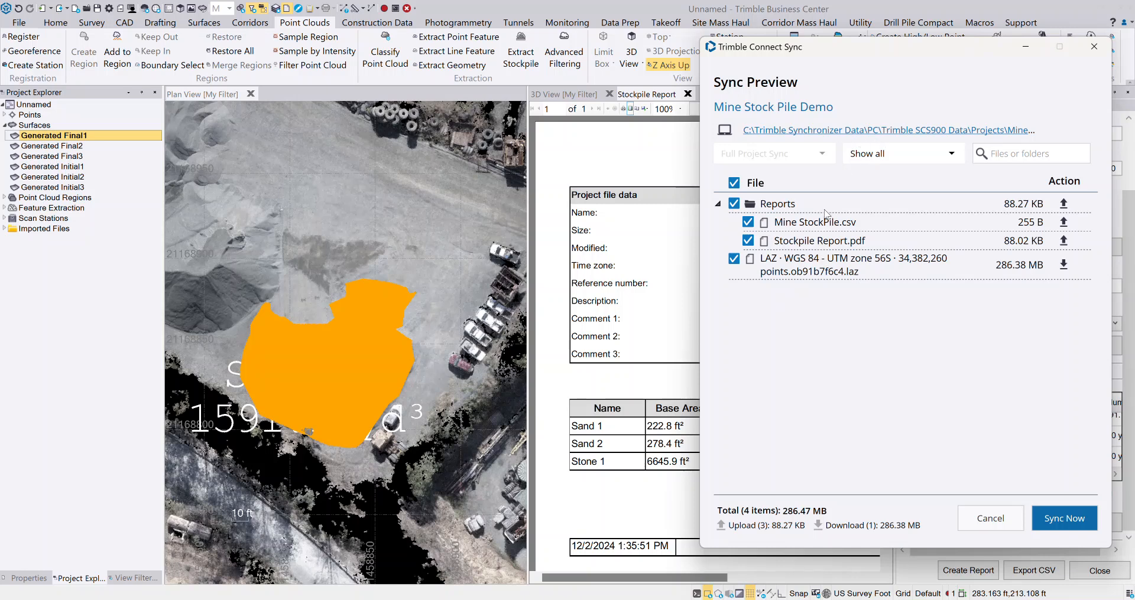
{"action": "left_click", "coordinate": [1060, 528]}
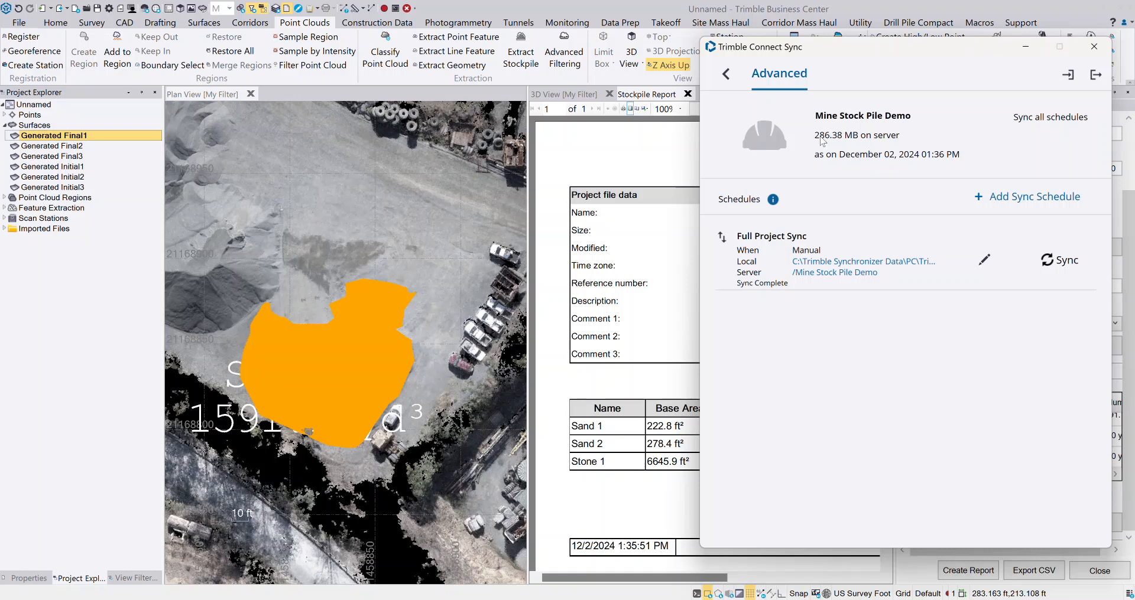
Switch to Trimble Connect in the browser, reload the project files, view Stockpile Report.pdf from the Reports folder and return to that folder
{"action": "mouse_move", "coordinate": [450, 596]}
{"action": "left_click", "coordinate": [413, 598]}
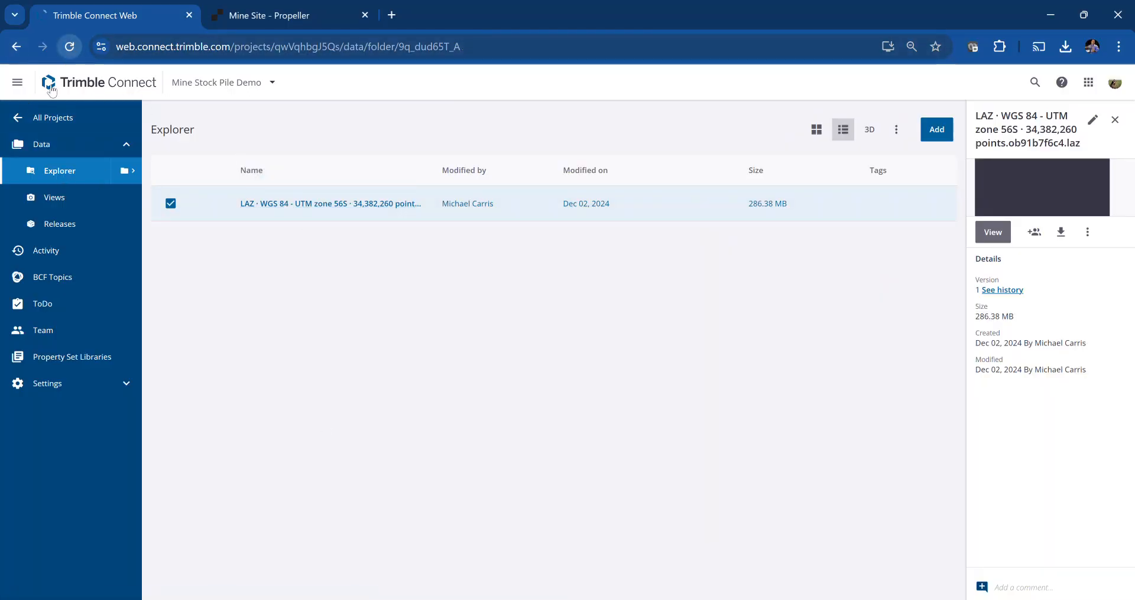
{"action": "left_click", "coordinate": [69, 46]}
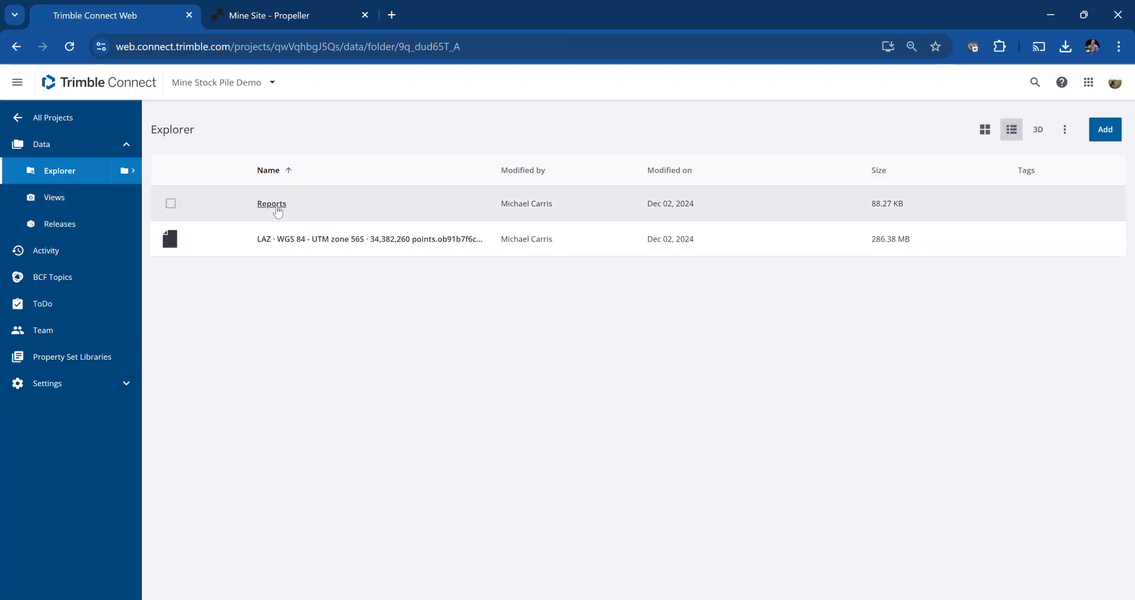
{"action": "left_click", "coordinate": [276, 207]}
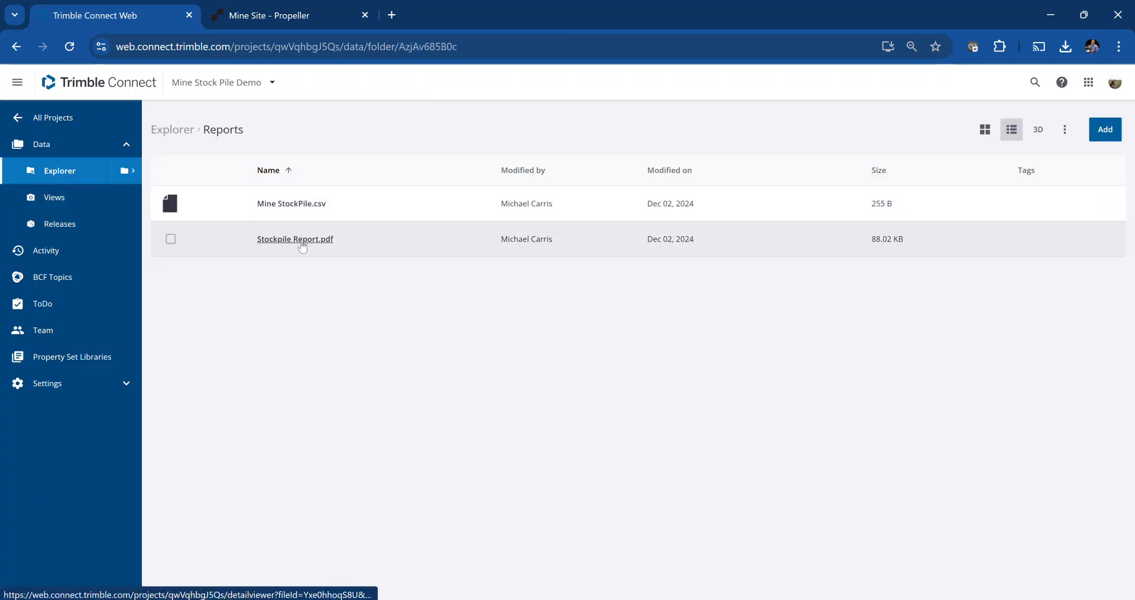
{"action": "left_click", "coordinate": [294, 240]}
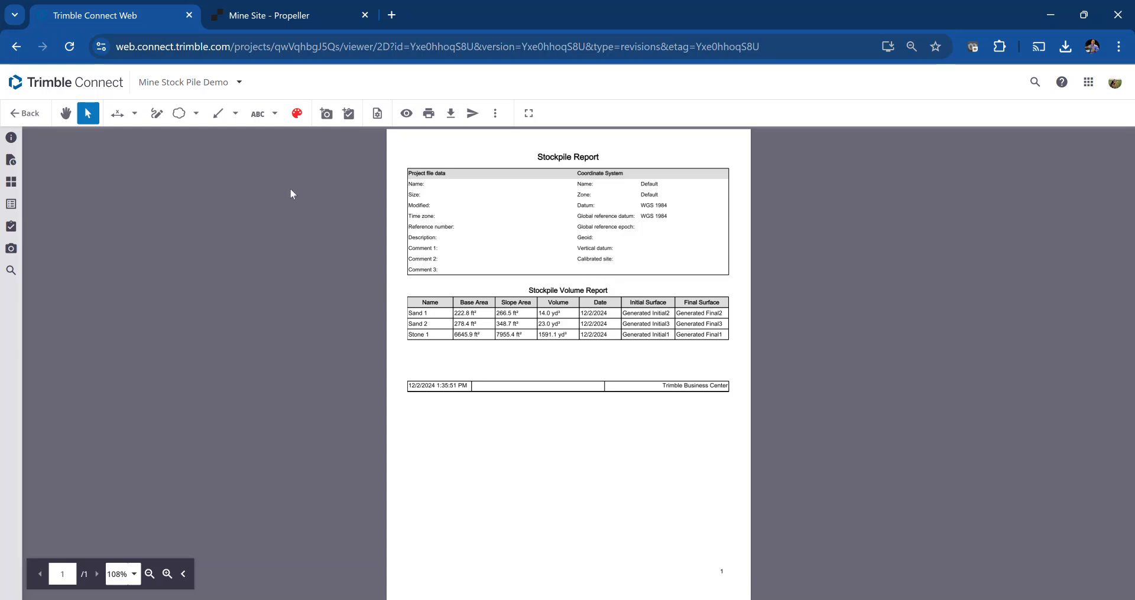
{"action": "left_click", "coordinate": [16, 47]}
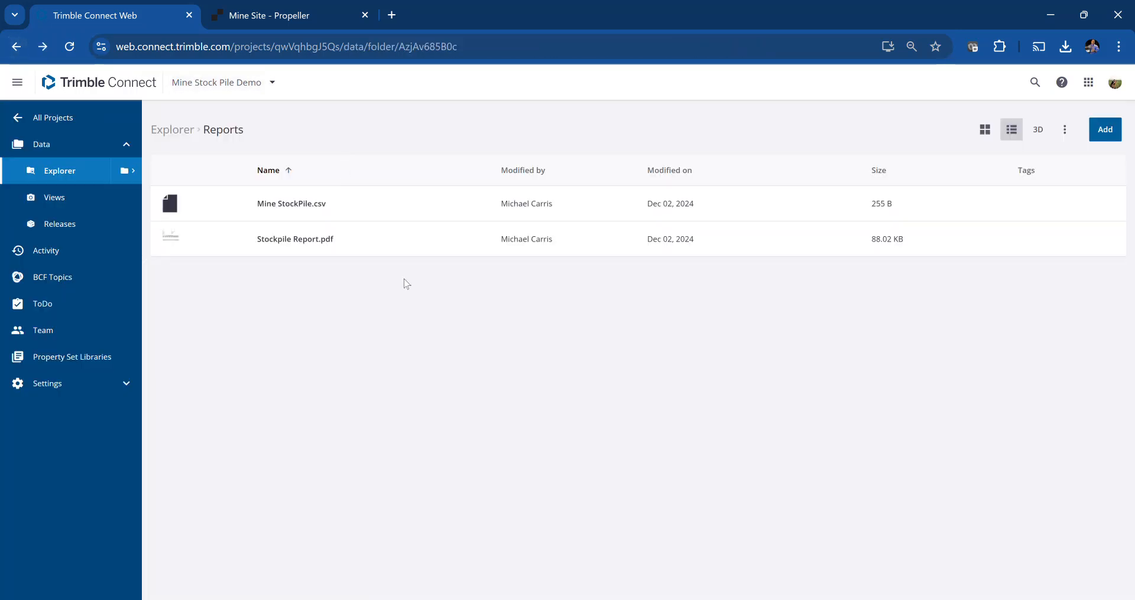